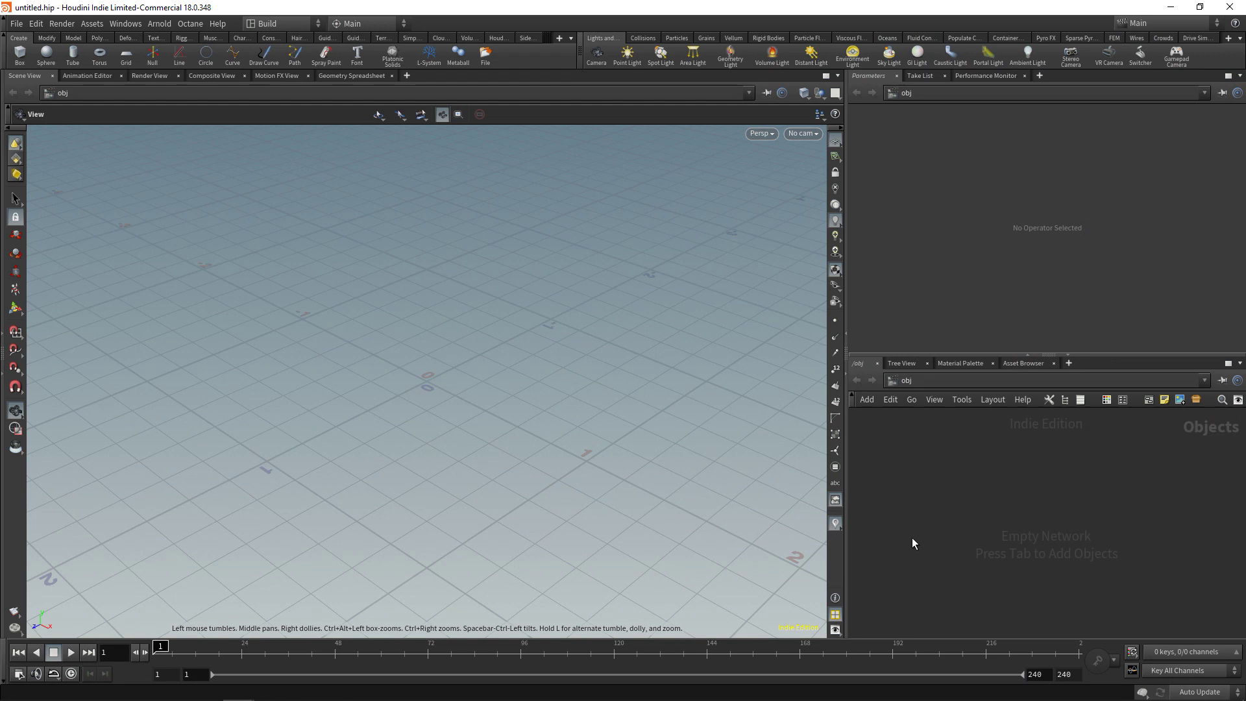
Create a geometry node and add a Circle node inside it
{"action": "key", "text": "Tab"}
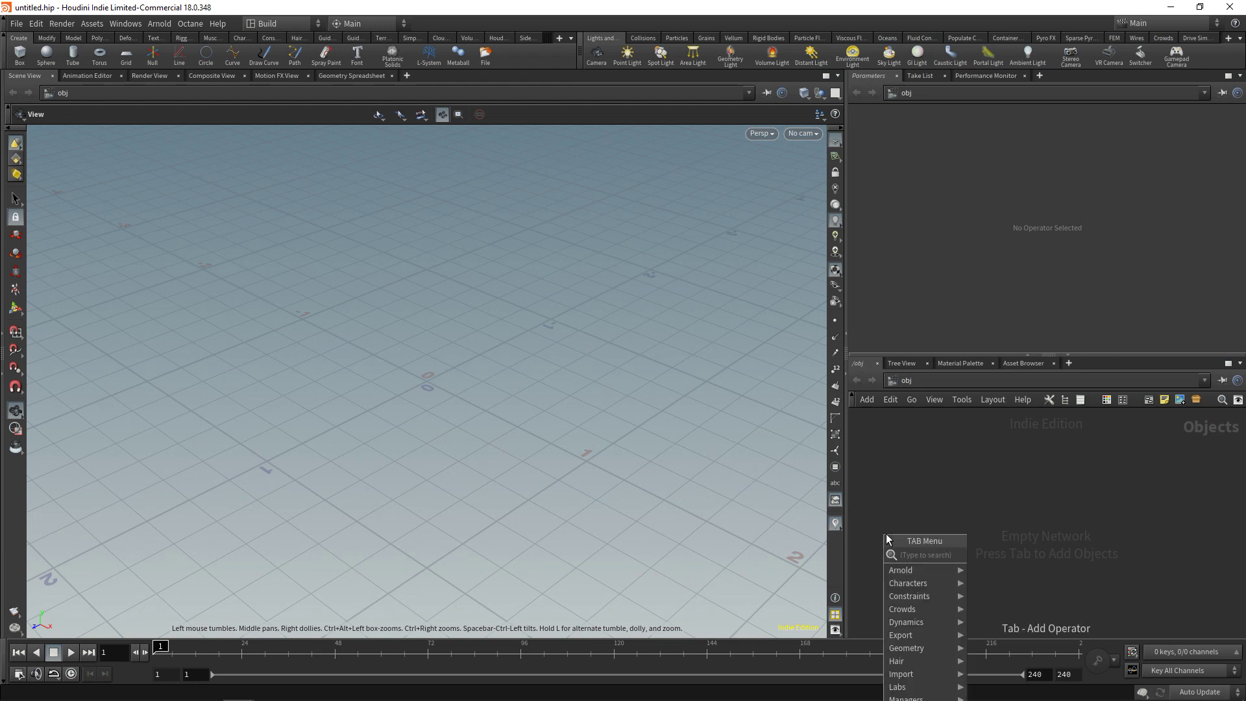
{"action": "key", "text": "Escape"}
{"action": "left_click", "coordinate": [886, 534]}
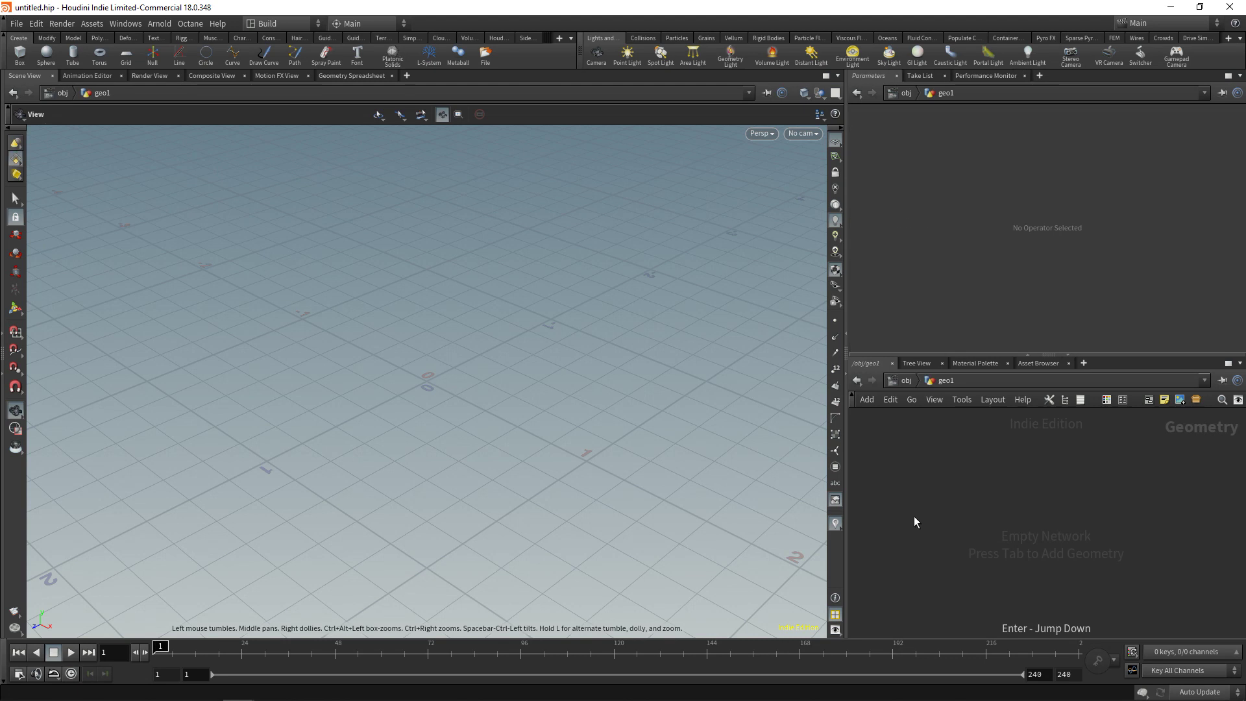
{"action": "key", "text": "Tab"}
{"action": "type", "text": "circle"}
{"action": "key", "text": "Return"}
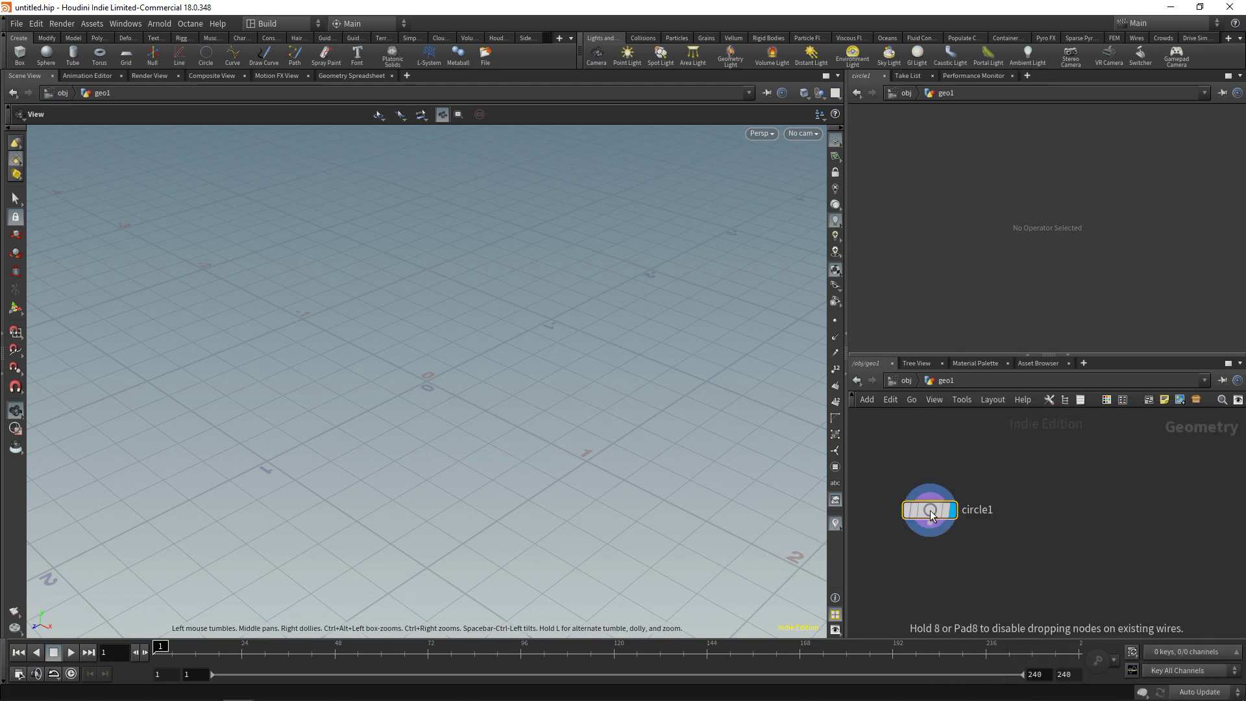
{"action": "left_click", "coordinate": [929, 511]}
Set the circle to the ZX plane, Polygon type, with 24 divisions
{"action": "left_click", "coordinate": [968, 148]}
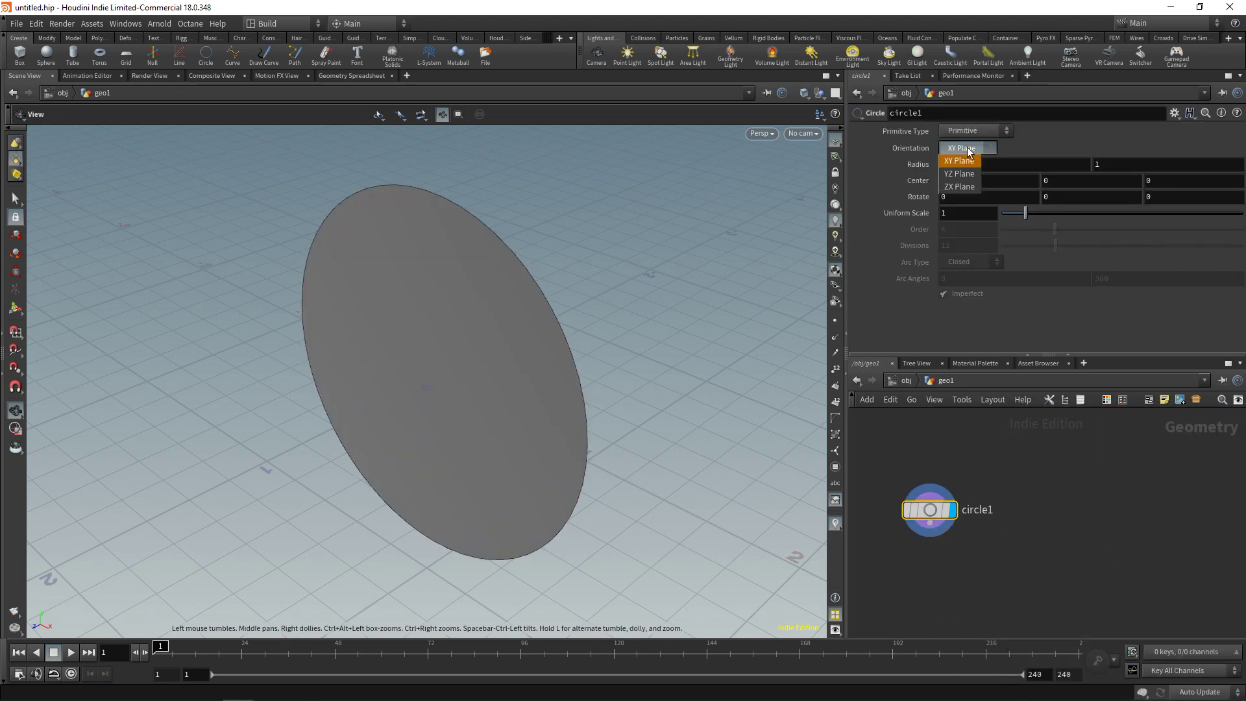
{"action": "left_click", "coordinate": [971, 189]}
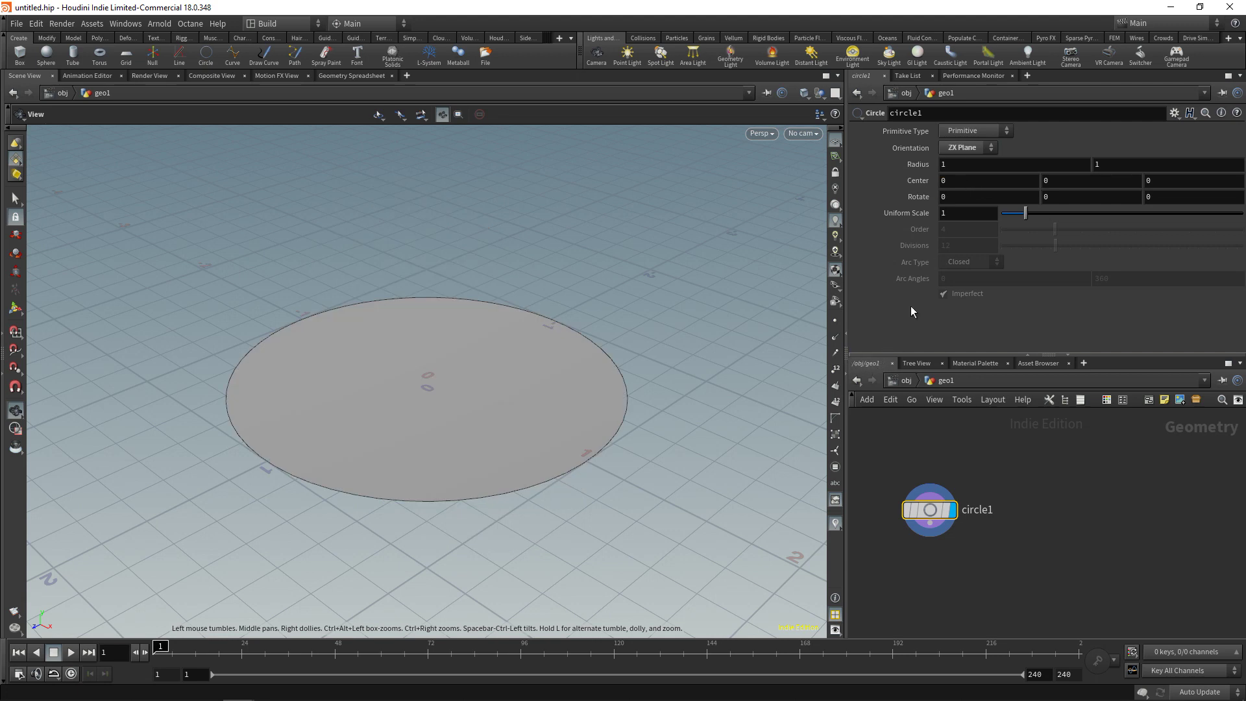
{"action": "left_click", "coordinate": [974, 131]}
{"action": "left_click", "coordinate": [983, 159]}
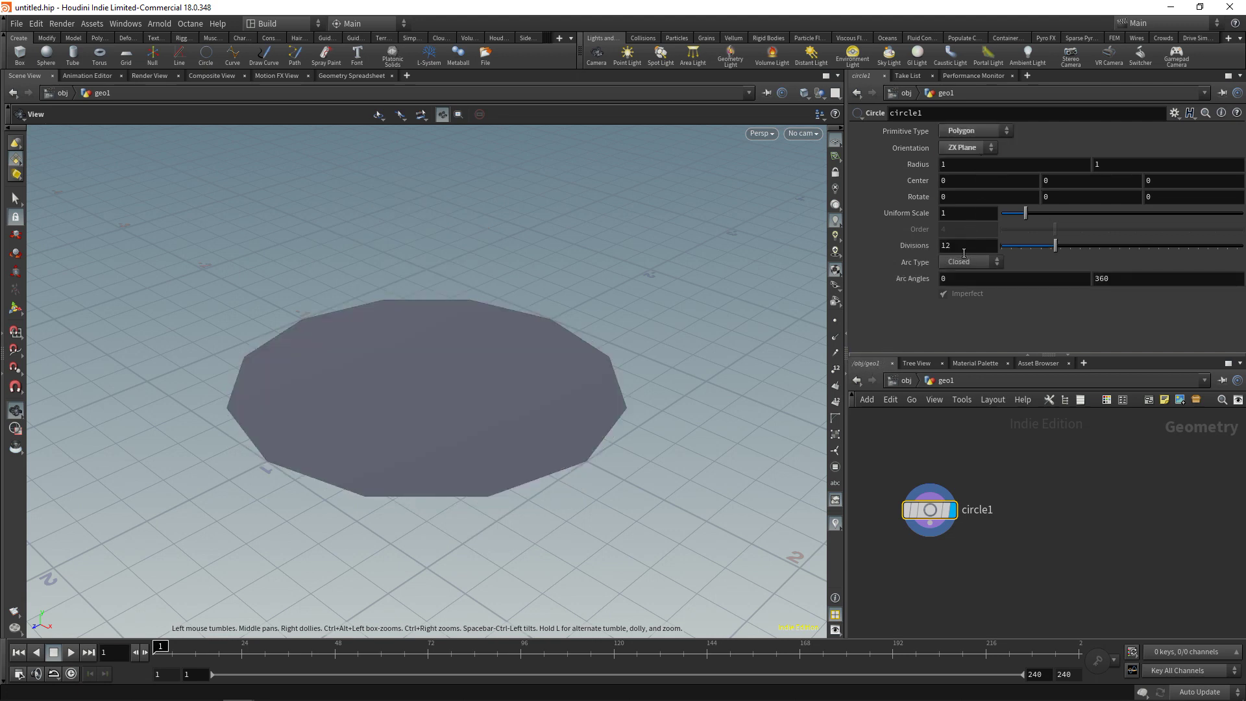
{"action": "left_click", "coordinate": [962, 247]}
{"action": "key", "text": "BackSpace"}
{"action": "key", "text": "BackSpace"}
{"action": "type", "text": "24"}
{"action": "key", "text": "Return"}
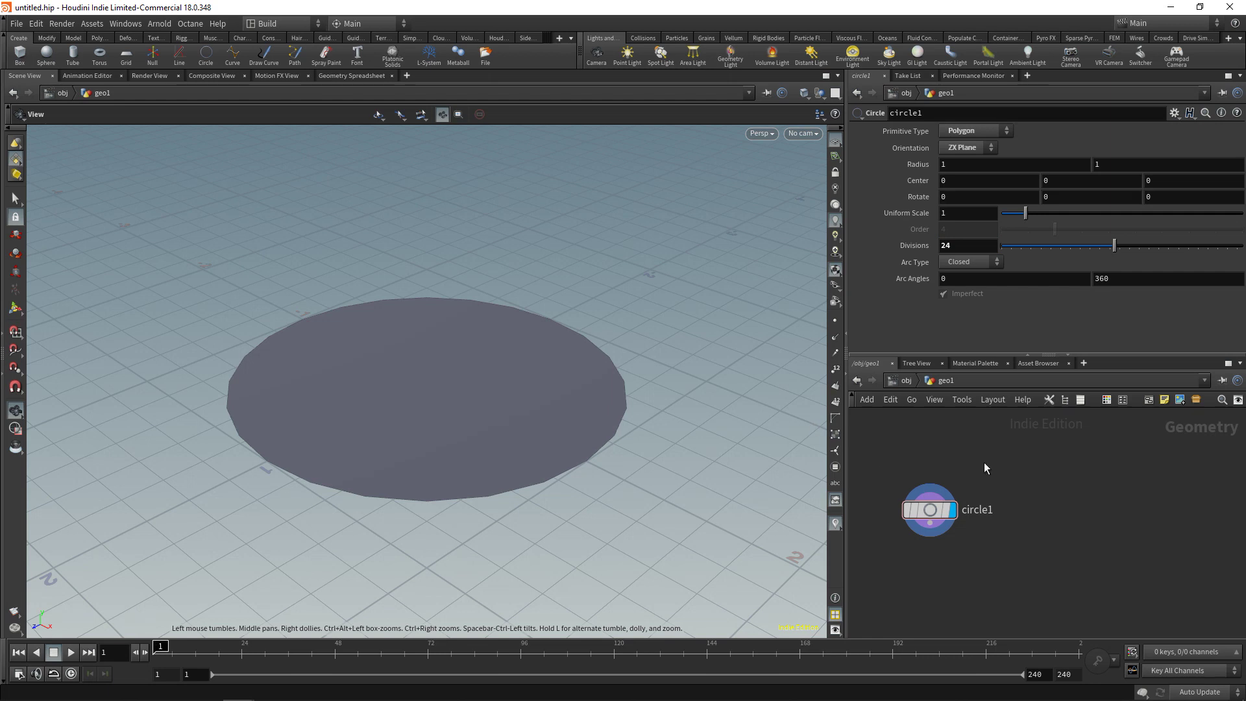
Duplicate the circle as circle2 with Center Y 1, then merge both circles
{"action": "key", "text": "ctrl+c"}
{"action": "key", "text": "ctrl+v"}
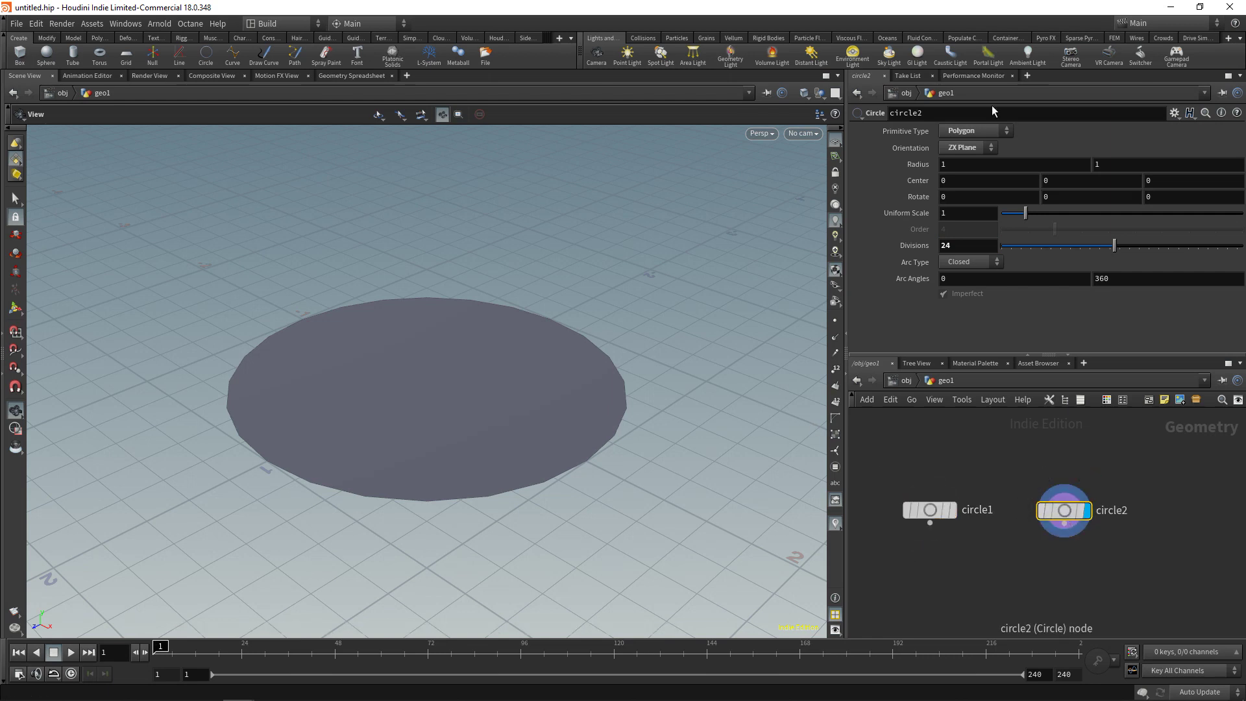
{"action": "type", "text": "1"}
{"action": "key", "text": "Return"}
{"action": "left_click_drag", "start_coordinate": [1092, 494], "coordinate": [952, 578]}
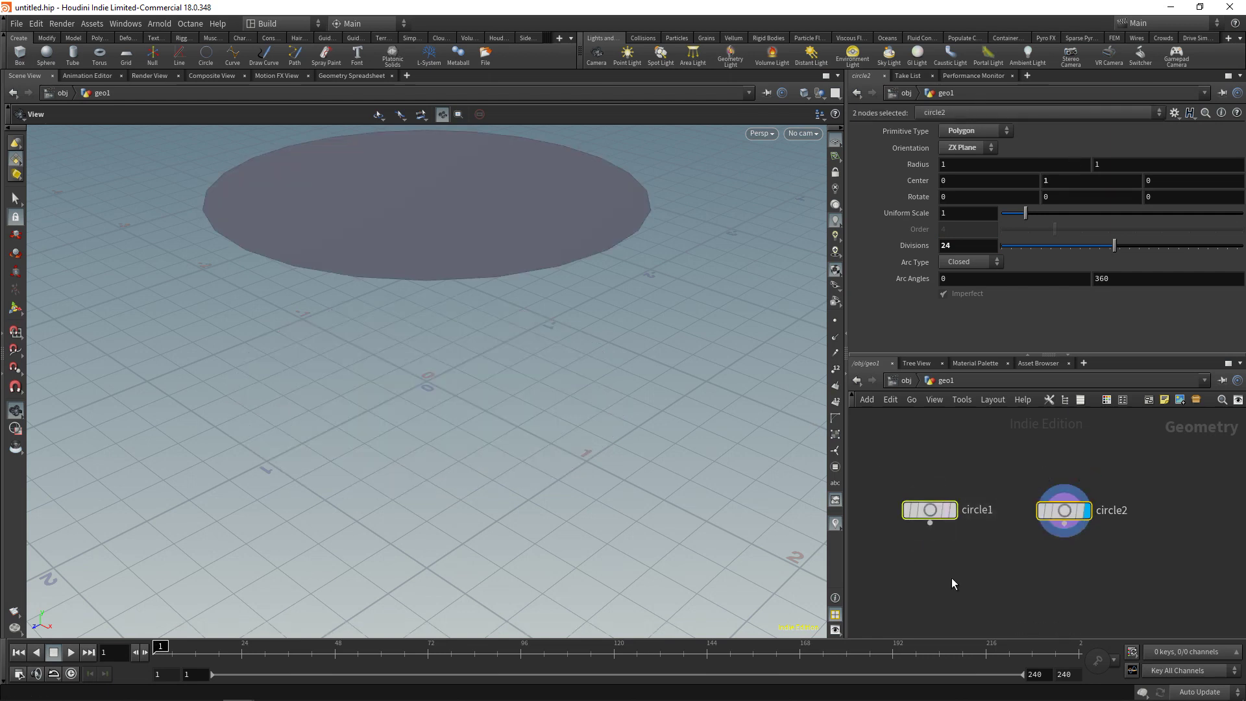
{"action": "key", "text": "Tab"}
{"action": "type", "text": "mer"}
{"action": "key", "text": "Return"}
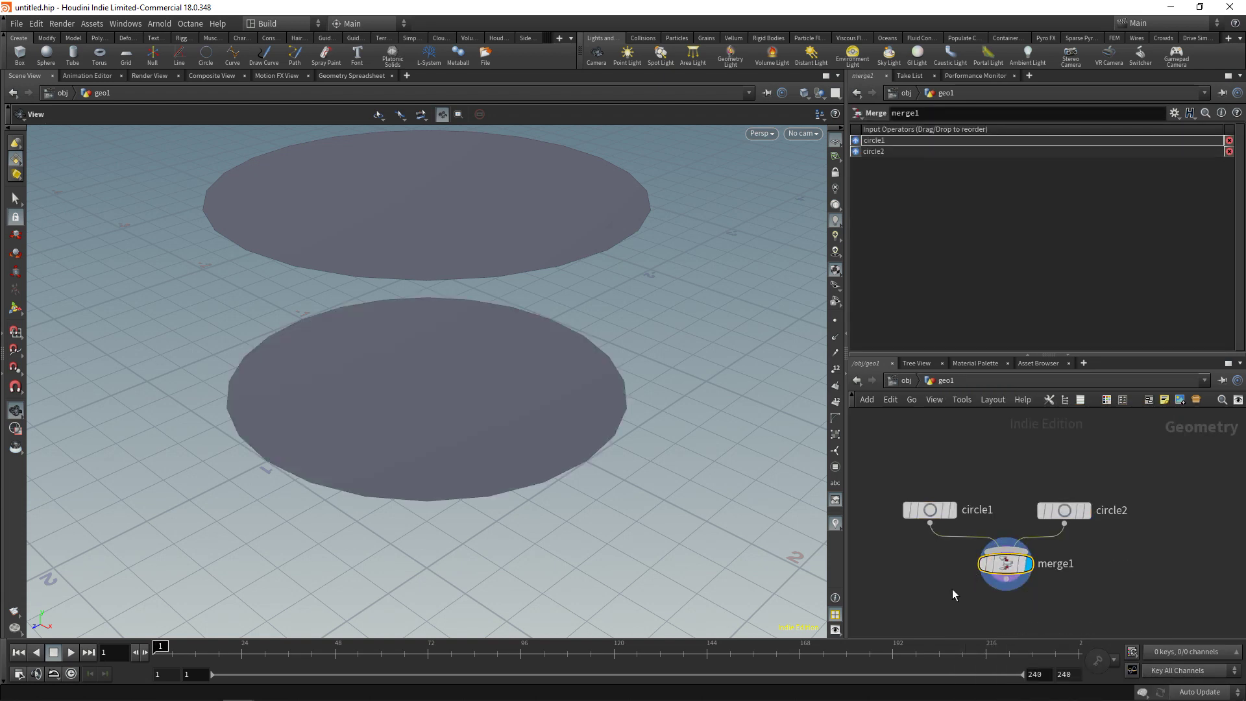
Add an Add node after the merge set to Delete Geometry But Keep the Points
{"action": "key", "text": "Tab"}
{"action": "type", "text": "ad"}
{"action": "key", "text": "Return"}
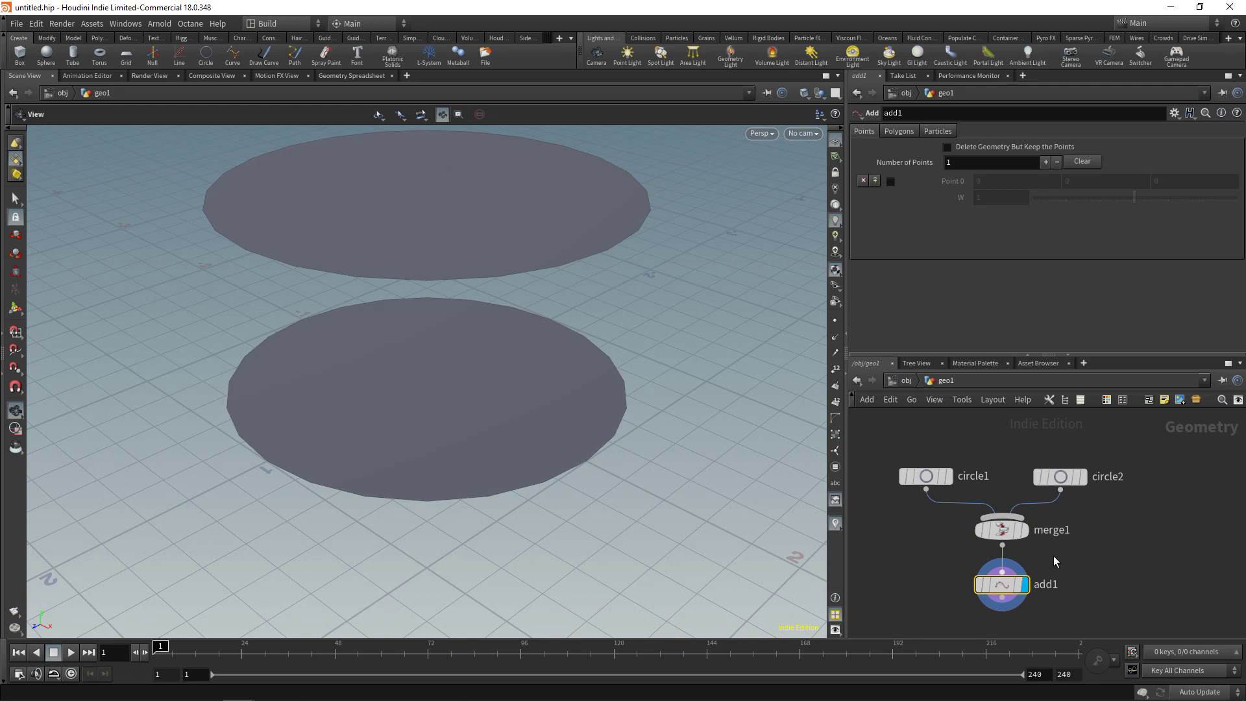
{"action": "left_click", "coordinate": [958, 150]}
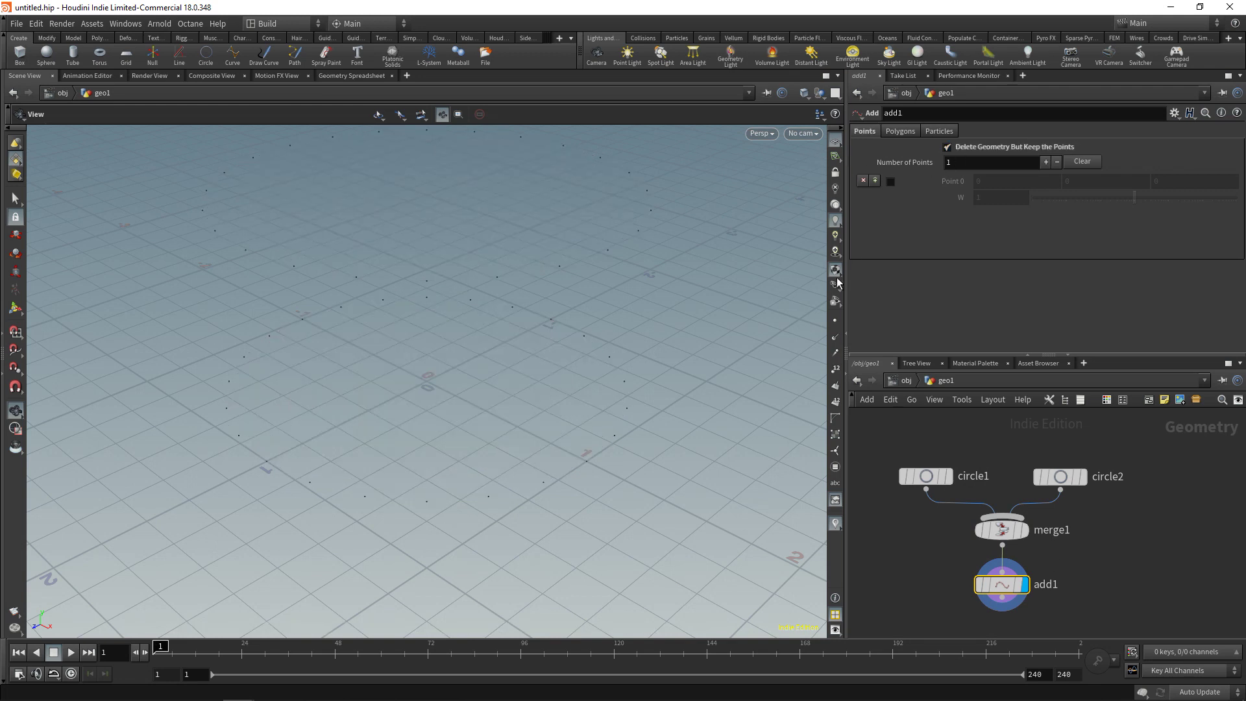
{"action": "left_click_drag", "start_coordinate": [657, 257], "coordinate": [538, 364]}
{"action": "left_click_drag", "start_coordinate": [845, 559], "coordinate": [693, 494]}
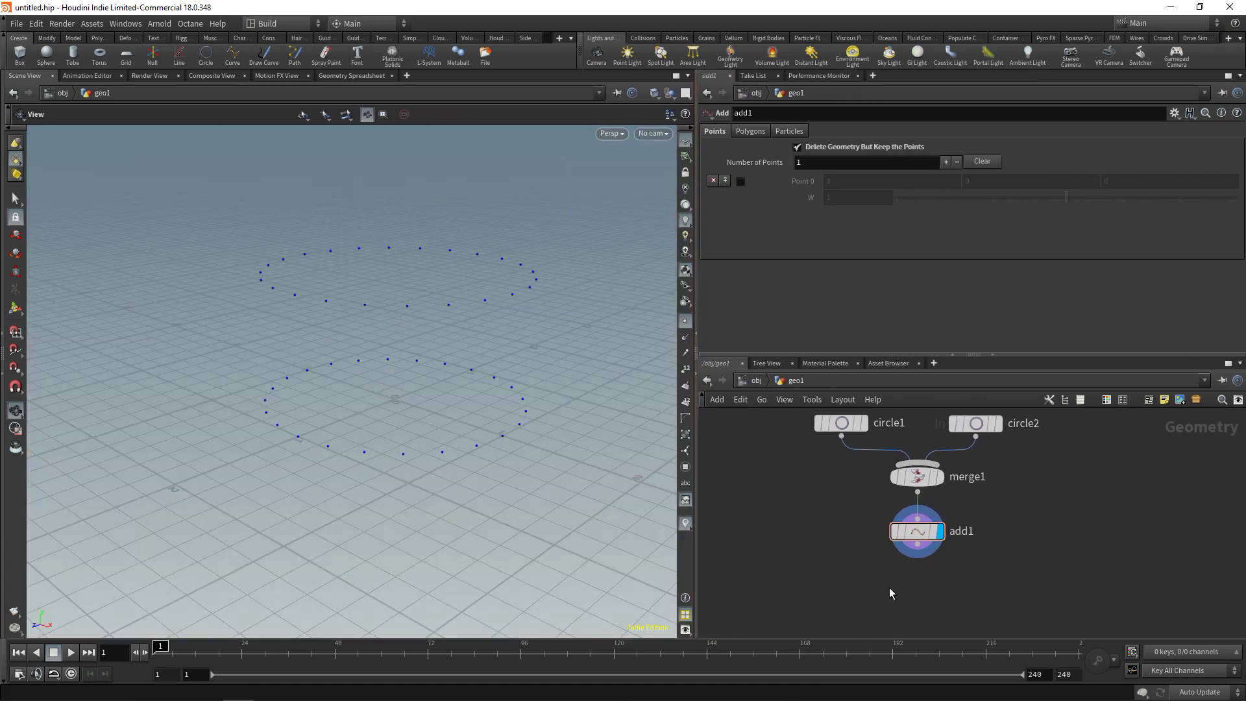
Add Connect Adjacent Pieces set to Adjacent Points, search radius 0.93, max 21 points
{"action": "key", "text": "Tab"}
{"action": "type", "text": "connect adj"}
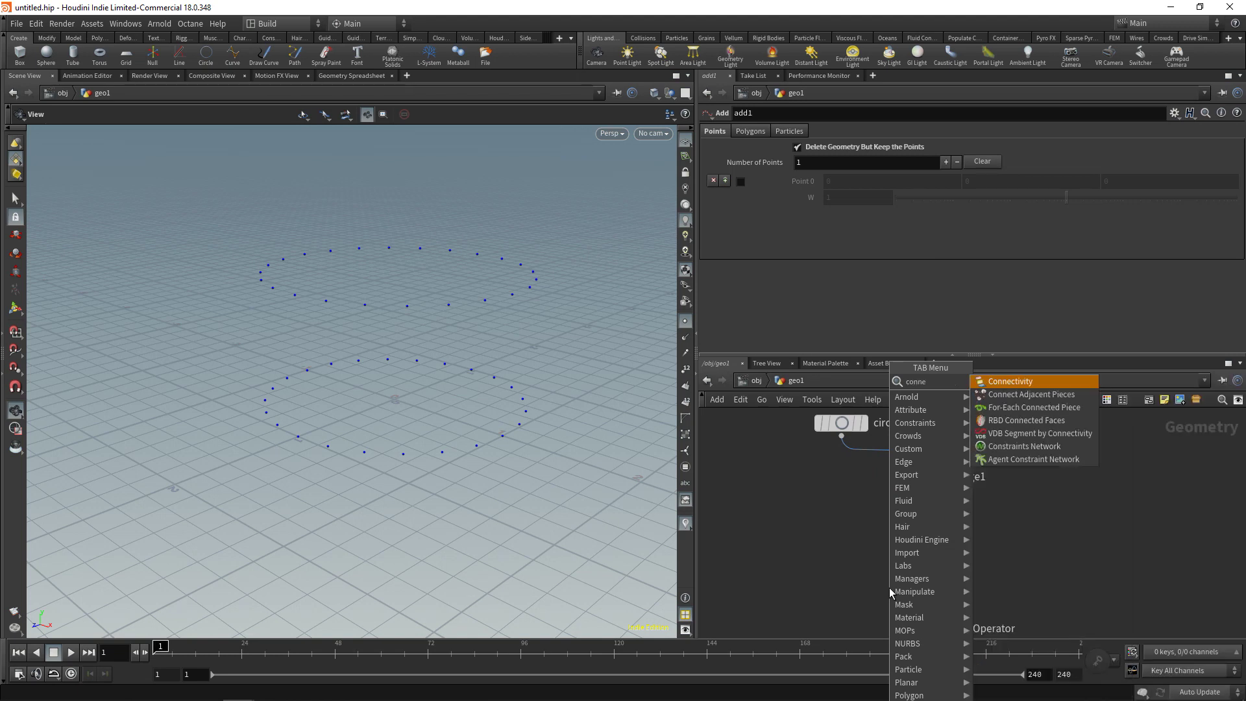
{"action": "key", "text": "Return"}
{"action": "left_click", "coordinate": [892, 587]}
{"action": "left_click", "coordinate": [863, 131]}
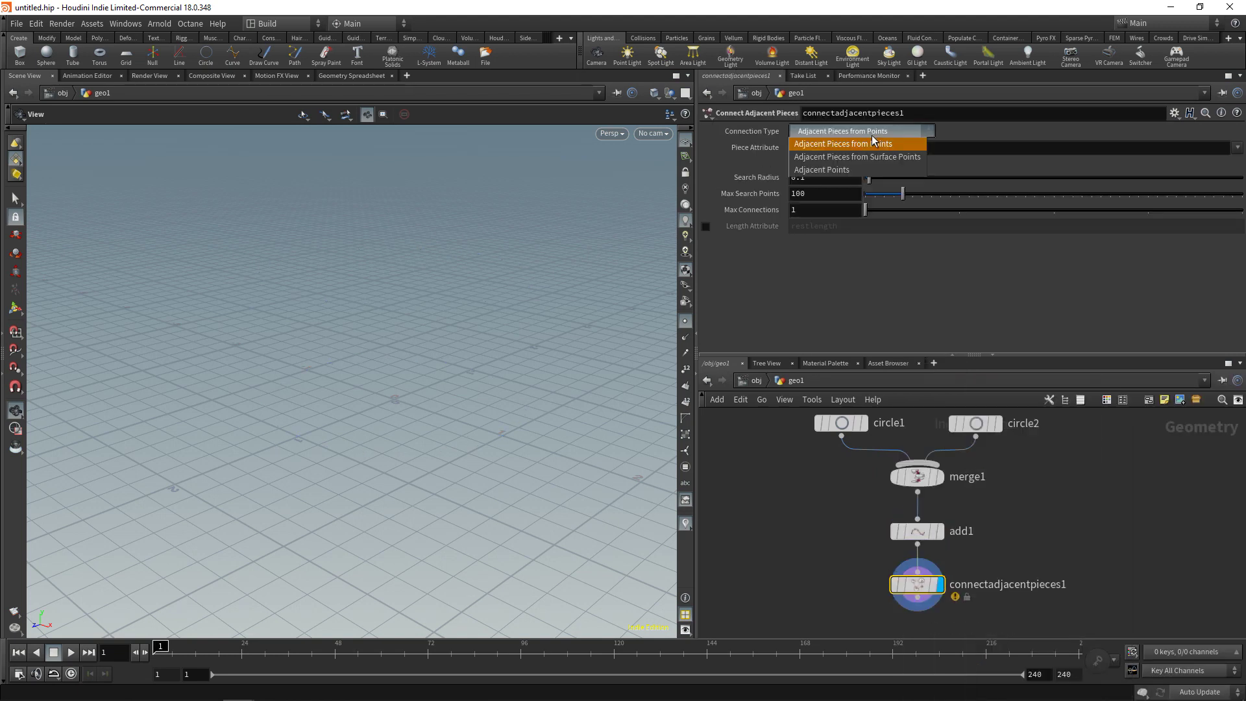
{"action": "left_click", "coordinate": [868, 170]}
{"action": "mouse_move", "coordinate": [869, 166]}
{"action": "left_mouse_down"}
{"action": "mouse_move", "coordinate": [901, 163]}
{"action": "mouse_move", "coordinate": [872, 179]}
{"action": "left_mouse_up"}
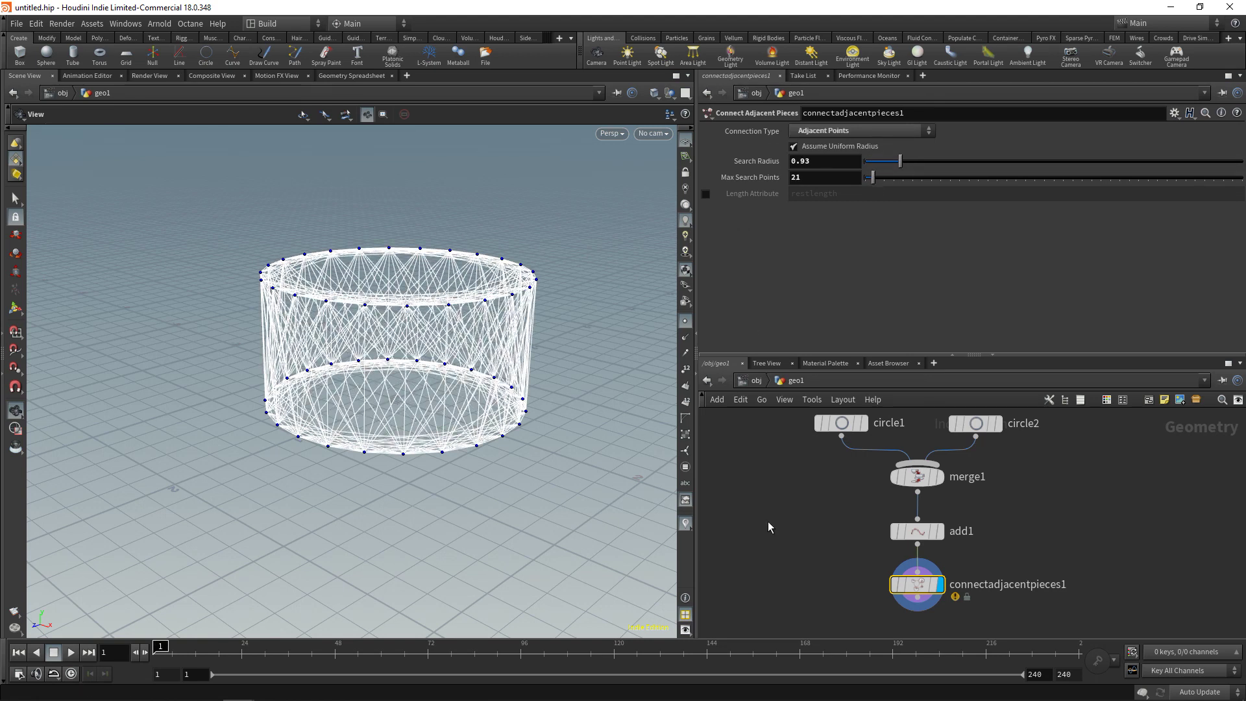
{"action": "middle_click_drag", "start_coordinate": [844, 578], "coordinate": [912, 536]}
Add a Point Wrangle fed from add1 and display its result
{"action": "key", "text": "Tab"}
{"action": "type", "text": "pointw"}
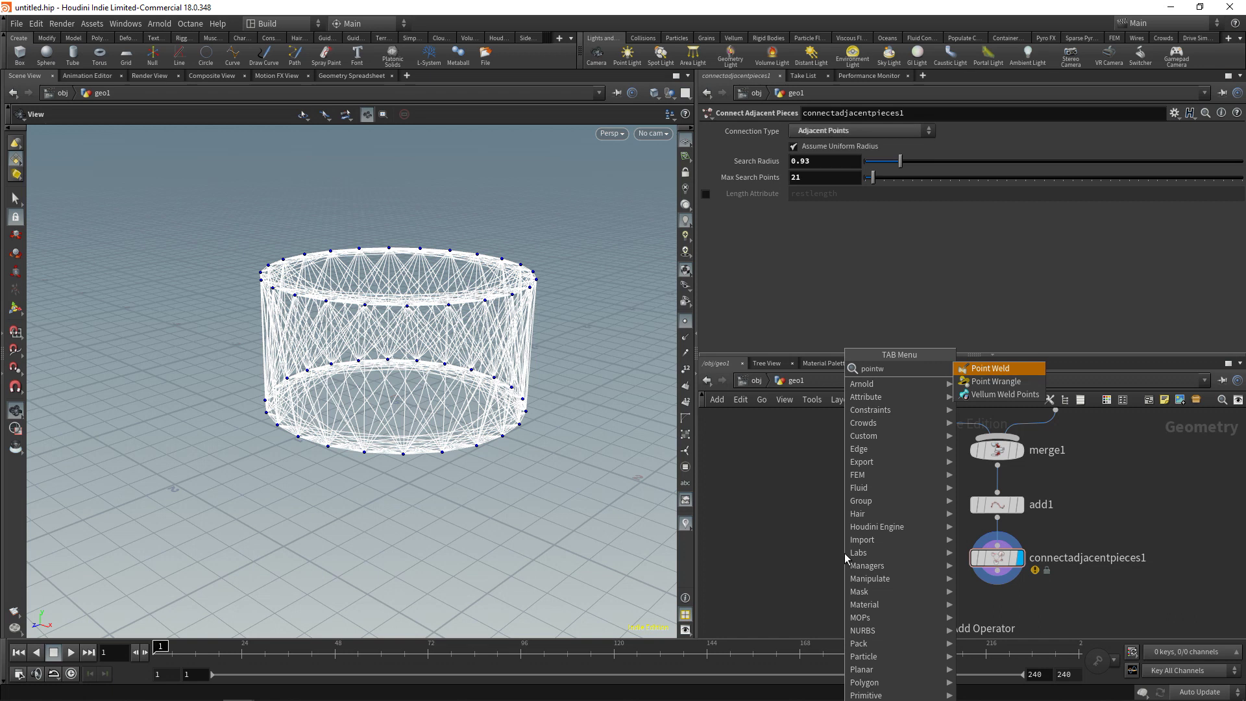
{"action": "key", "text": "Down"}
{"action": "key", "text": "Return"}
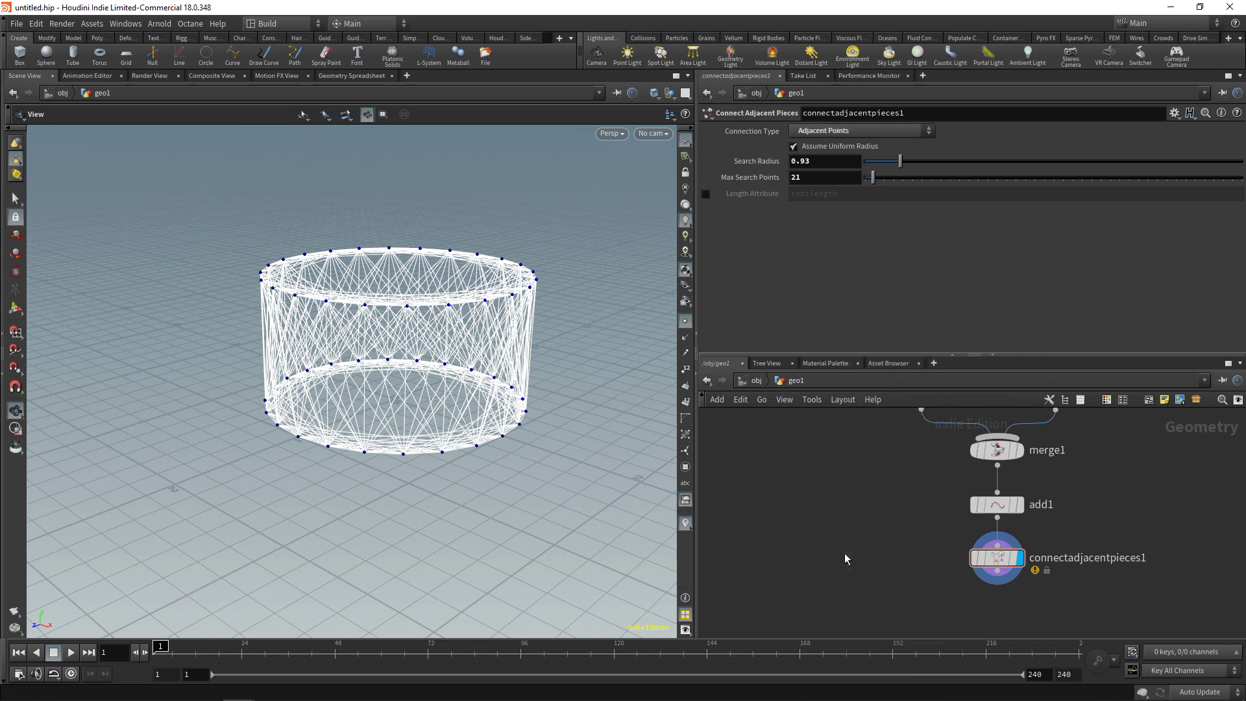
{"action": "left_click_drag", "start_coordinate": [1002, 564], "coordinate": [1060, 564]}
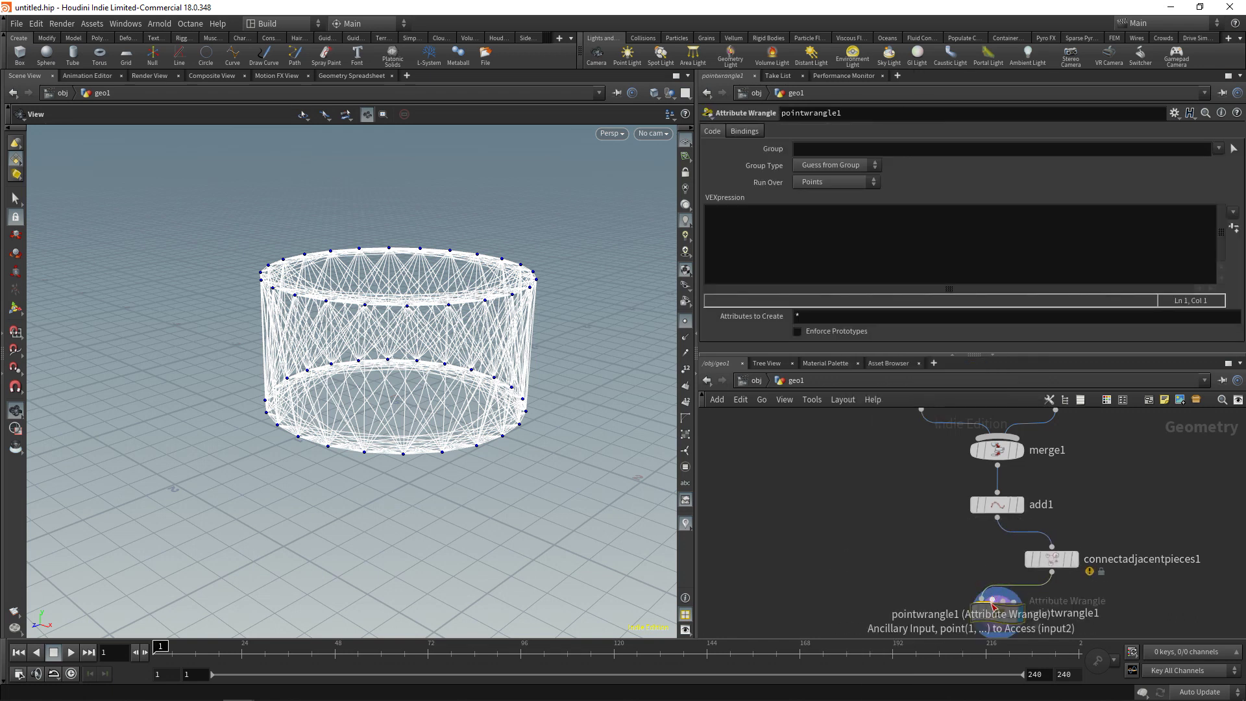
{"action": "left_click_drag", "start_coordinate": [1000, 610], "coordinate": [871, 562]}
{"action": "left_click", "coordinate": [997, 517]}
{"action": "left_click", "coordinate": [901, 574]}
{"action": "left_click", "coordinate": [792, 235]}
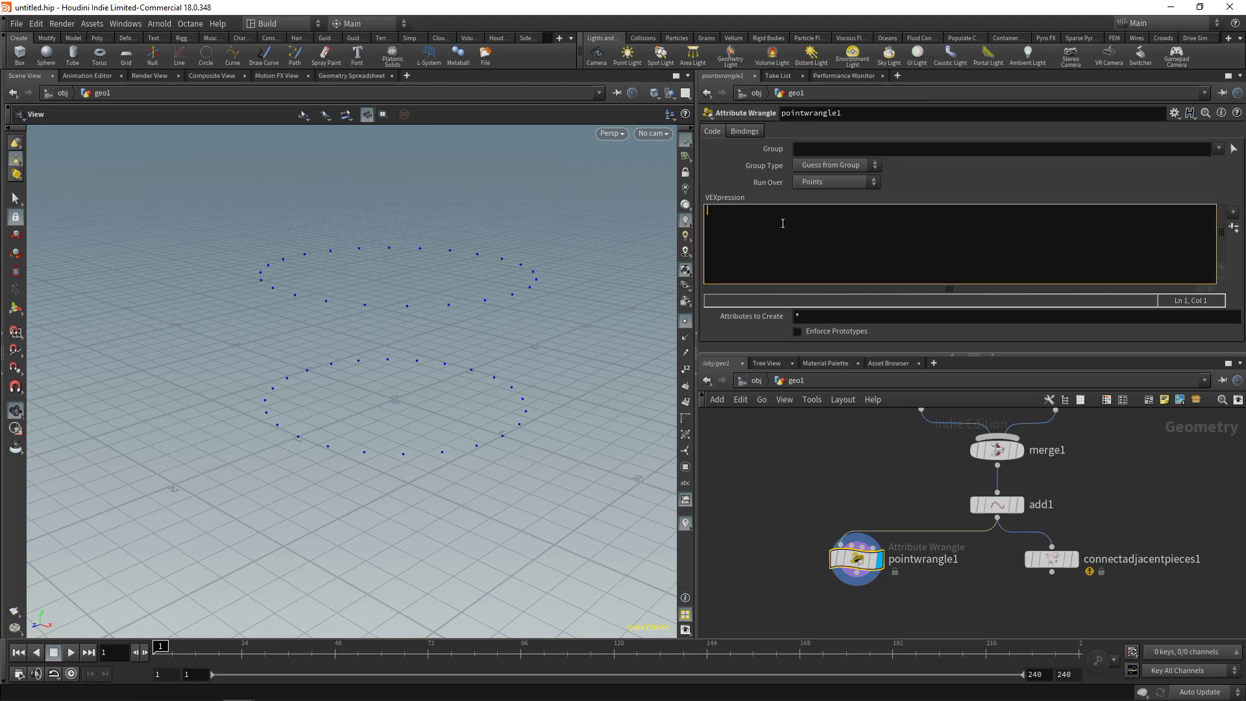
{"action": "type", "text": "for()7"}
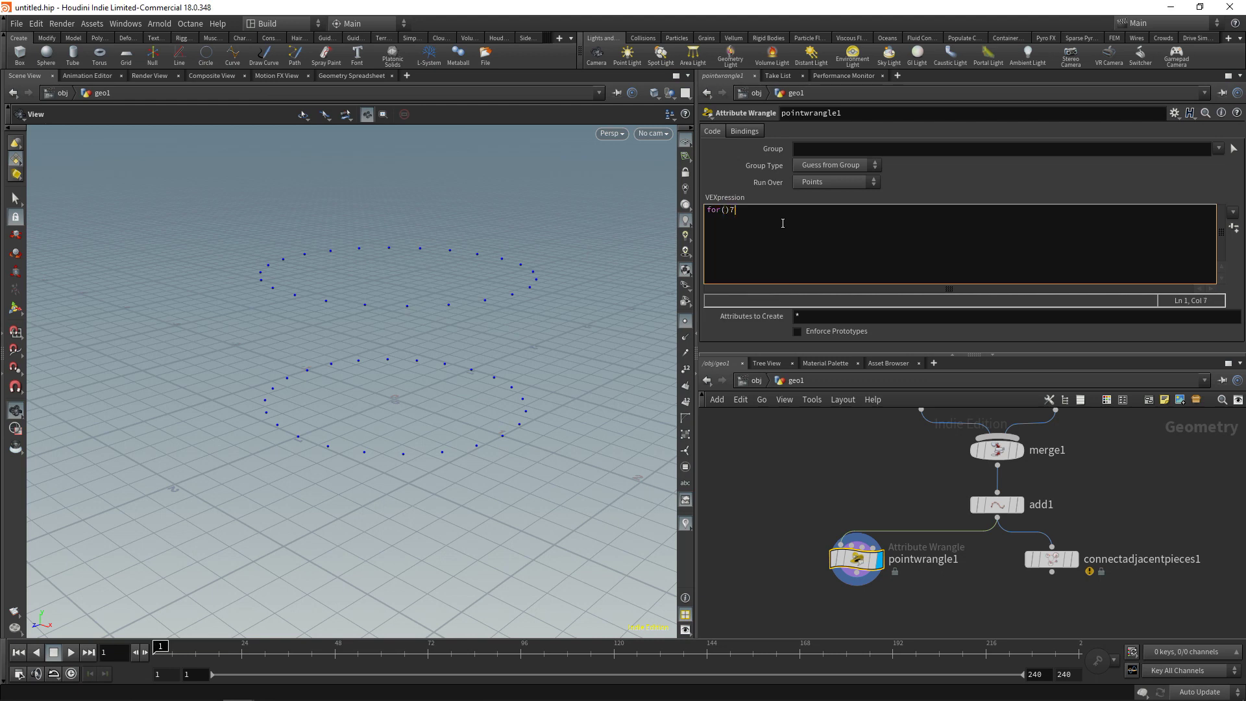
{"action": "key", "text": "BackSpace"}
{"action": "type", "text": "int i = 0; i < 10; i++u"}
{"action": "key", "text": "BackSpace"}
{"action": "key", "text": "Down"}
{"action": "type", "text": "int npt"}
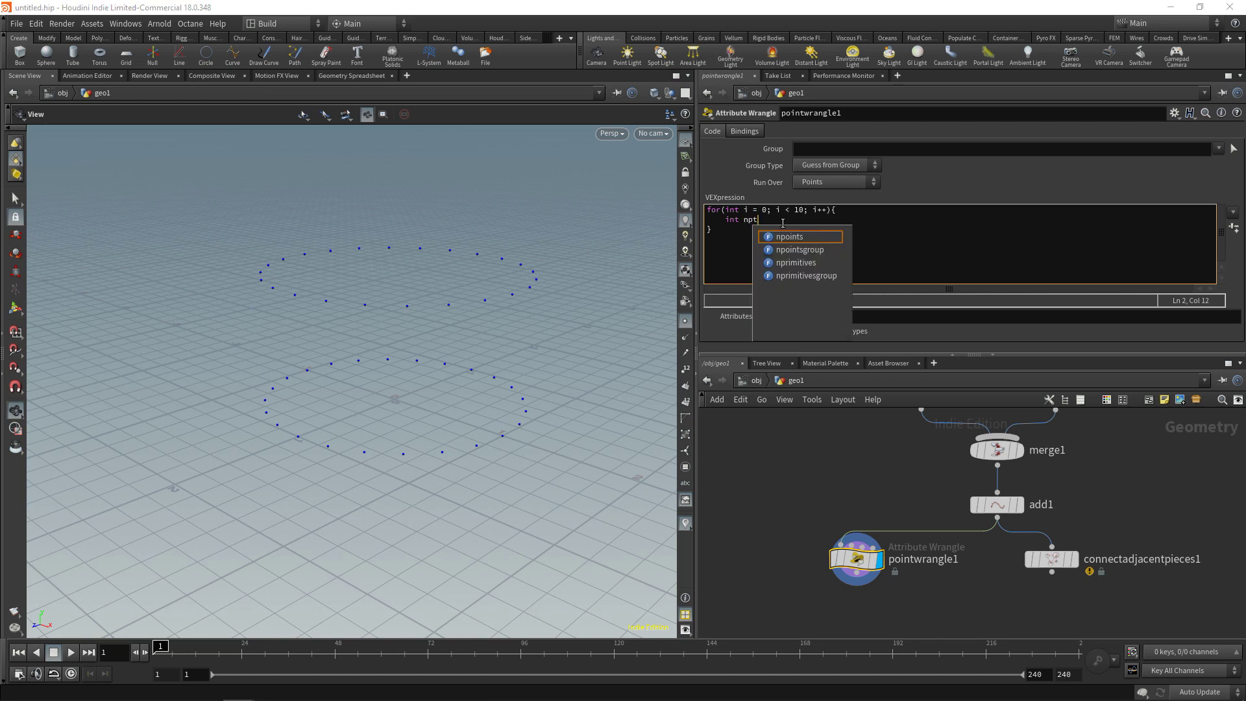
{"action": "type", "text": " = rand("}
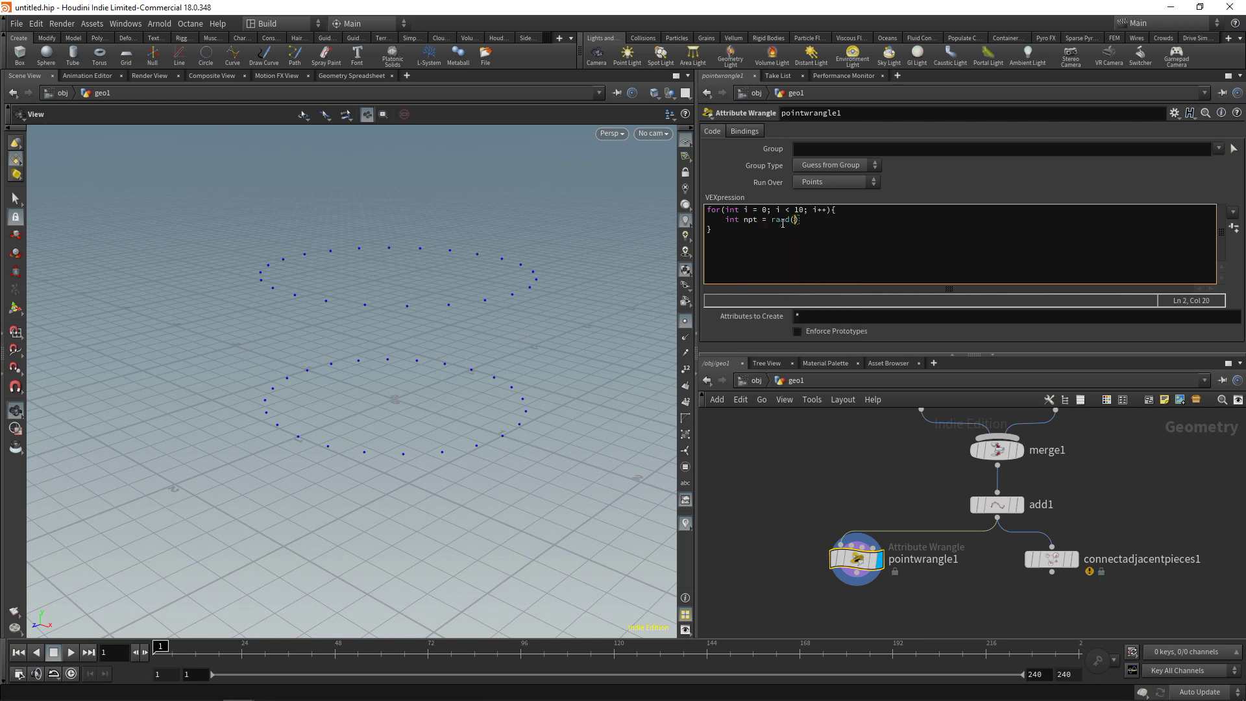
{"action": "type", "text": "@ptnum + i"}
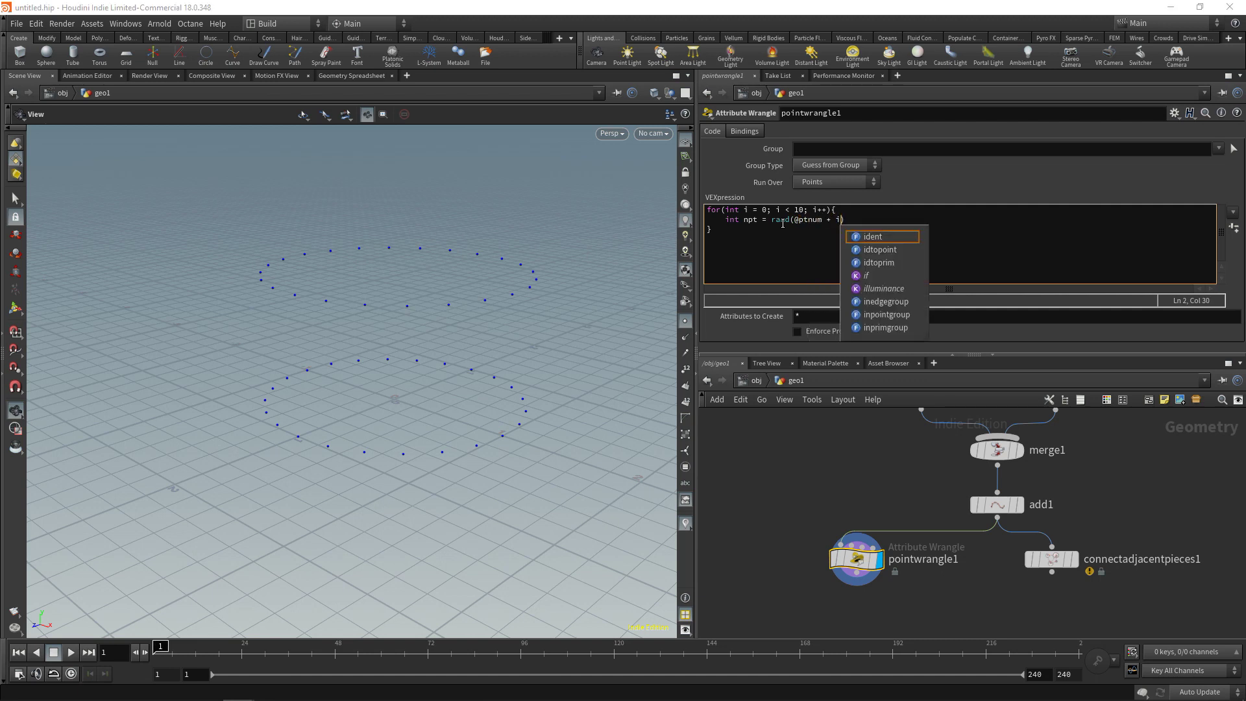
{"action": "type", "text": " * "}
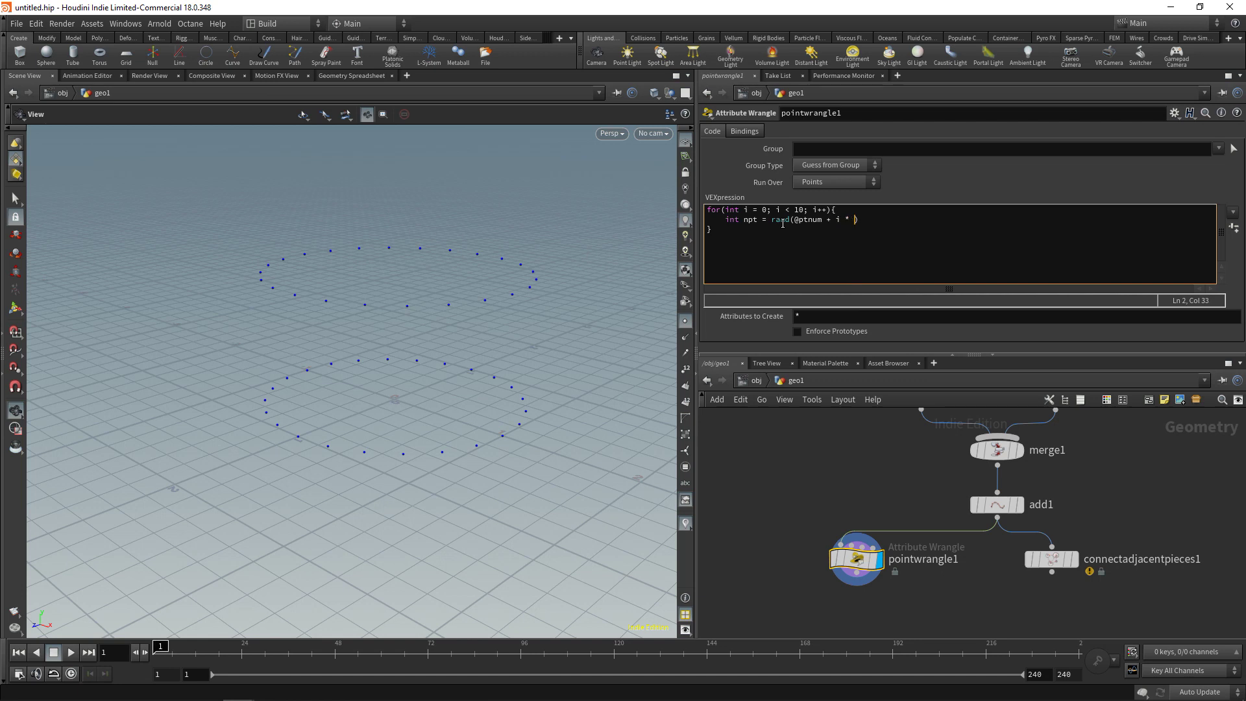
{"action": "type", "text": "1234"}
{"action": "type", "text": "fit01("}
{"action": "key", "text": "End"}
{"action": "type", "text": ")"}
{"action": "key", "text": "Left"}
{"action": "key", "text": "Left"}
{"action": "type", "text": "0, , @numpt"}
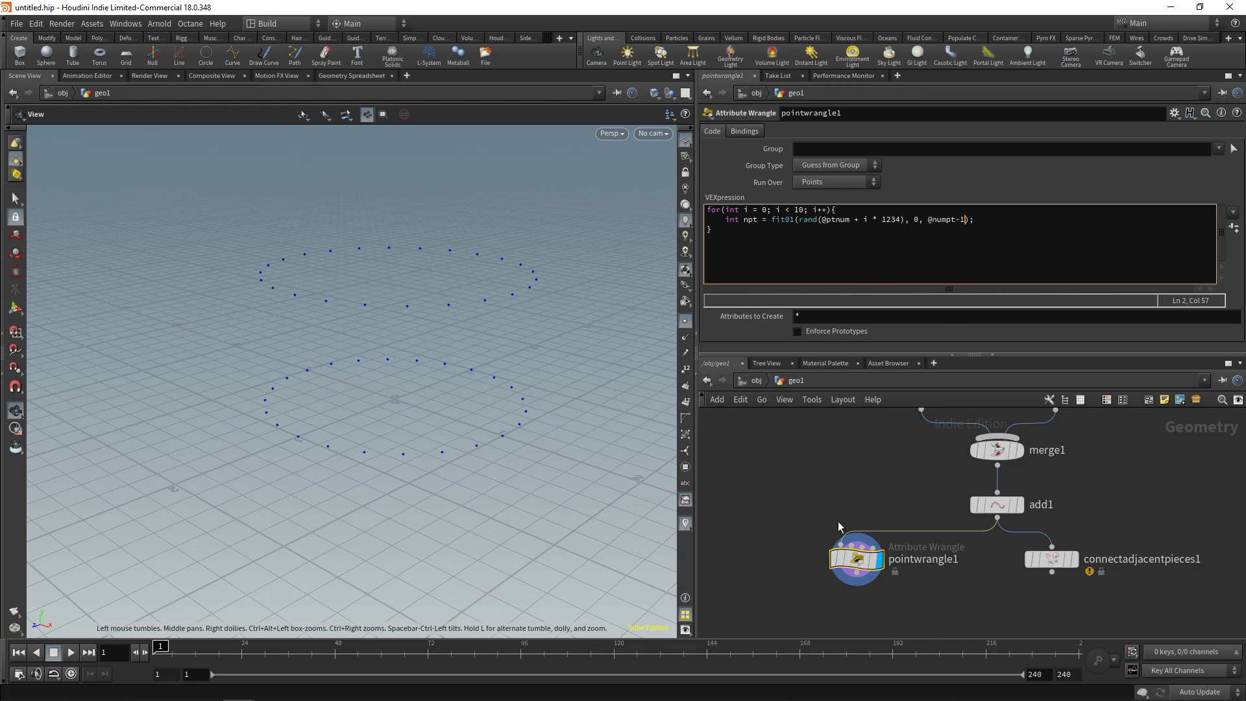
{"action": "left_click", "coordinate": [686, 371]}
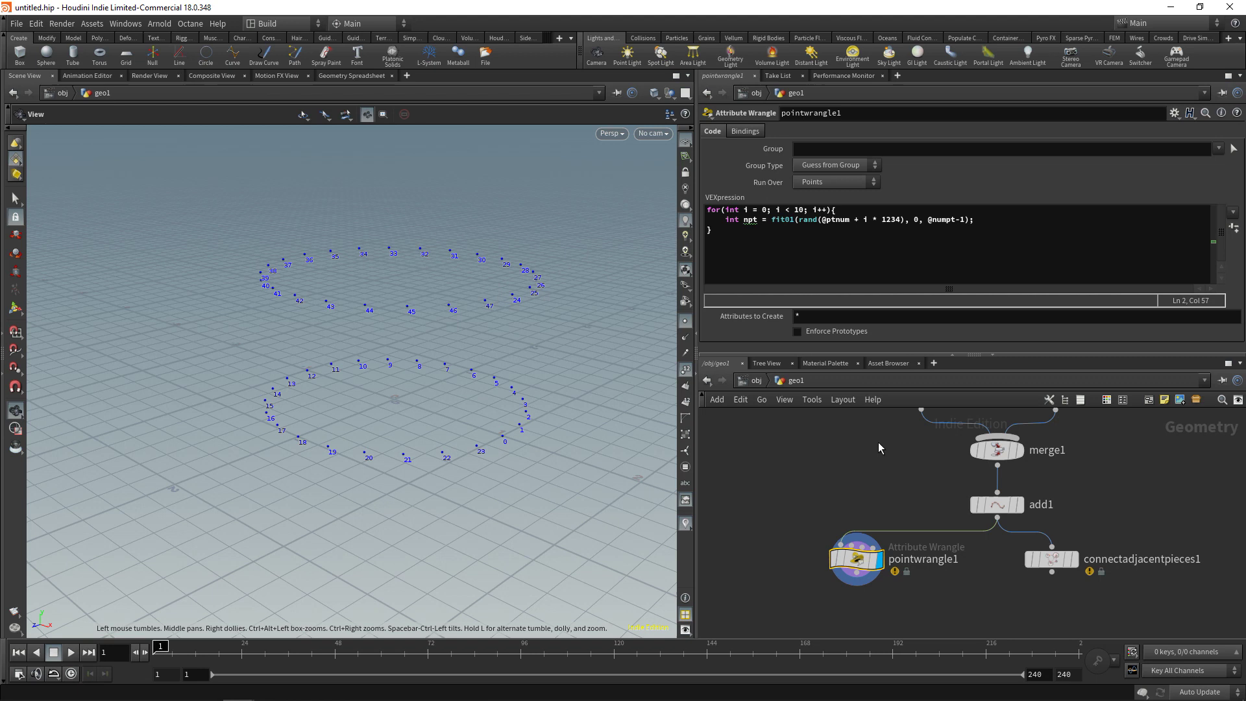
{"action": "left_click", "coordinate": [1024, 222]}
{"action": "key", "text": "Return"}
{"action": "type", "text": "int newprim ="}
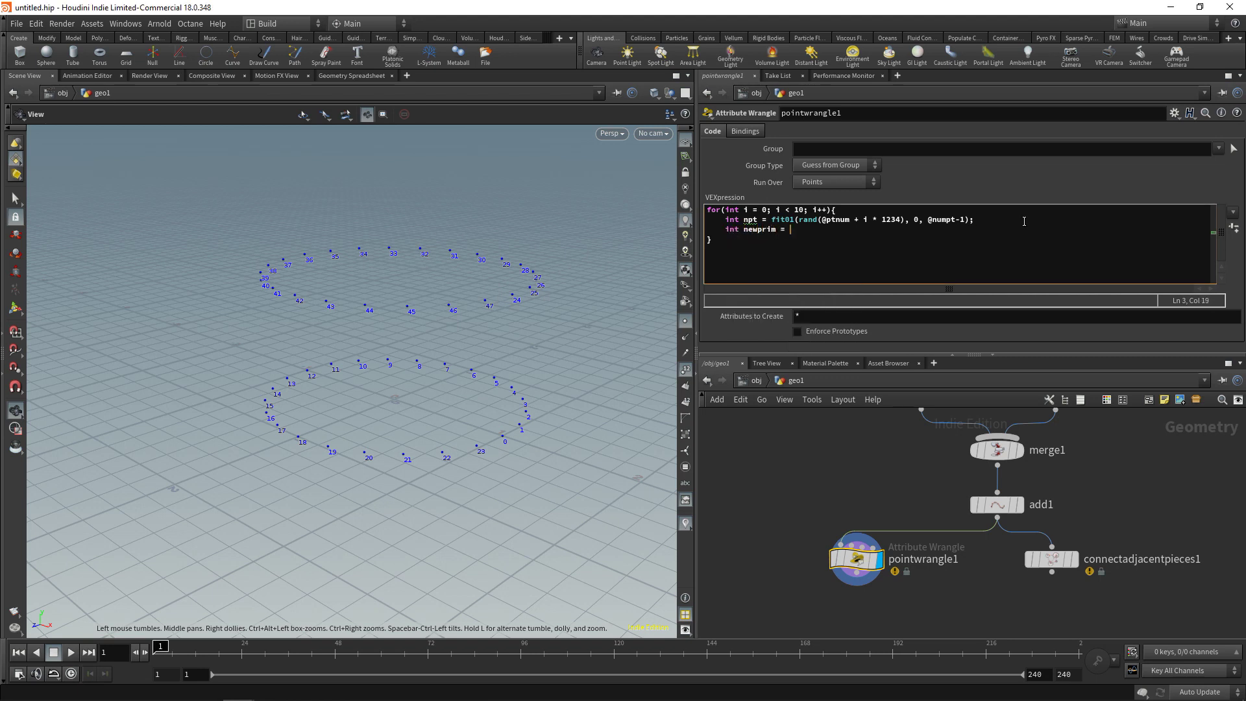
{"action": "type", "text": " a"}
{"action": "type", "text": "ddprim();"}
{"action": "type", "text": "0, \"polylin"}
{"action": "type", "text": "e\""}
{"action": "type", "text": ", @ptnum,"}
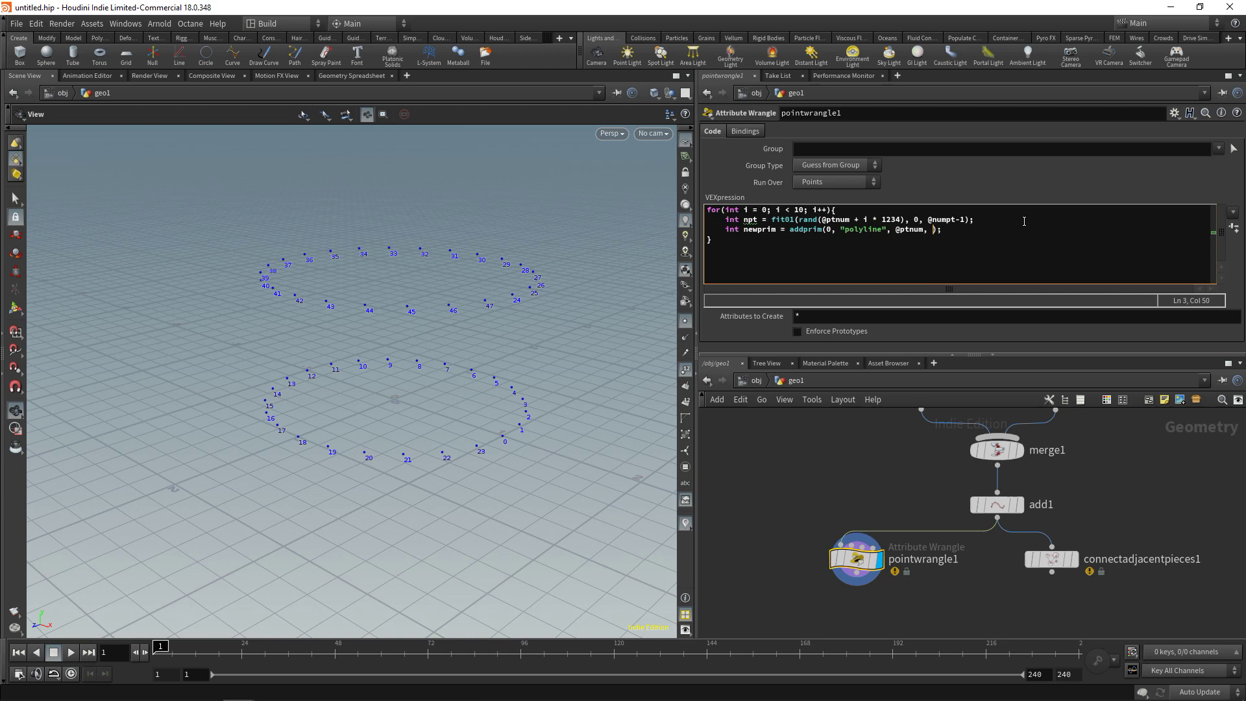
{"action": "type", "text": " npt"}
{"action": "left_click_drag", "start_coordinate": [462, 502], "coordinate": [422, 435]}
{"action": "left_click", "coordinate": [686, 369]}
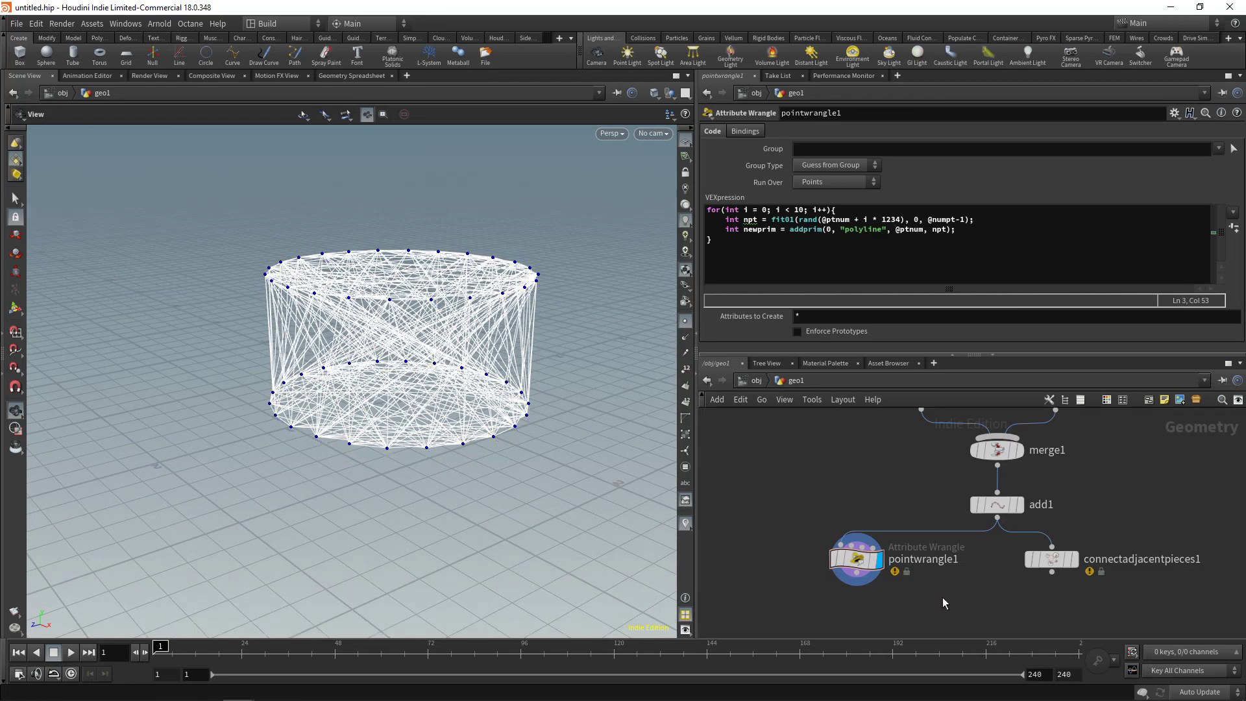
Add a Bound node wired from pointwrangle1's output
{"action": "scroll", "coordinate": [954, 584], "scroll_direction": "down", "scroll_amount": 3}
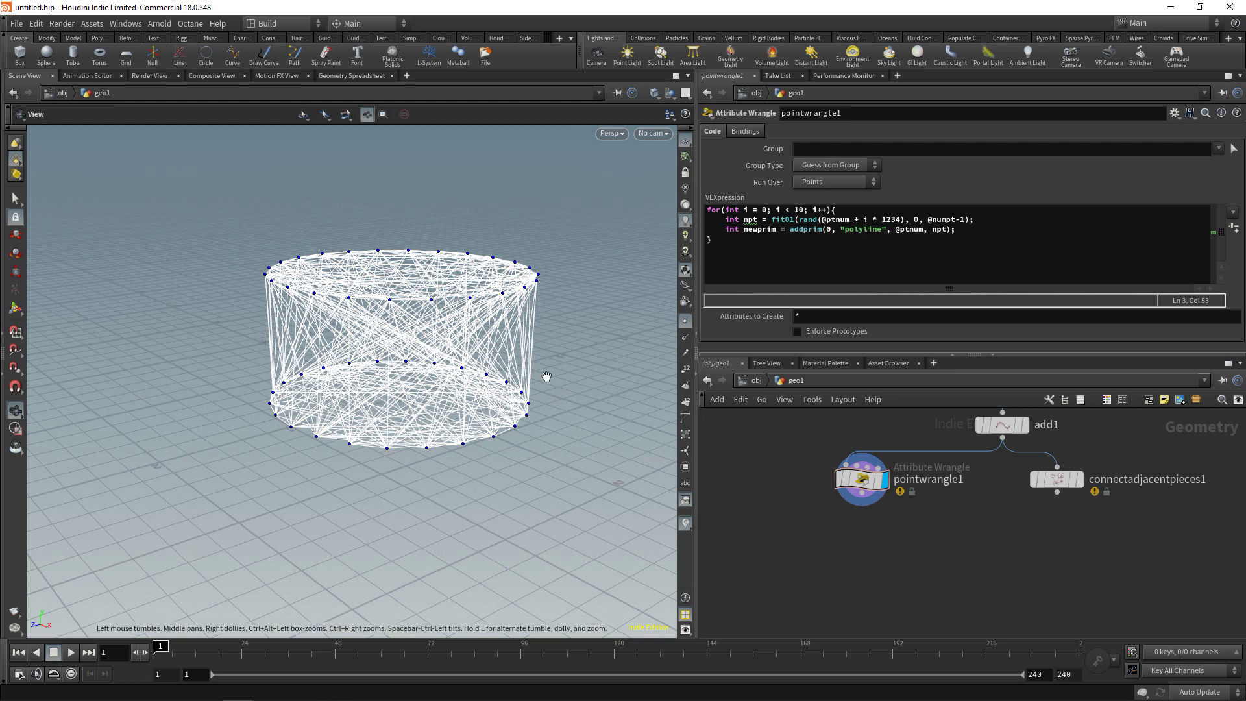
{"action": "key", "text": "Tab"}
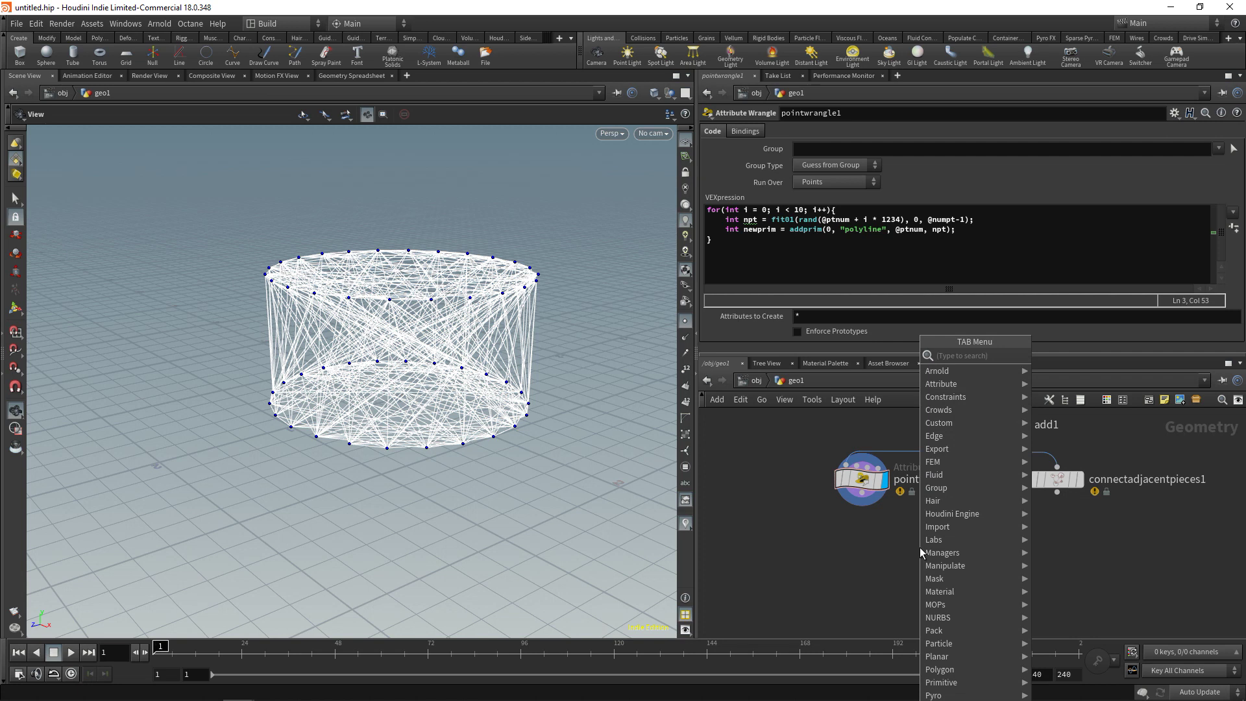
{"action": "type", "text": "bound"}
{"action": "key", "text": "Return"}
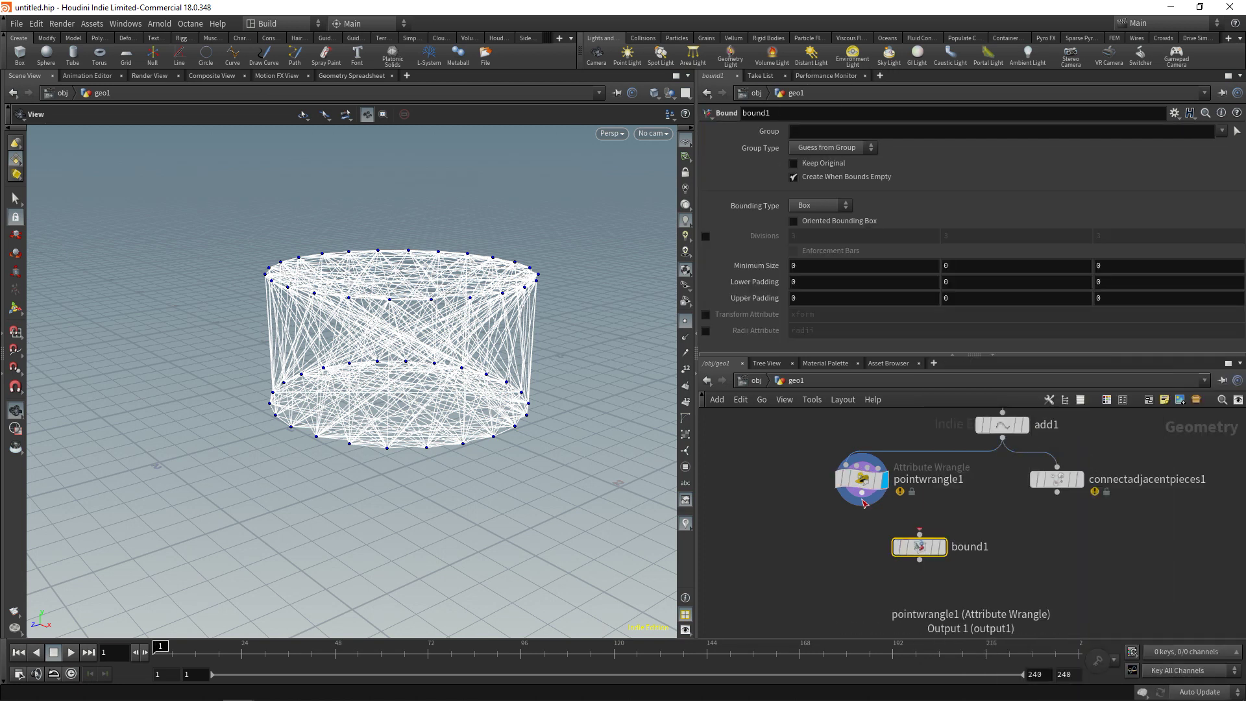
{"action": "left_click", "coordinate": [864, 502]}
{"action": "left_click", "coordinate": [919, 546]}
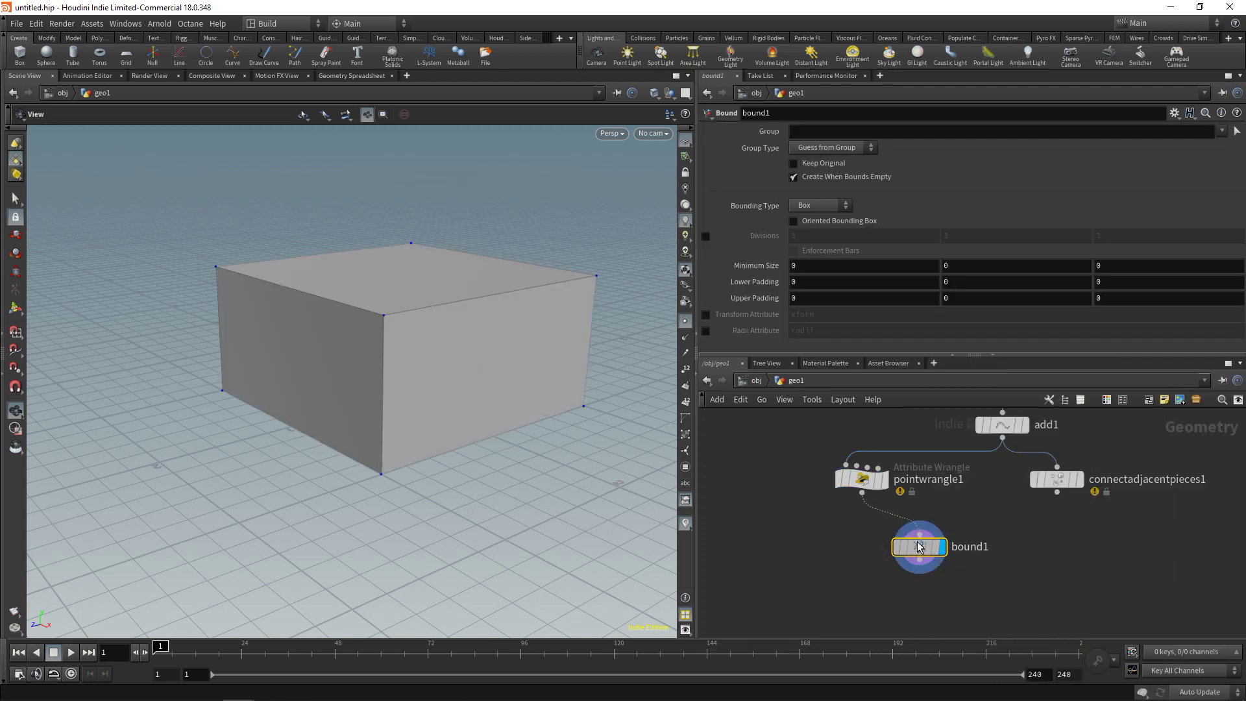
{"action": "left_click_drag", "start_coordinate": [919, 546], "coordinate": [943, 544]}
Add an IsoOffset under bound1 with Uniform Sampling Divs of 100
{"action": "key", "text": "Tab"}
{"action": "type", "text": "iso"}
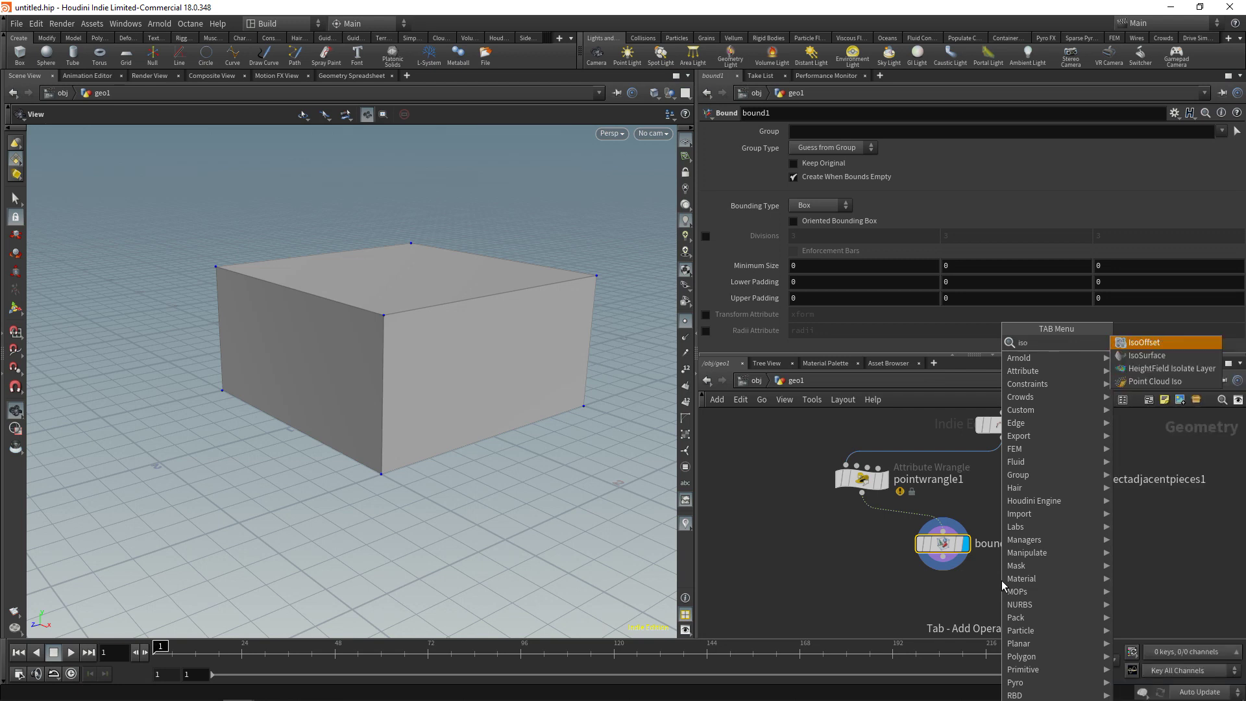
{"action": "type", "text": "o"}
{"action": "key", "text": "Return"}
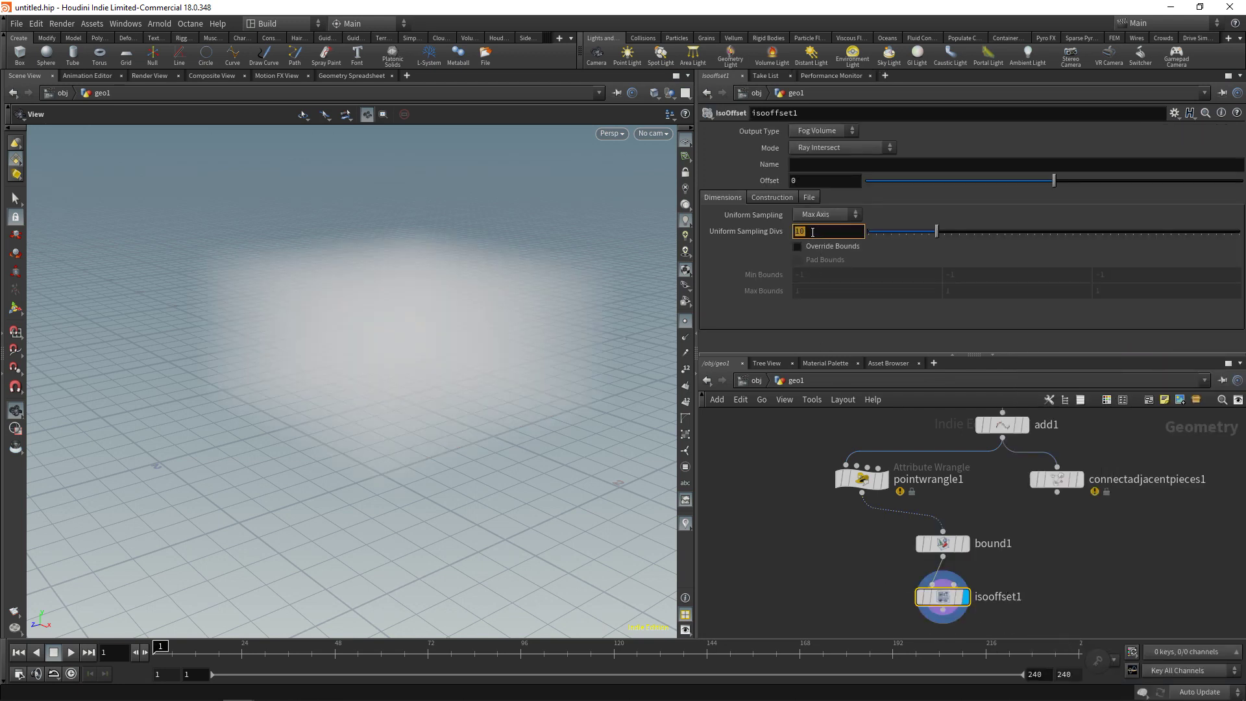
{"action": "type", "text": "100"}
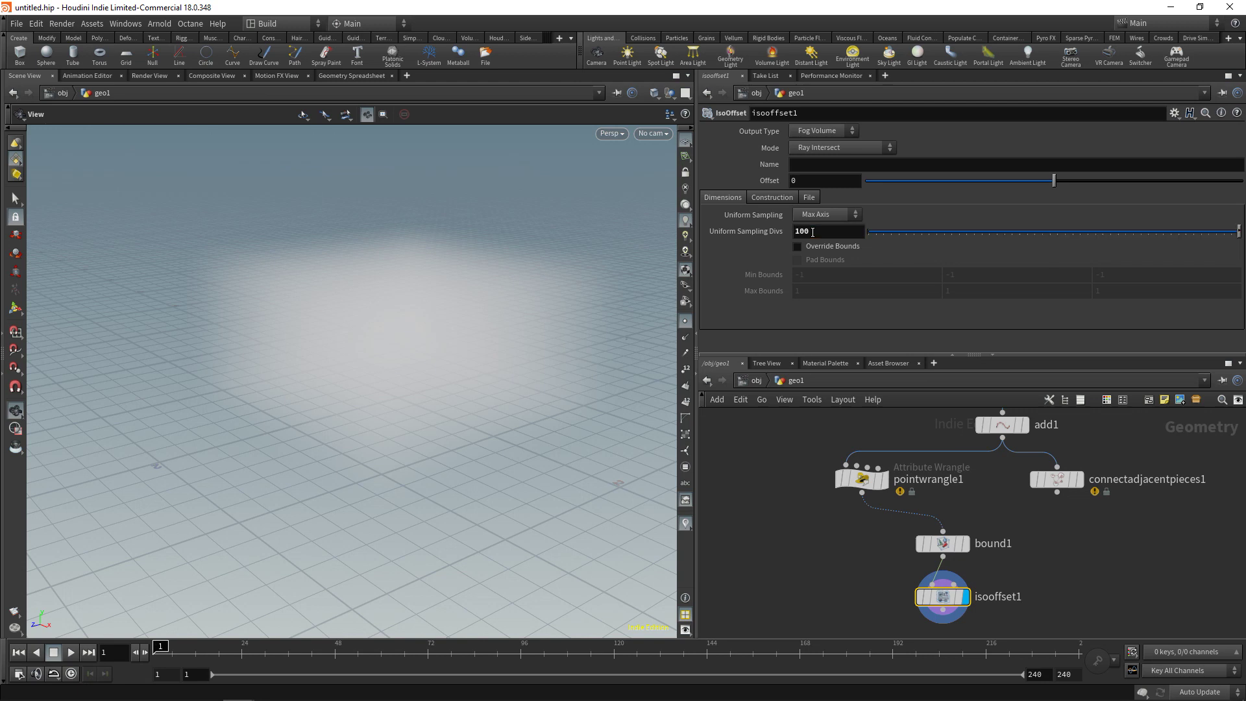
{"action": "key", "text": "Return"}
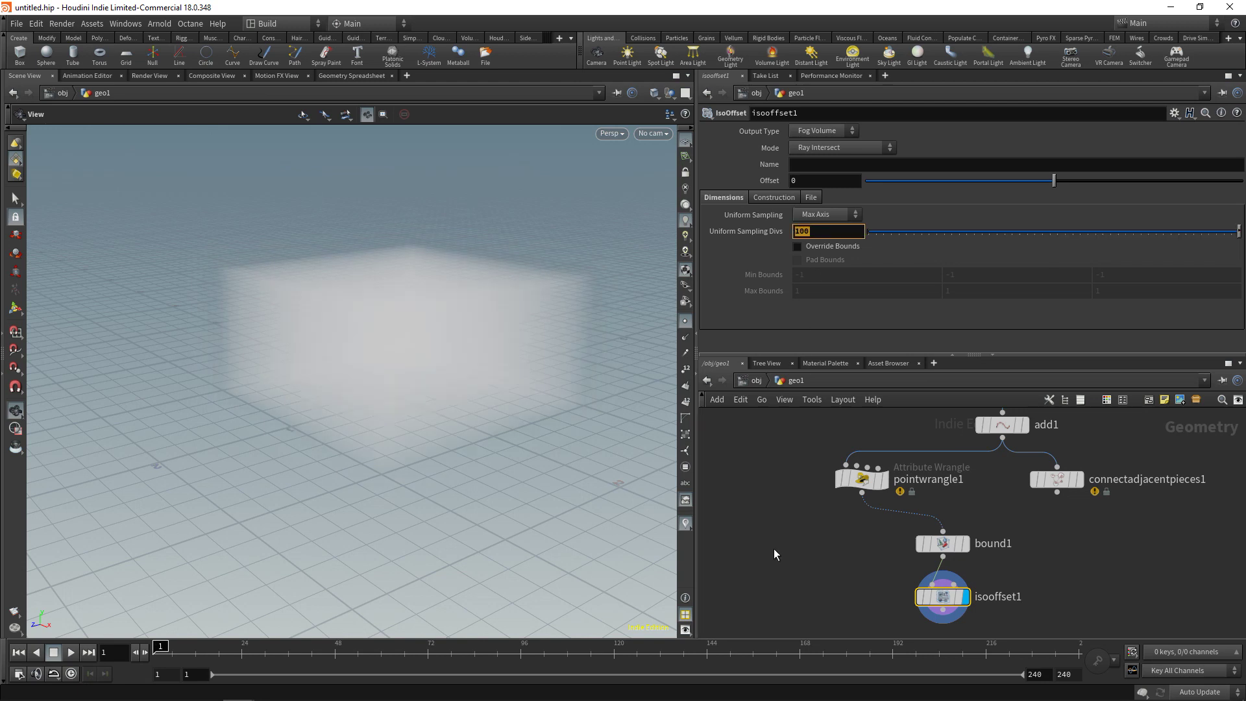
Name the IsoOffset fog volume 'density'
{"action": "left_click", "coordinate": [799, 166]}
{"action": "type", "text": "density"}
{"action": "key", "text": "Return"}
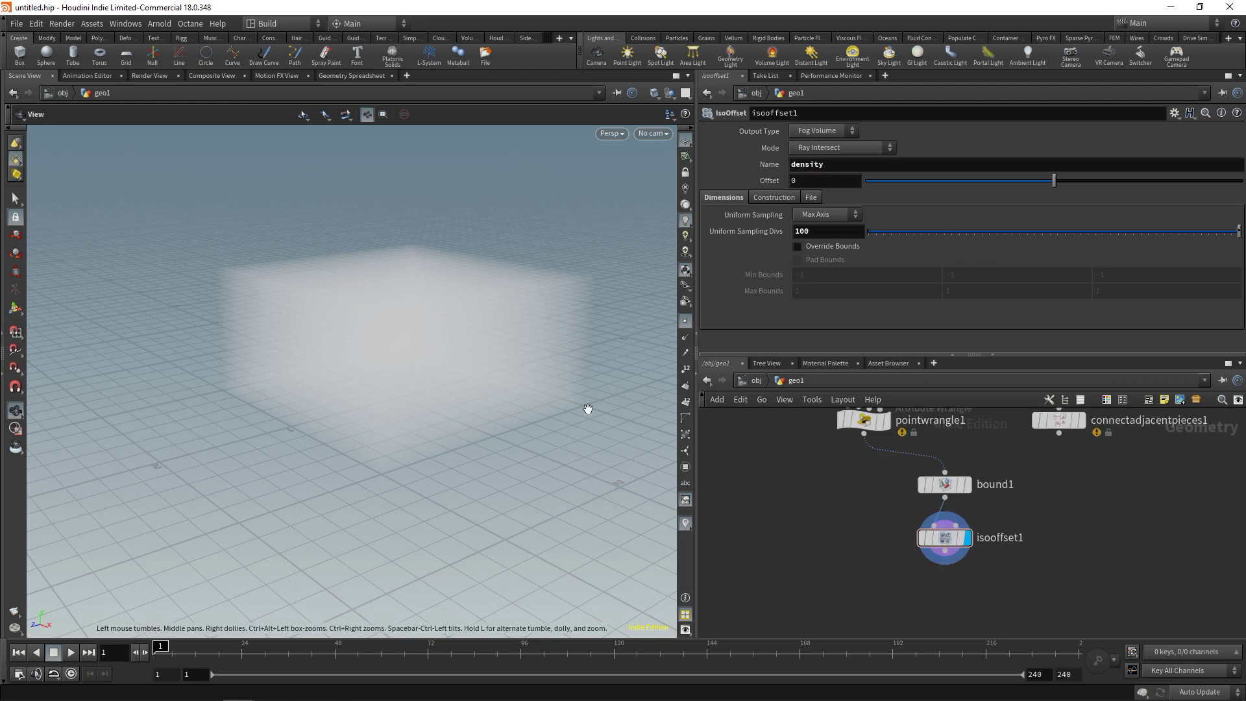
{"action": "mouse_move", "coordinate": [404, 319]}
{"action": "left_mouse_down"}
{"action": "mouse_move", "coordinate": [413, 366]}
{"action": "mouse_move", "coordinate": [411, 322]}
{"action": "left_mouse_up"}
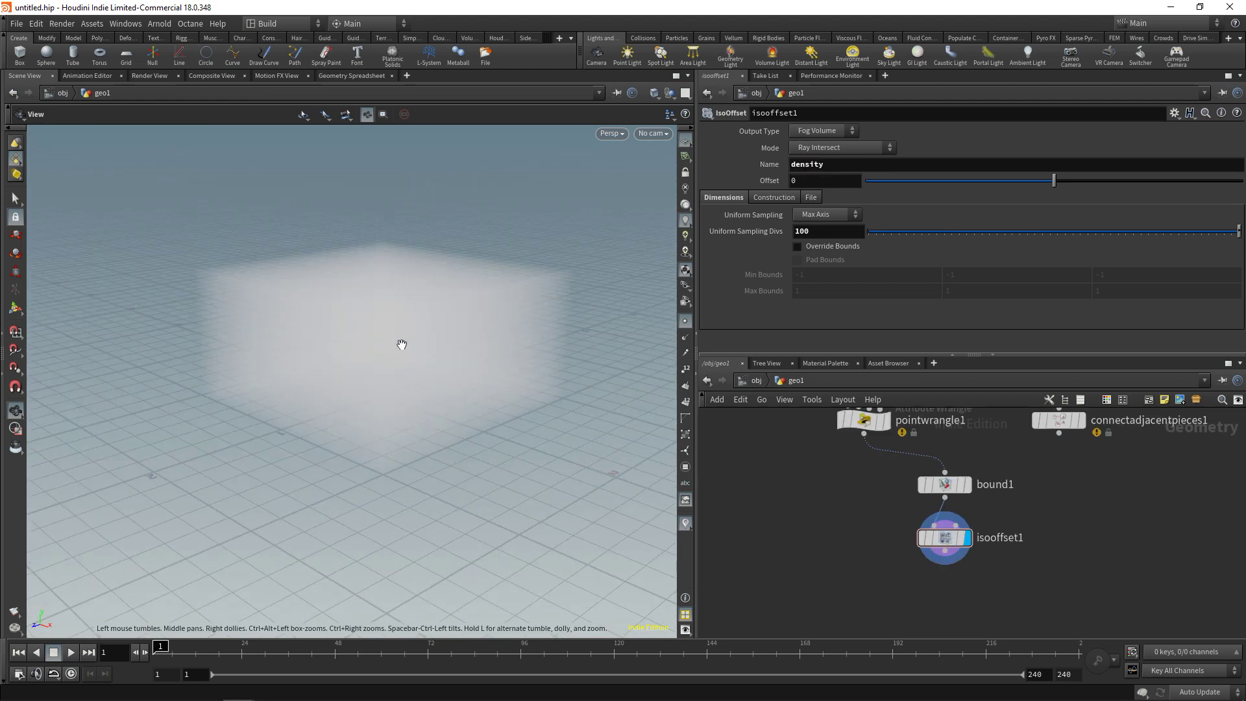
Add a Volume Wrangle below isooffset1 with the code f@density = 0.0
{"action": "middle_click_drag", "start_coordinate": [962, 600], "coordinate": [978, 567]}
{"action": "key", "text": "Tab"}
{"action": "type", "text": "v"}
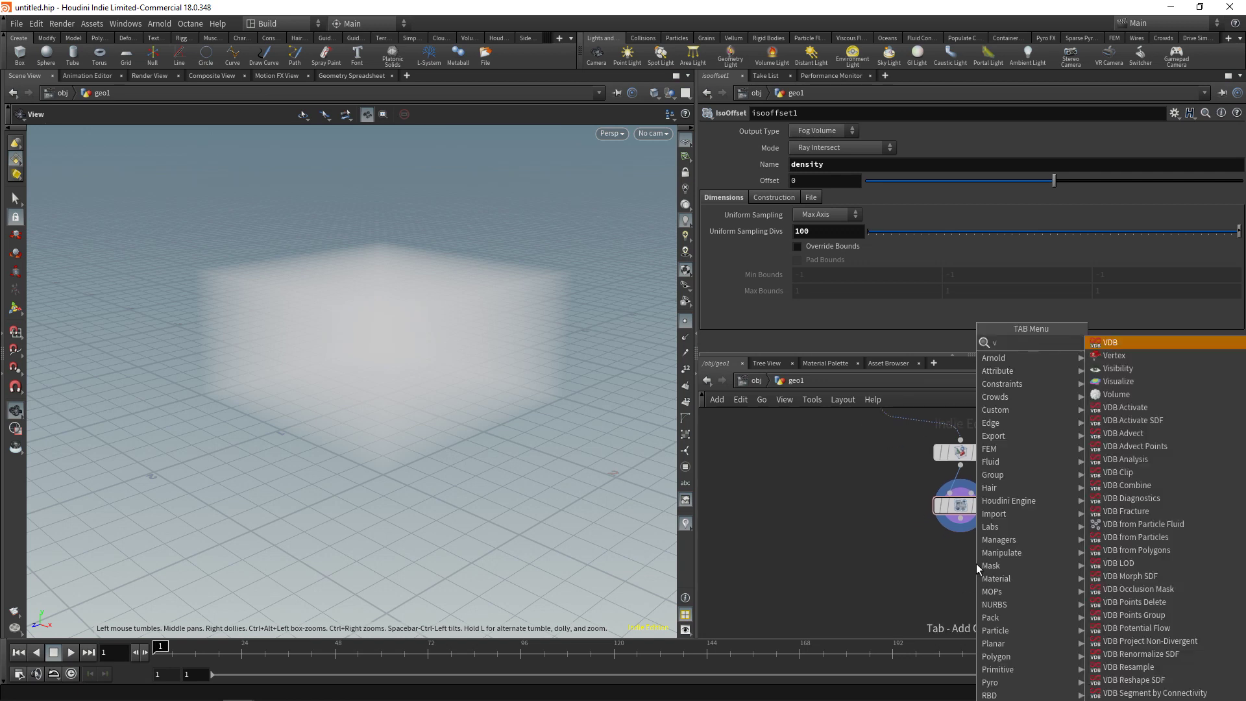
{"action": "type", "text": "olume wr"}
{"action": "key", "text": "Return"}
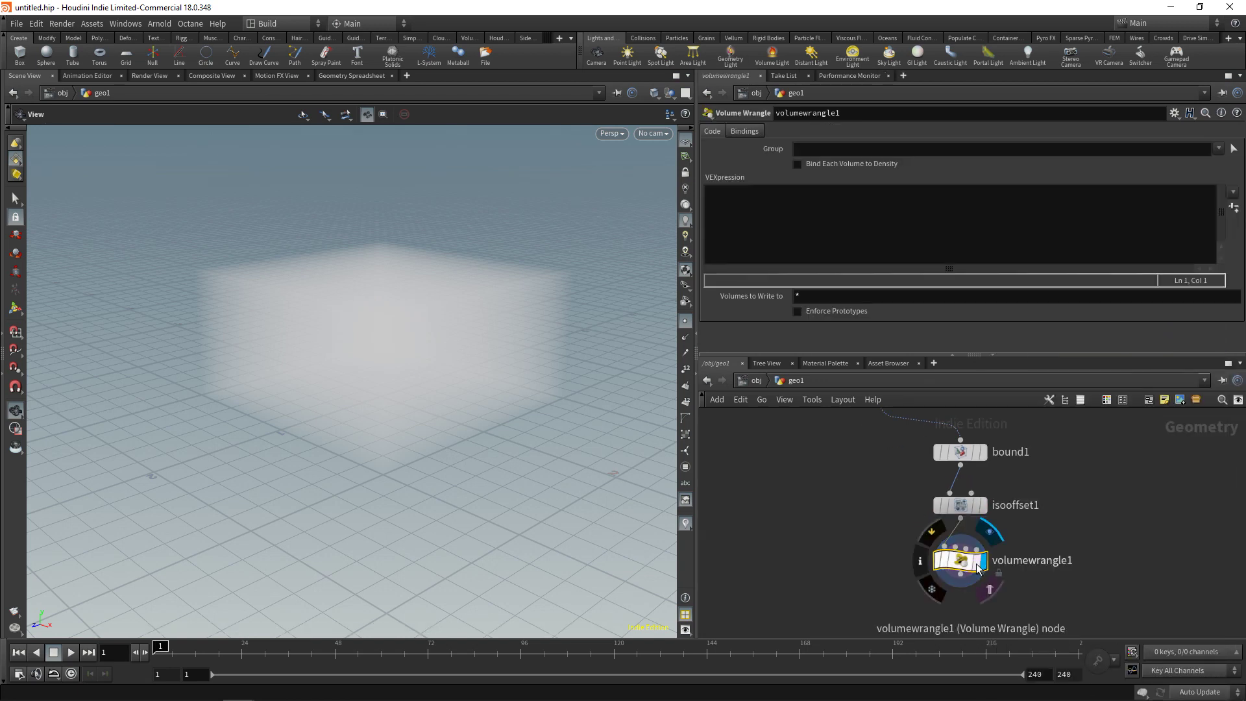
{"action": "left_click", "coordinate": [799, 204]}
{"action": "type", "text": "f@density = 0.0;"}
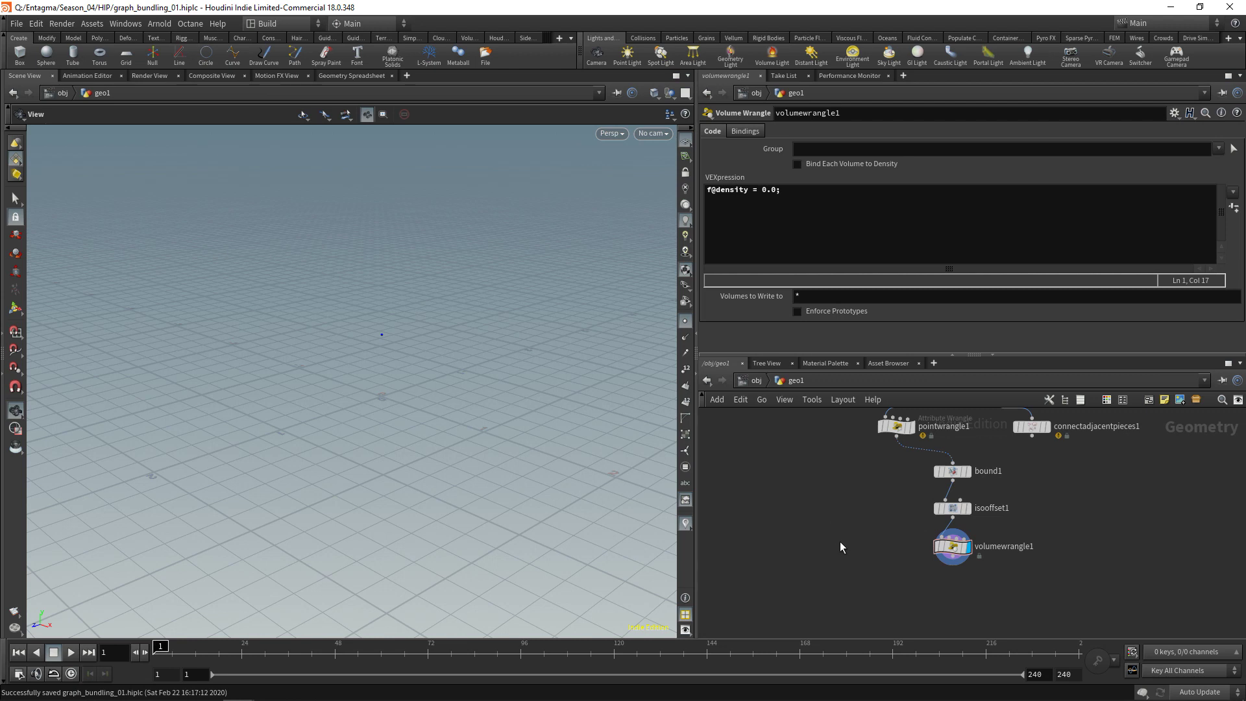
Add a Solver node, solver1, lower in the network
{"action": "key", "text": "Tab"}
{"action": "type", "text": "solver"}
{"action": "key", "text": "Return"}
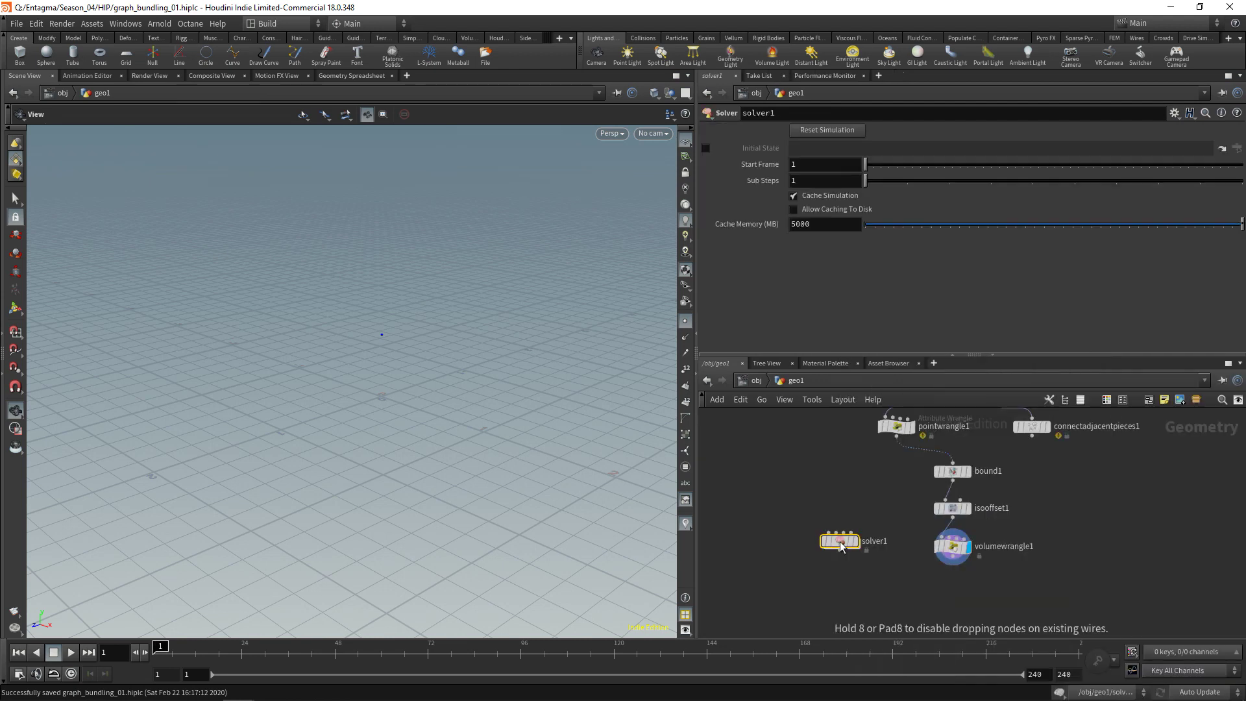
{"action": "mouse_move", "coordinate": [840, 541]}
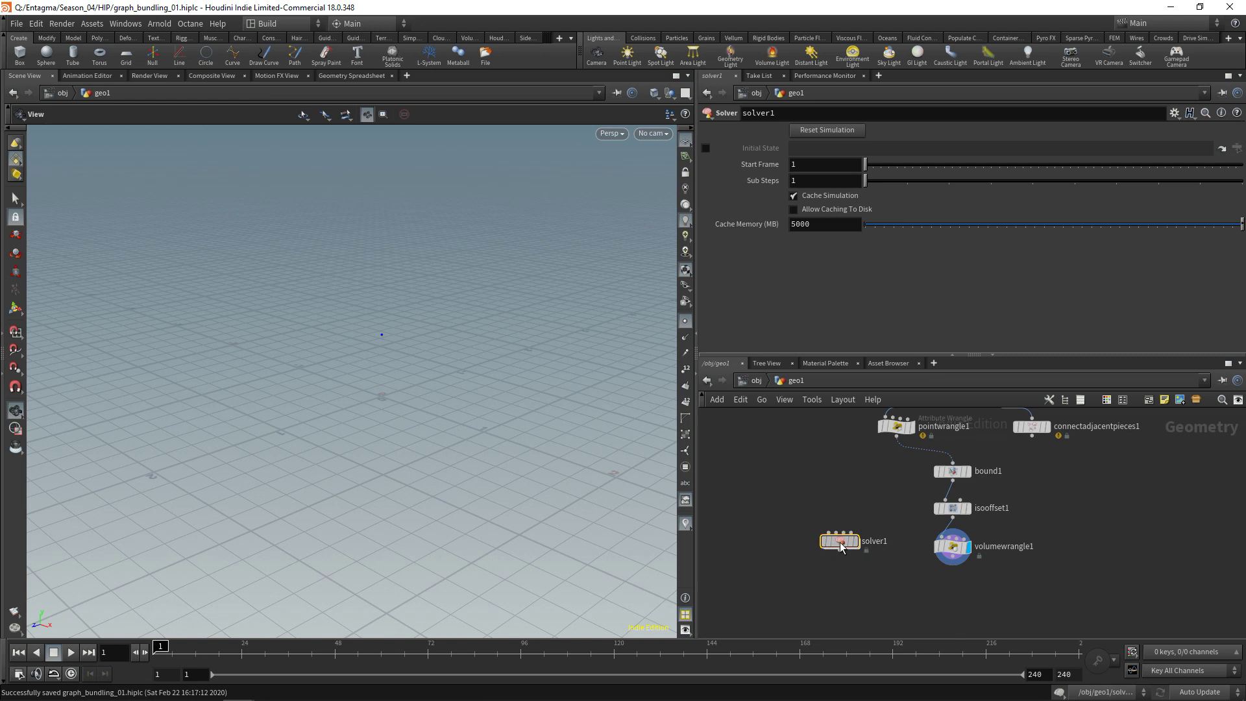
{"action": "left_click_drag", "start_coordinate": [841, 546], "coordinate": [856, 594]}
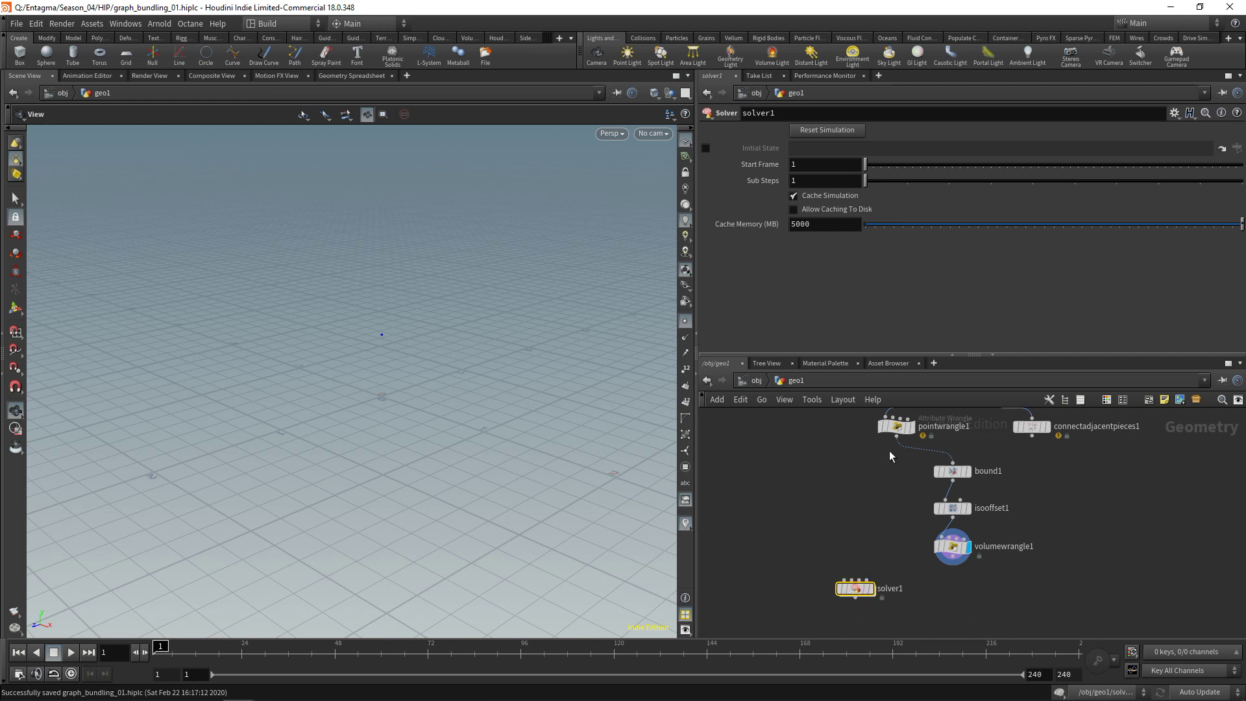
Display pointwrangle1 and wire it into solver1's first input, volumewrangle1 into the second
{"action": "key", "text": "r"}
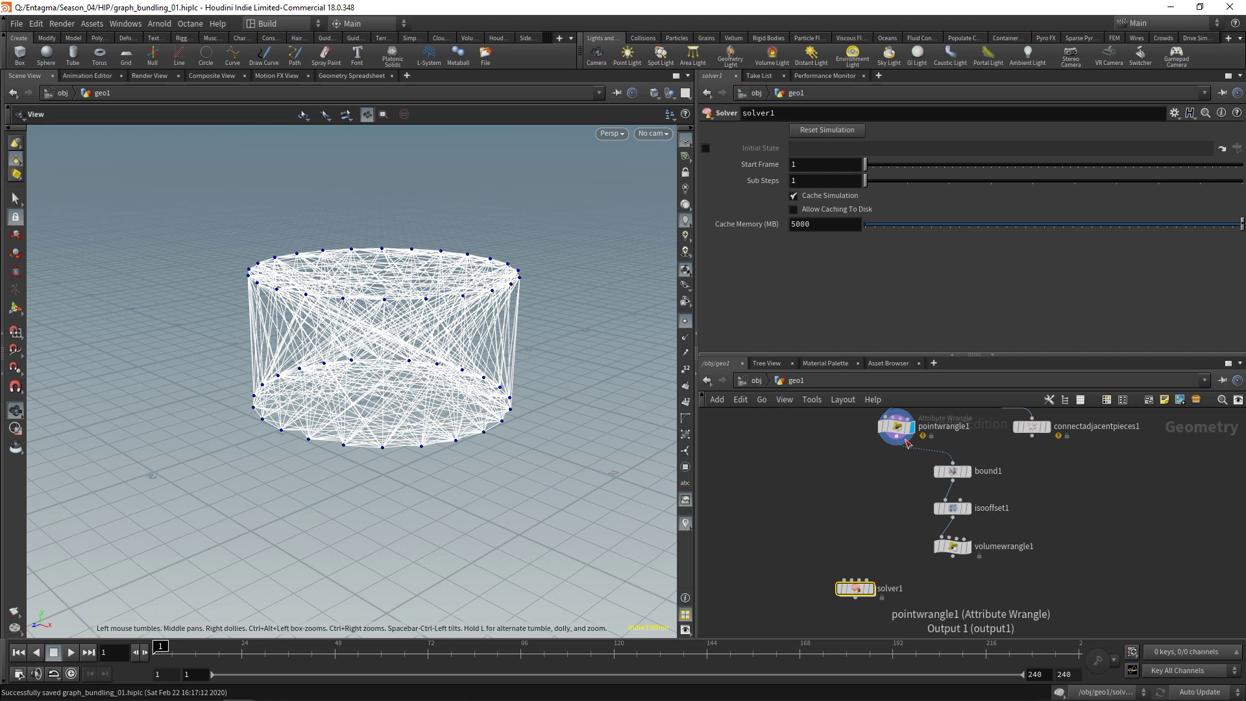
{"action": "left_click", "coordinate": [907, 444]}
{"action": "left_click", "coordinate": [844, 580]}
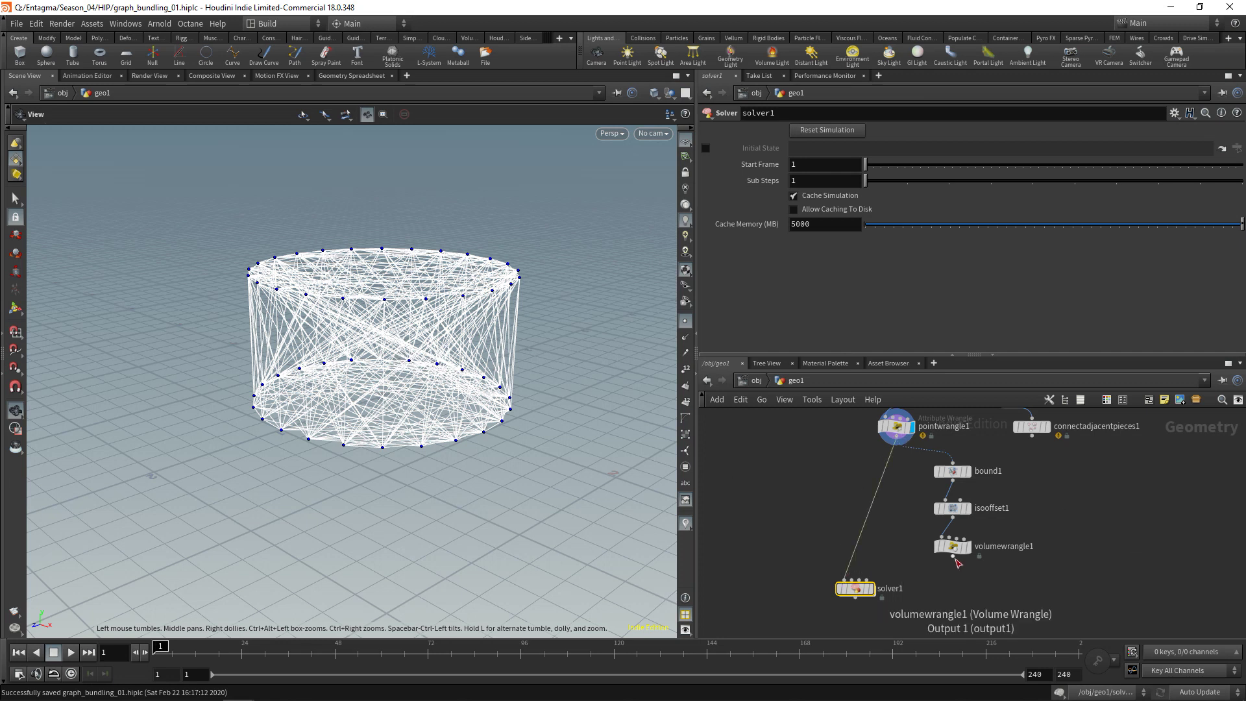
{"action": "left_click", "coordinate": [952, 557]}
{"action": "left_click", "coordinate": [851, 580]}
{"action": "left_click_drag", "start_coordinate": [854, 591], "coordinate": [894, 596]}
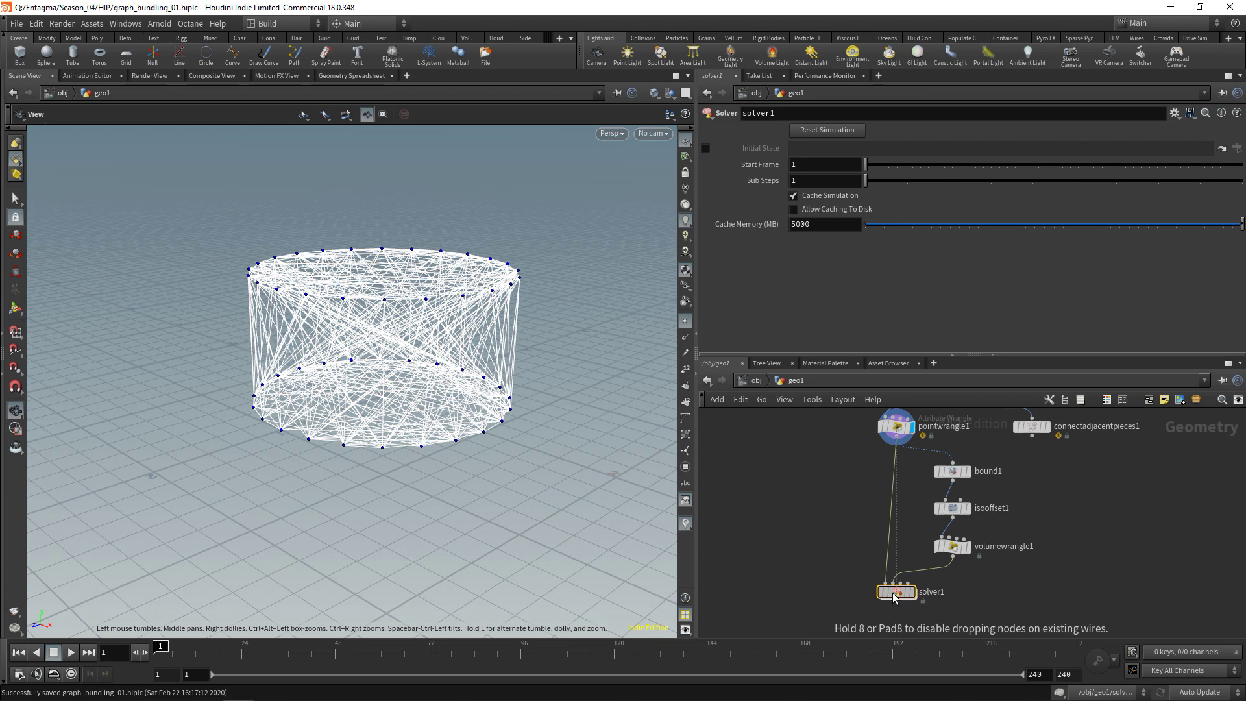
{"action": "middle_click_drag", "start_coordinate": [893, 596], "coordinate": [881, 520]}
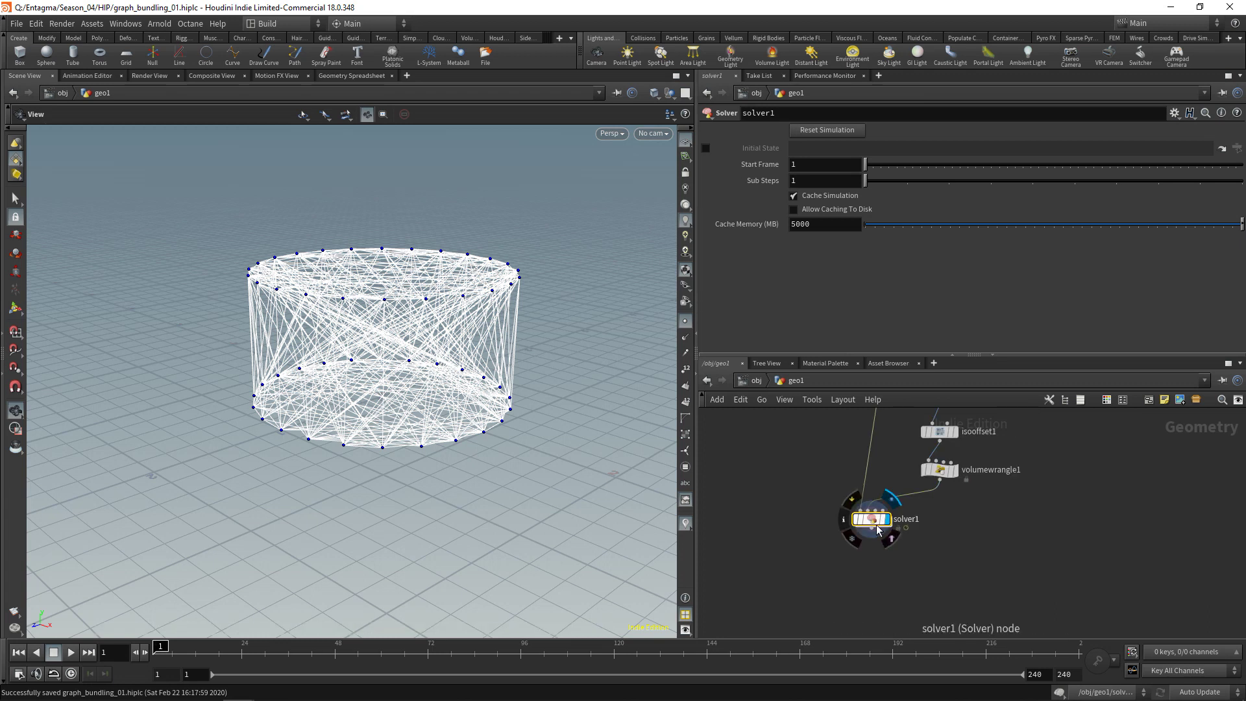
Inside solver1, add a Switch node fed by Prev_Frame and Input_1
{"action": "double_click", "coordinate": [874, 520]}
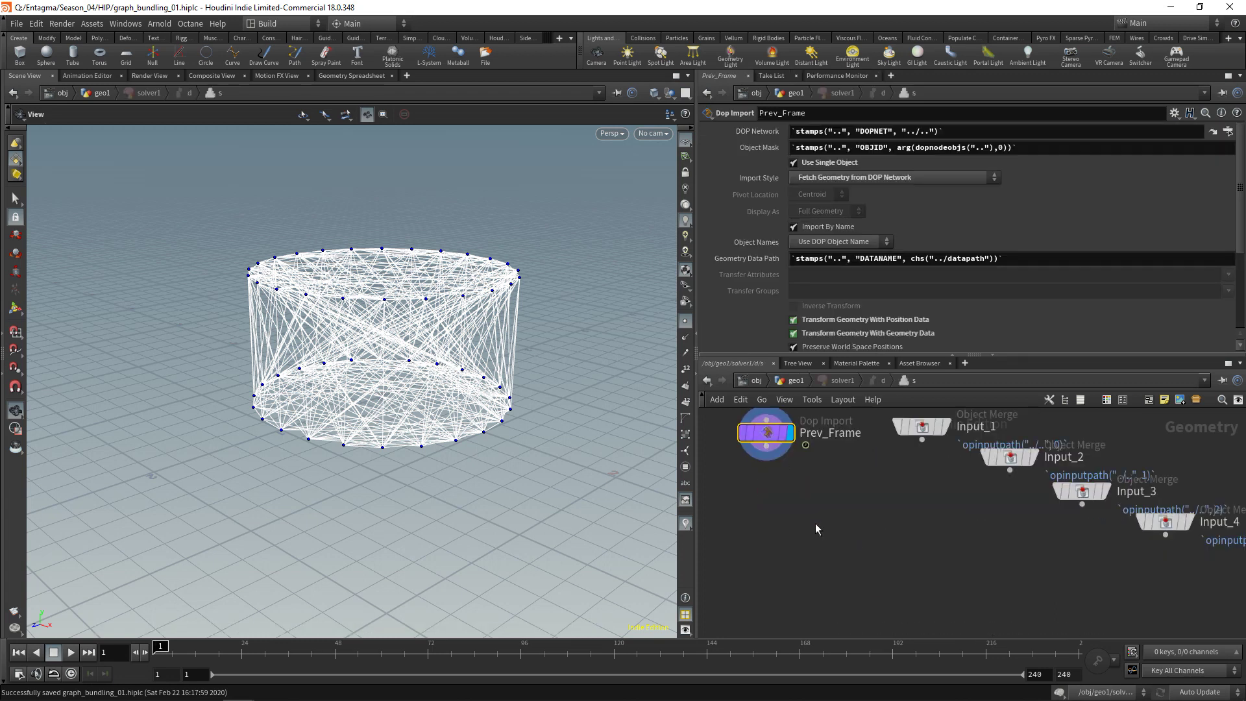
{"action": "key", "text": "Tab"}
{"action": "type", "text": "switch"}
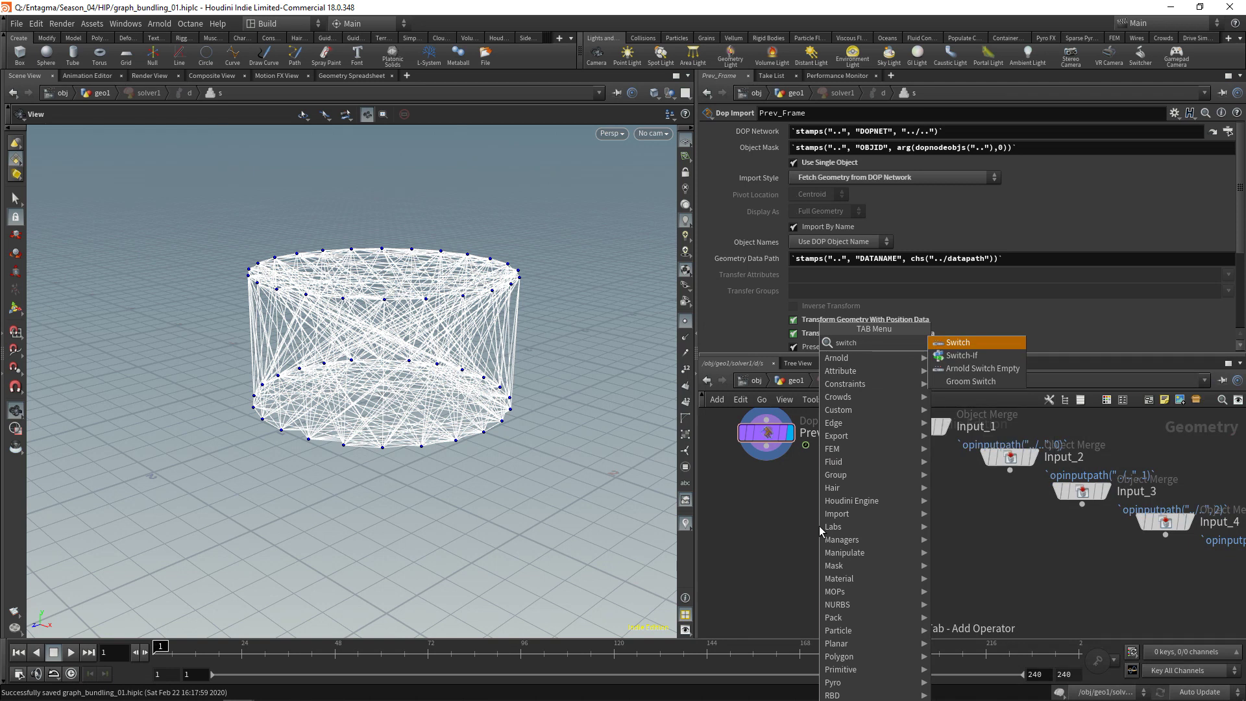
{"action": "key", "text": "Return"}
{"action": "left_click", "coordinate": [767, 447]}
{"action": "left_click", "coordinate": [819, 505]}
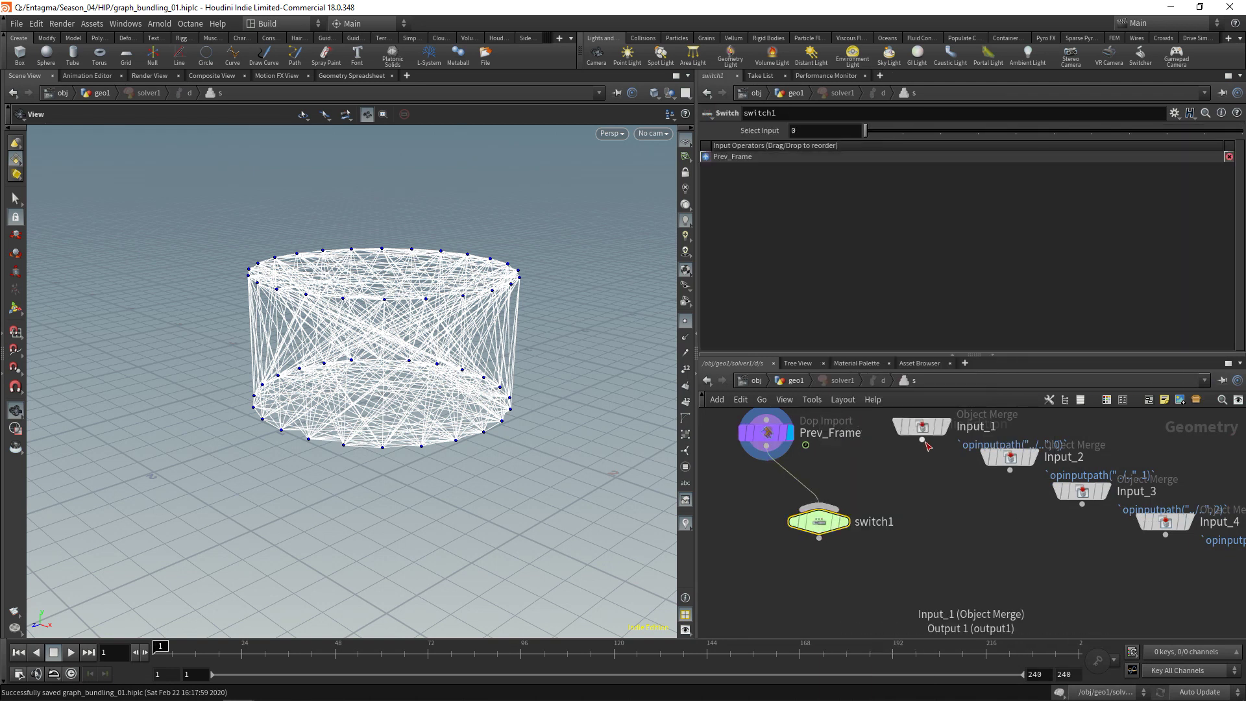
{"action": "left_click", "coordinate": [922, 439]}
{"action": "left_click", "coordinate": [855, 493]}
{"action": "mouse_move", "coordinate": [924, 438]}
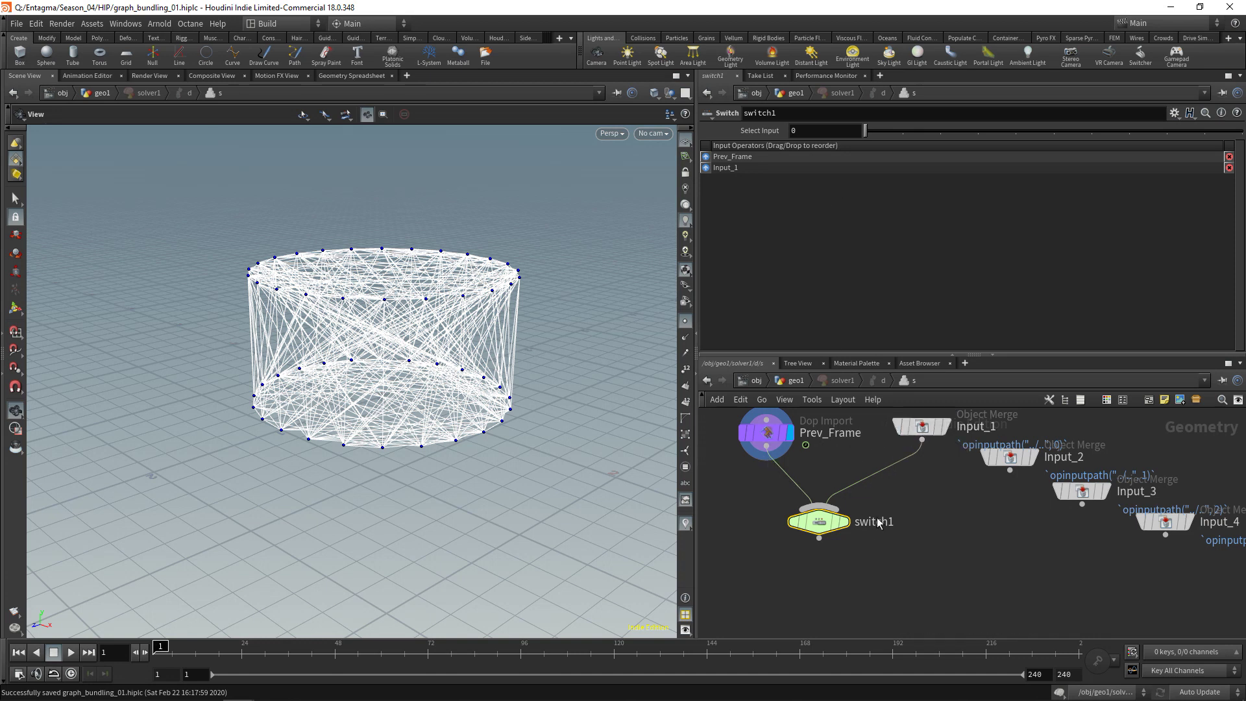
Set switch1's Select Input to $FF==1 and display its output
{"action": "left_click", "coordinate": [820, 129]}
{"action": "type", "text": "$FF"}
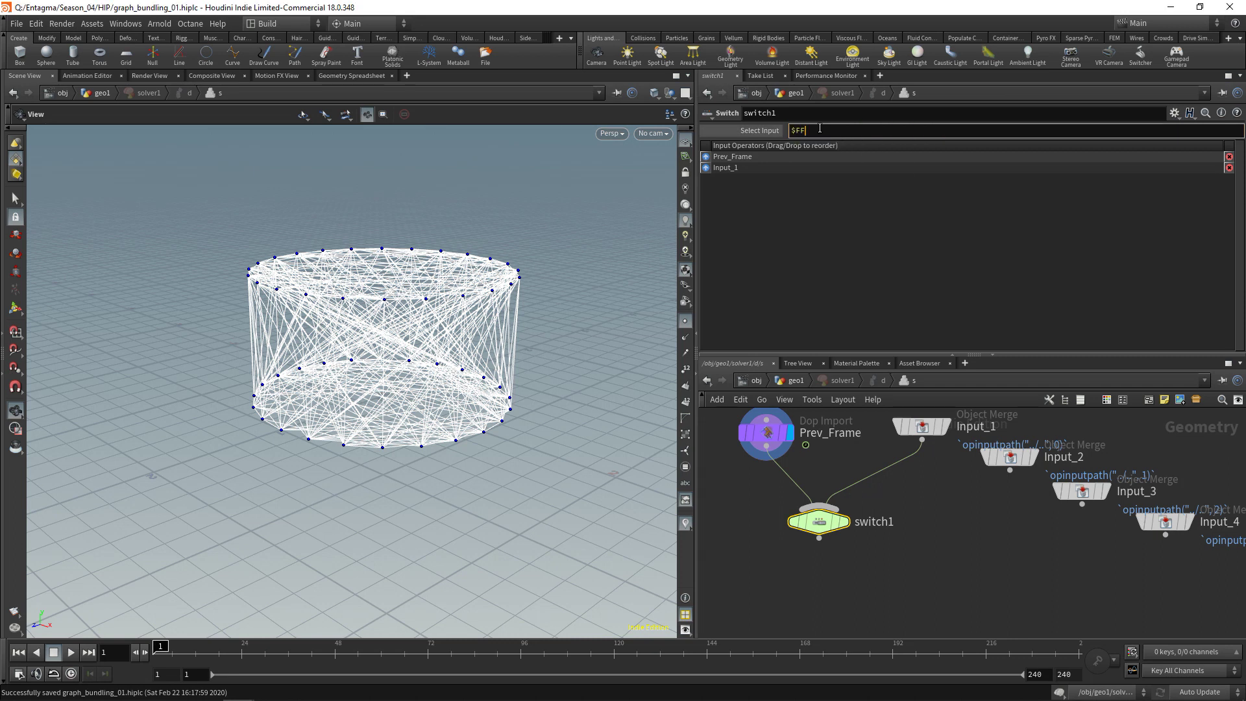
{"action": "type", "text": "==1"}
{"action": "key", "text": "Return"}
{"action": "left_click", "coordinate": [844, 521]}
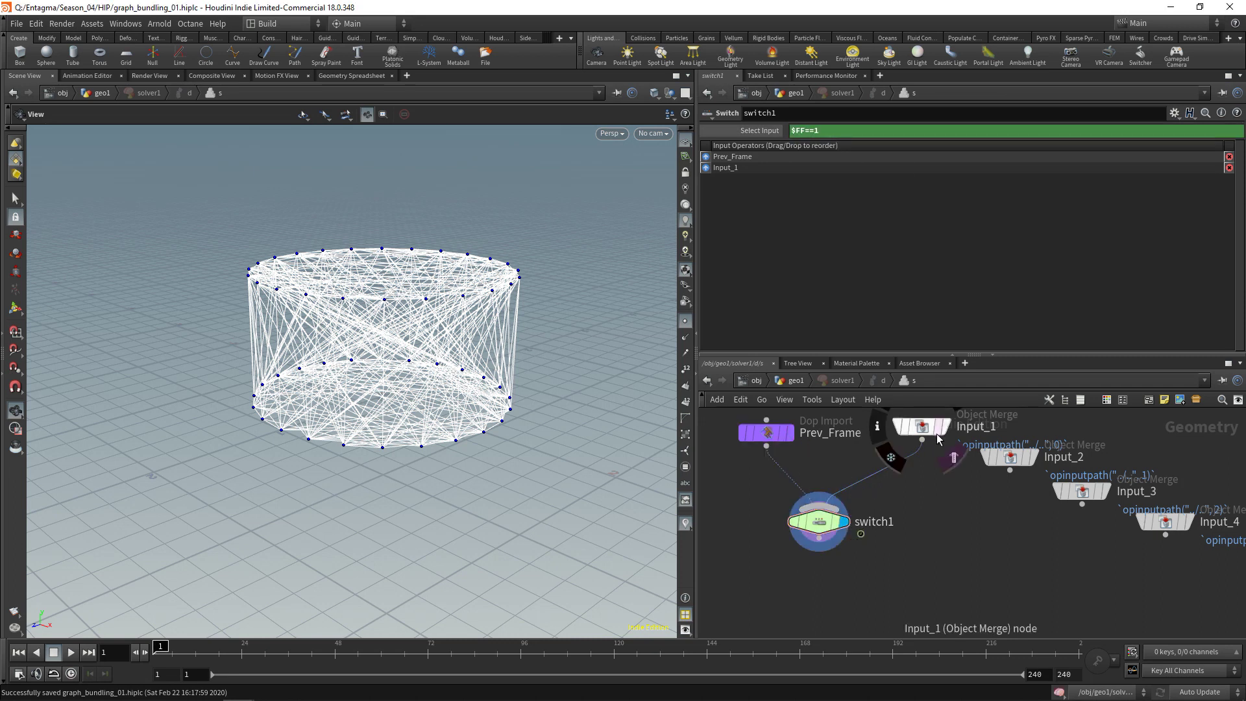
{"action": "middle_click_drag", "start_coordinate": [937, 448], "coordinate": [994, 429]}
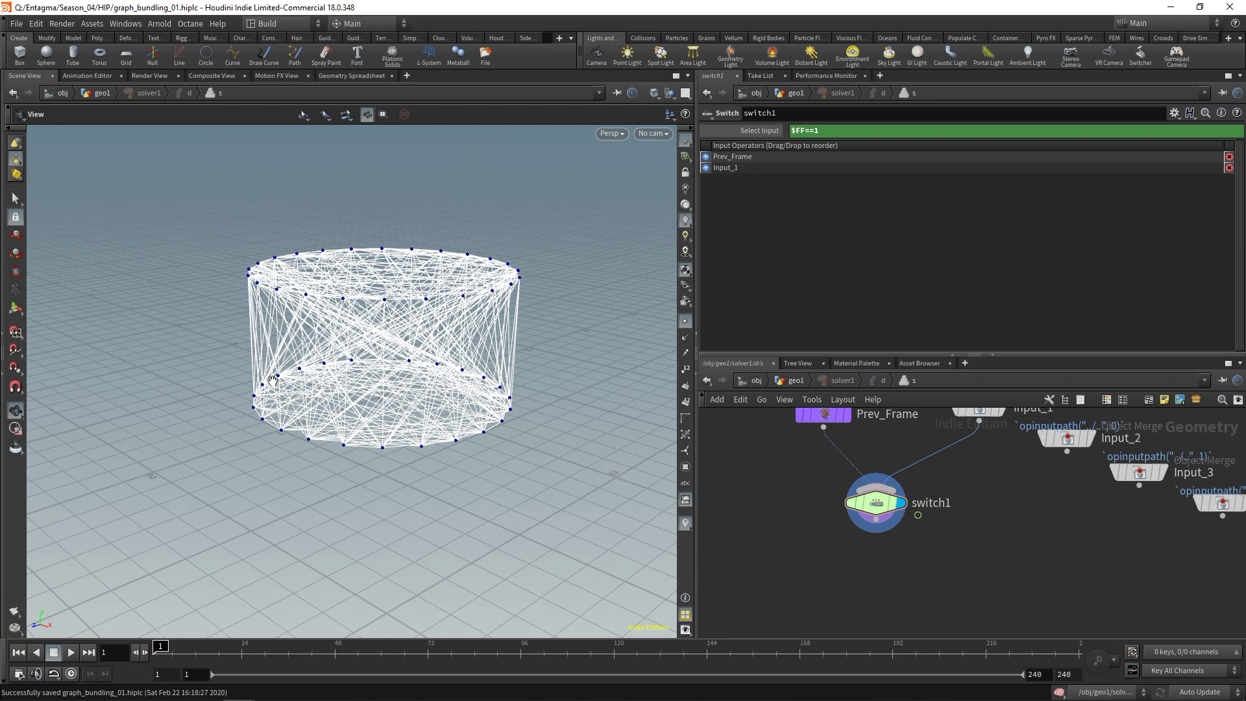
Add a Resample after switch1 with Length 0.005 and Curve U Attribute enabled
{"action": "key", "text": "Tab"}
{"action": "type", "text": "resampl"}
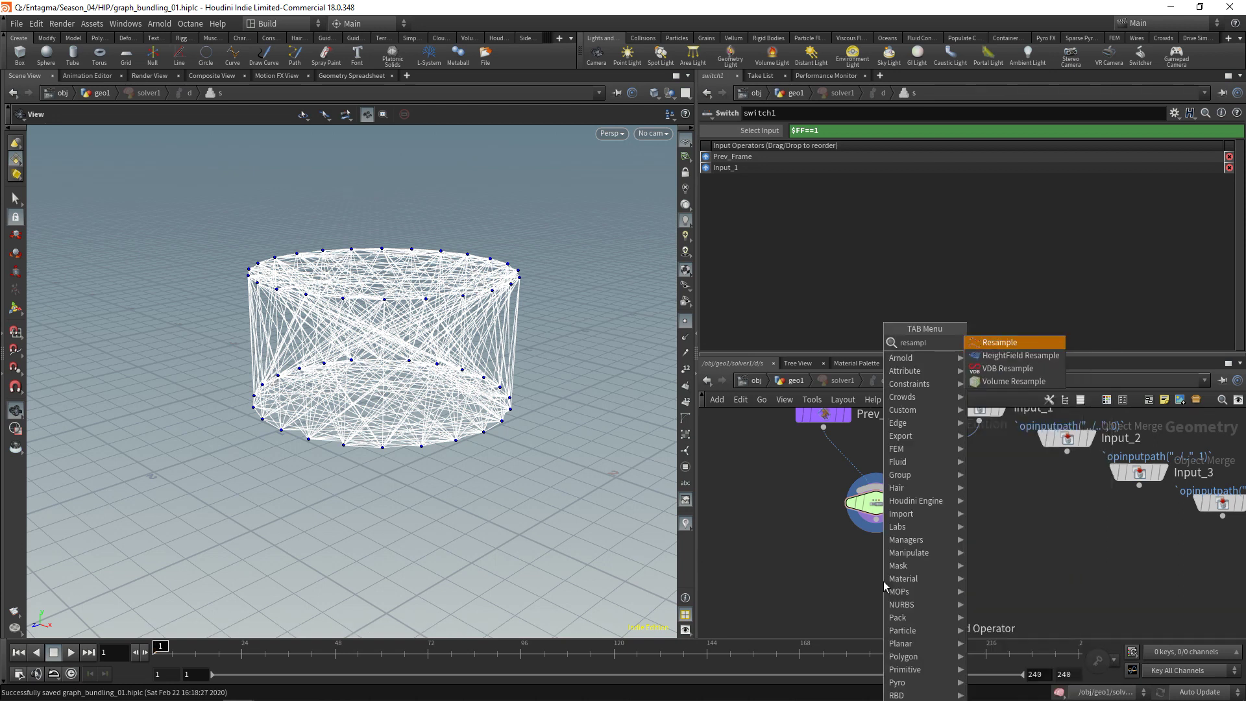
{"action": "key", "text": "Return"}
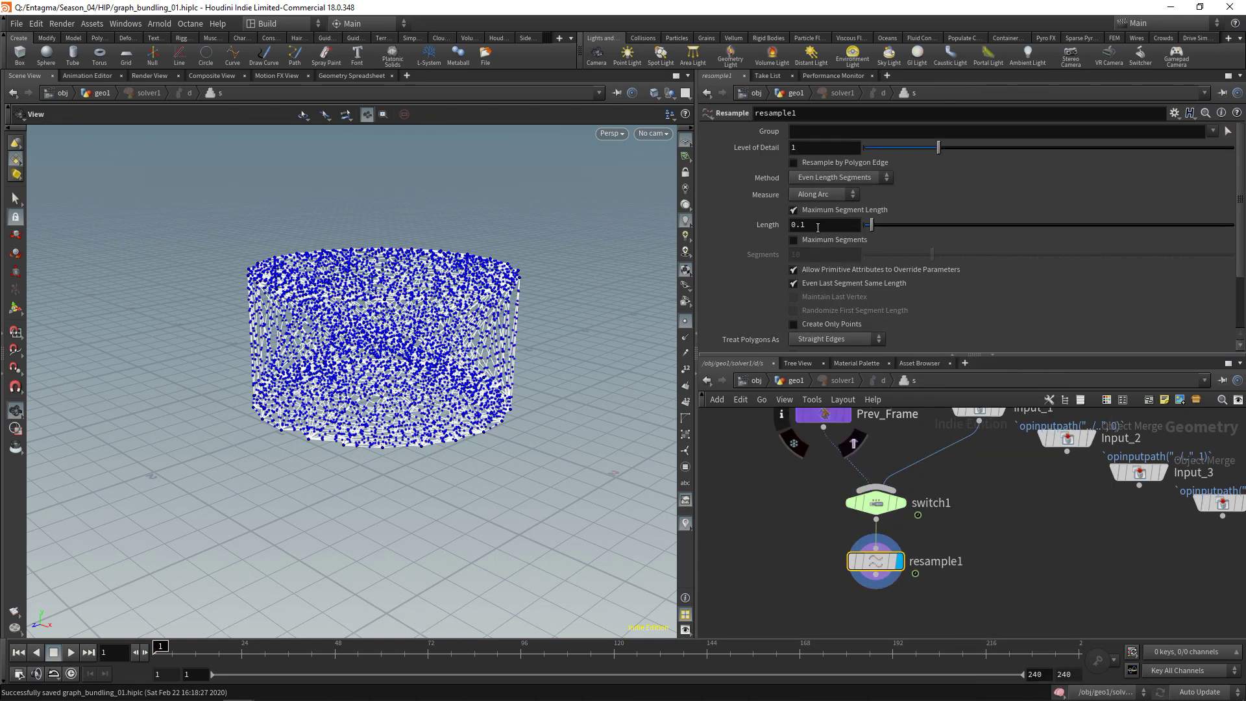
{"action": "left_click", "coordinate": [838, 223]}
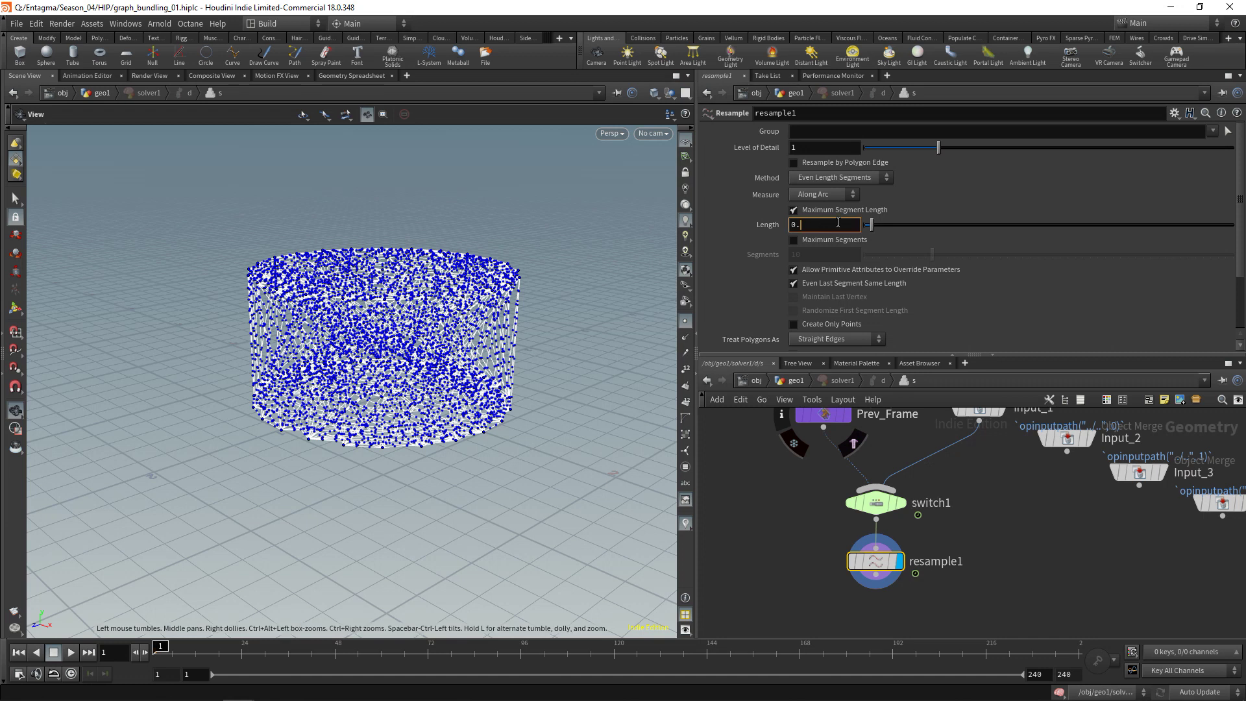
{"action": "type", "text": "005"}
{"action": "key", "text": "Return"}
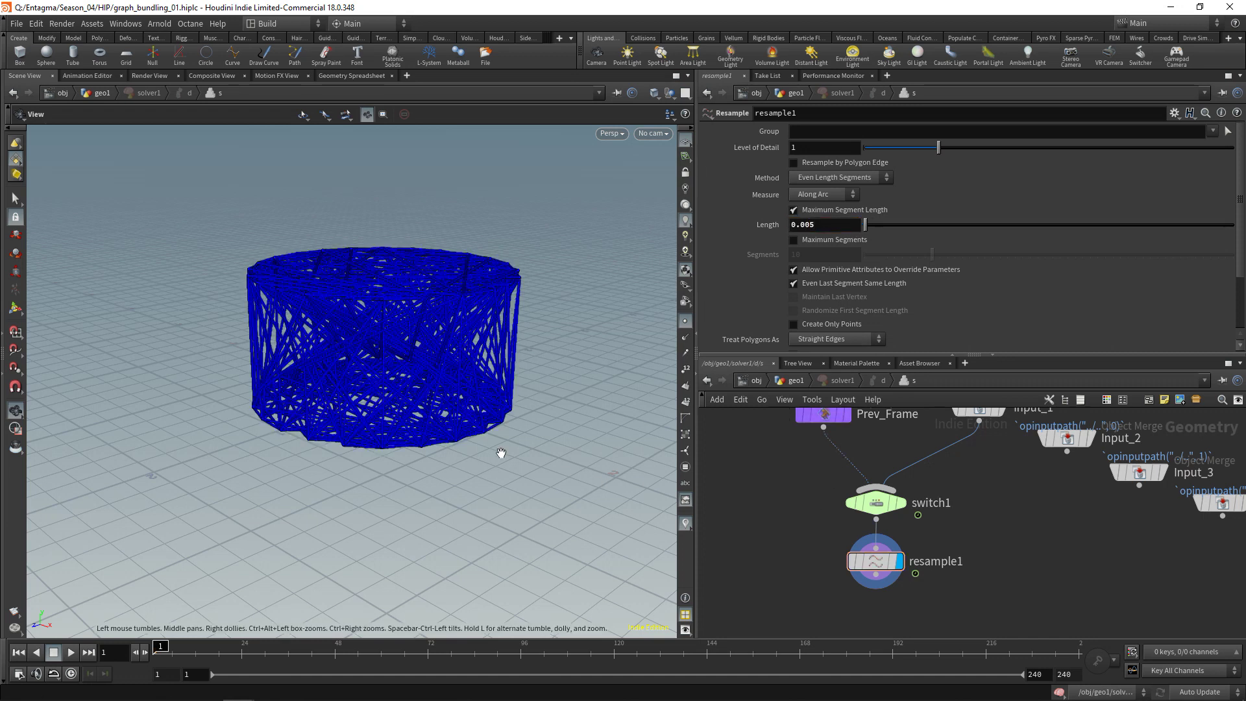
{"action": "scroll", "coordinate": [501, 452], "scroll_direction": "up", "scroll_amount": 3}
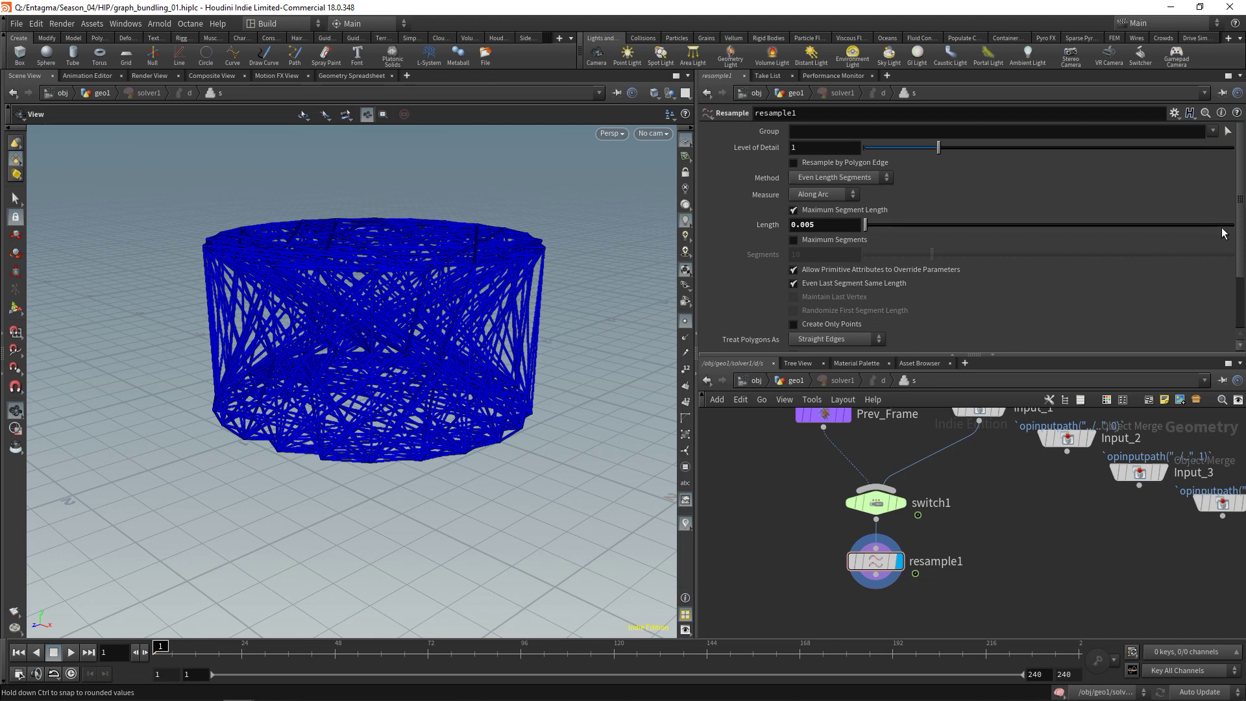
{"action": "scroll", "coordinate": [1223, 233], "scroll_direction": "down", "scroll_amount": 3}
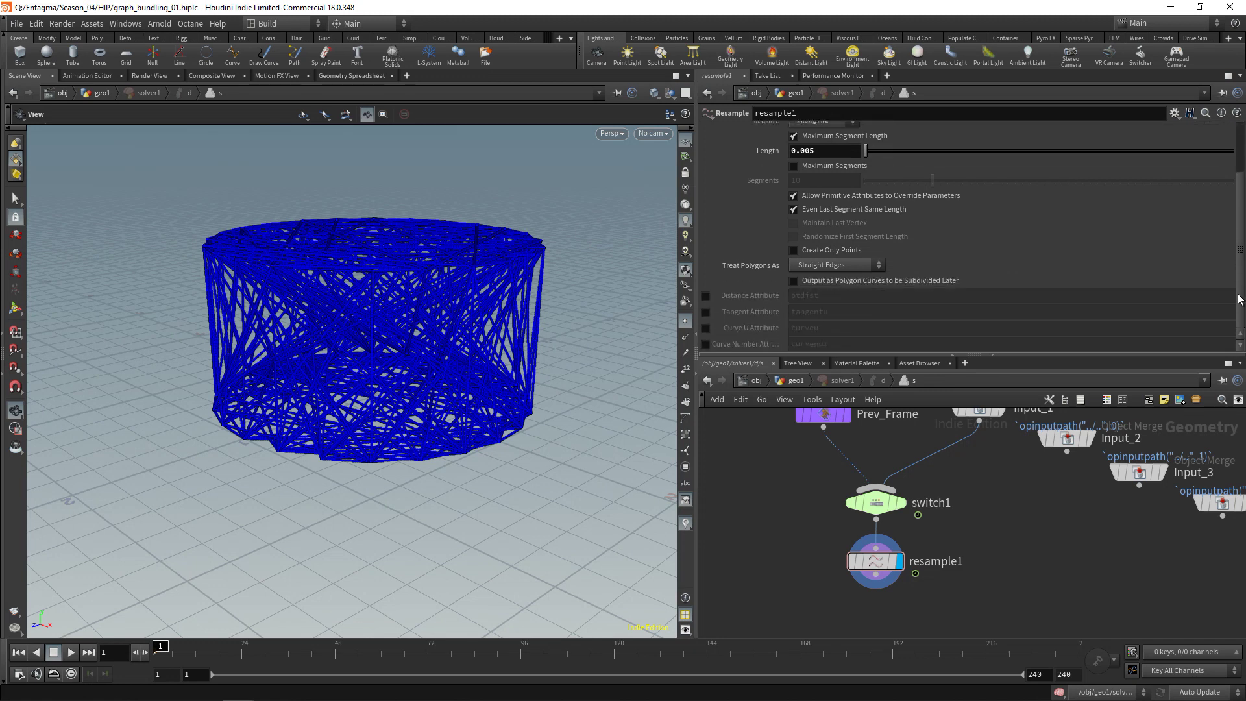
{"action": "left_click", "coordinate": [706, 328]}
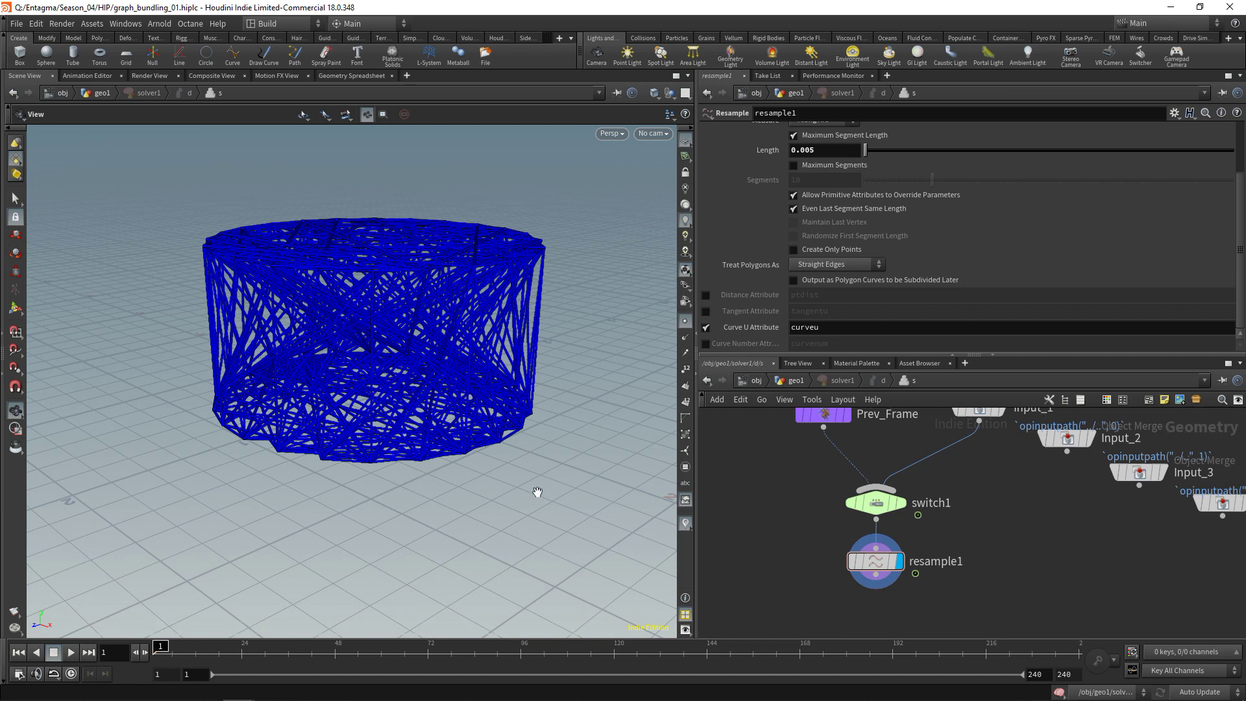
{"action": "key", "text": "Tab"}
{"action": "type", "text": "group"}
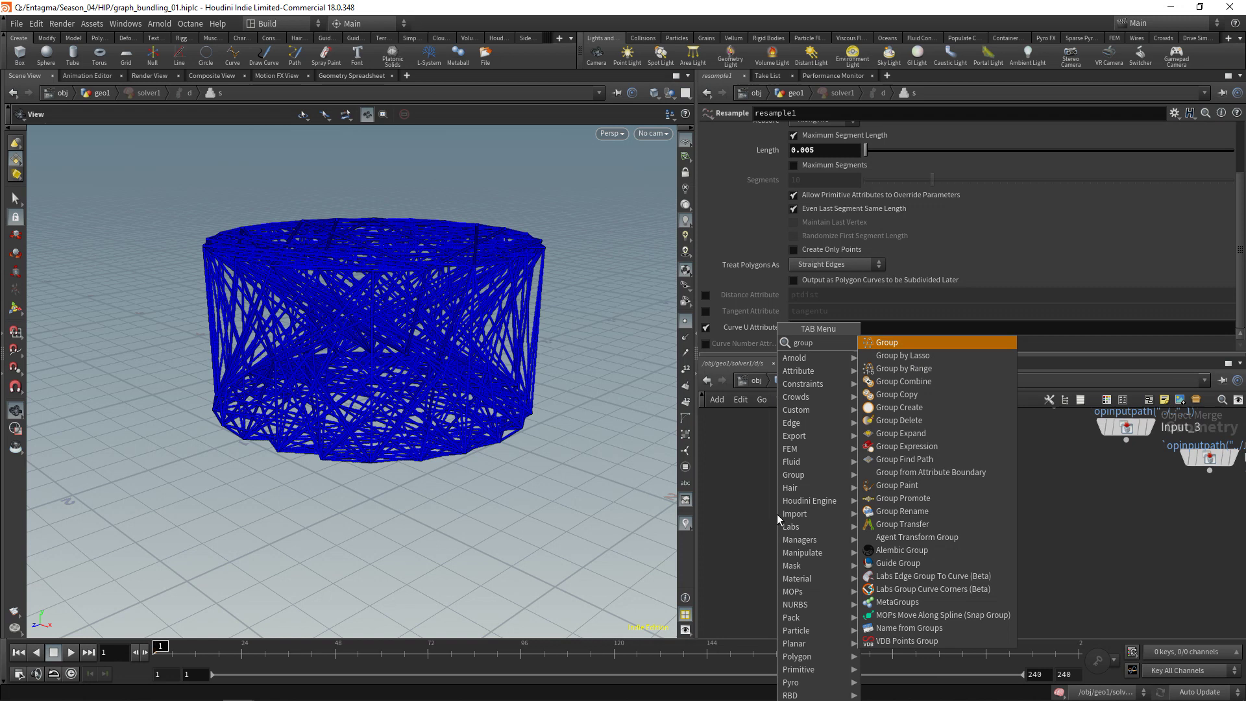
{"action": "type", "text": "exp"}
{"action": "key", "text": "Return"}
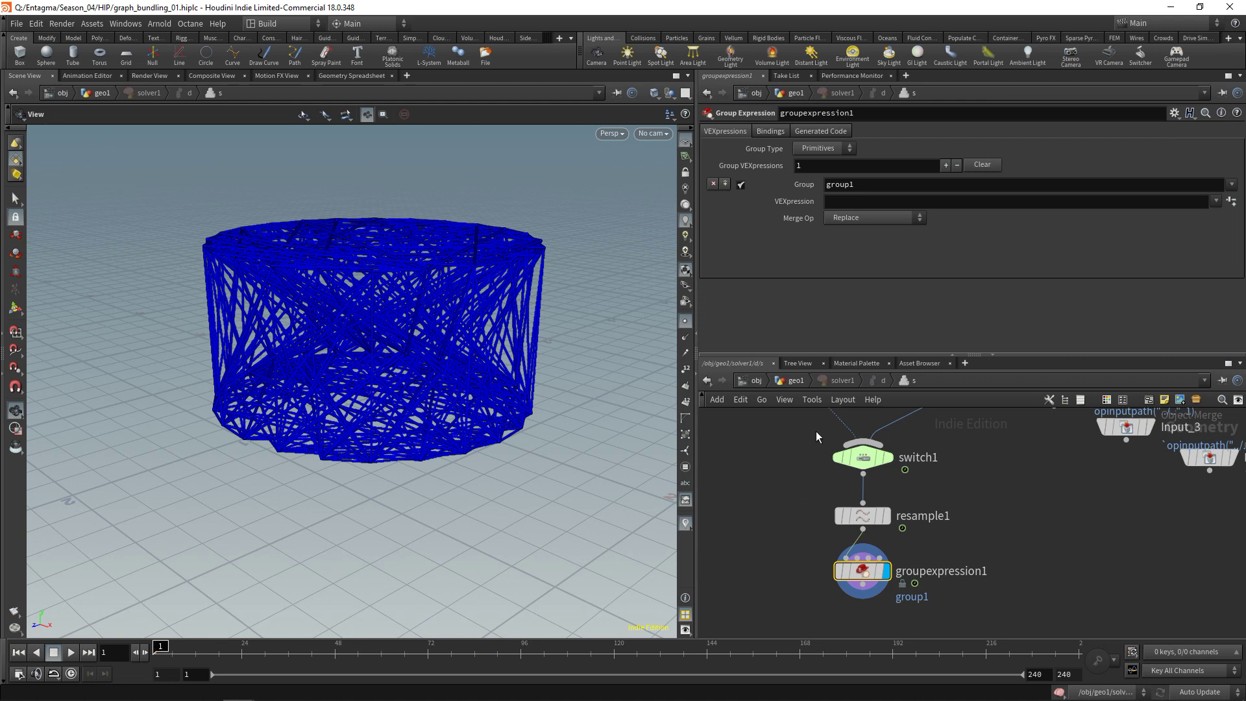
{"action": "double_click", "coordinate": [840, 184]}
{"action": "type", "text": "fixed"}
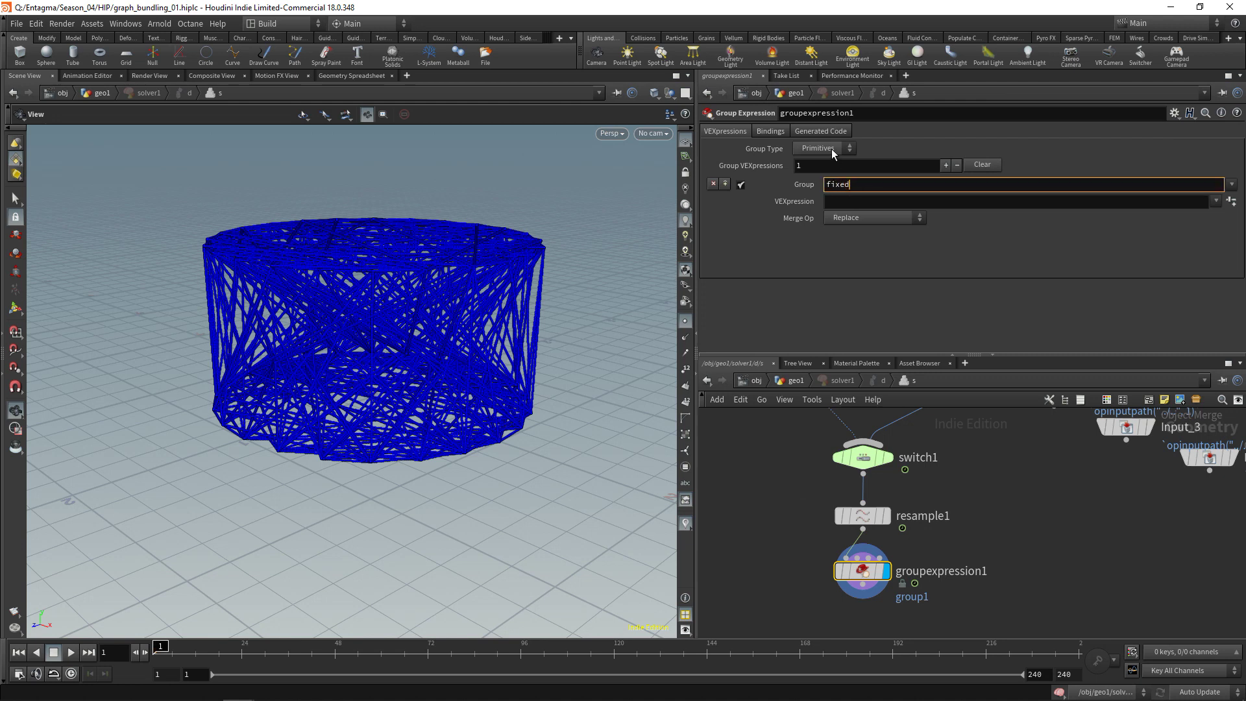
{"action": "left_click", "coordinate": [833, 149]}
{"action": "left_click", "coordinate": [819, 162]}
{"action": "left_click", "coordinate": [857, 201]}
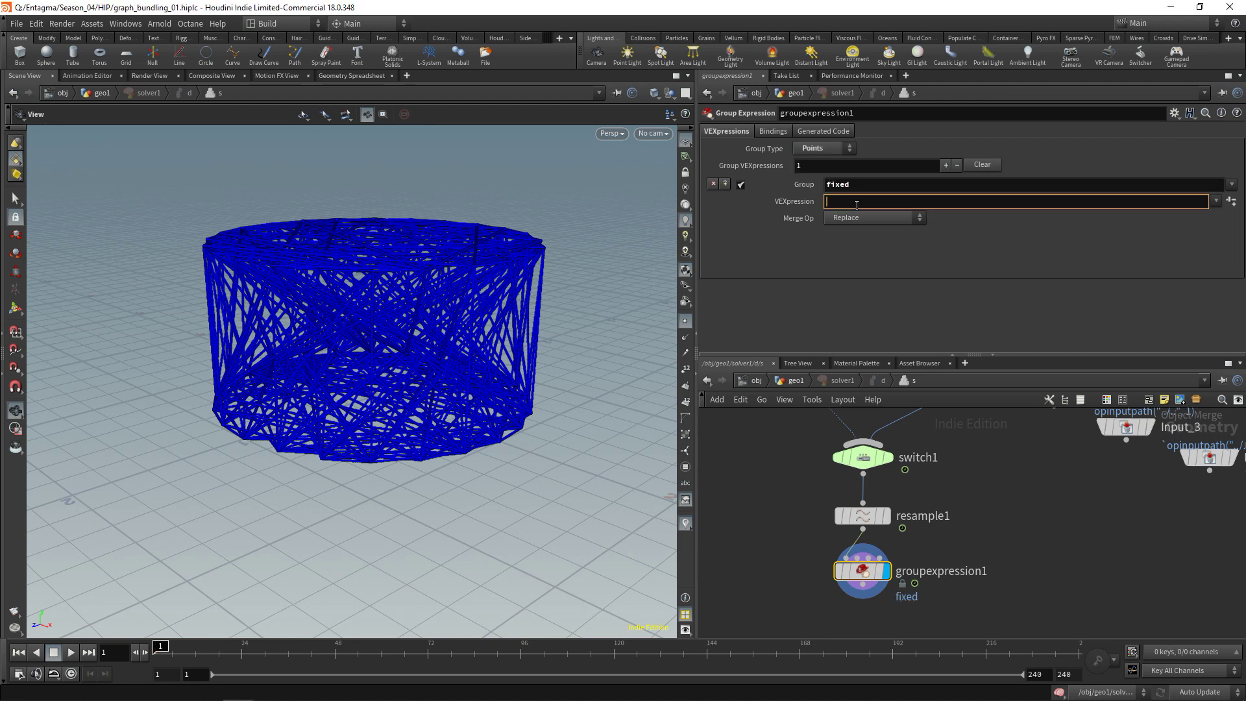
{"action": "type", "text": "@curveu==0||@curveu==1"}
{"action": "left_click_drag", "start_coordinate": [497, 296], "coordinate": [467, 363]}
{"action": "scroll", "coordinate": [996, 561], "scroll_direction": "down", "scroll_amount": 2}
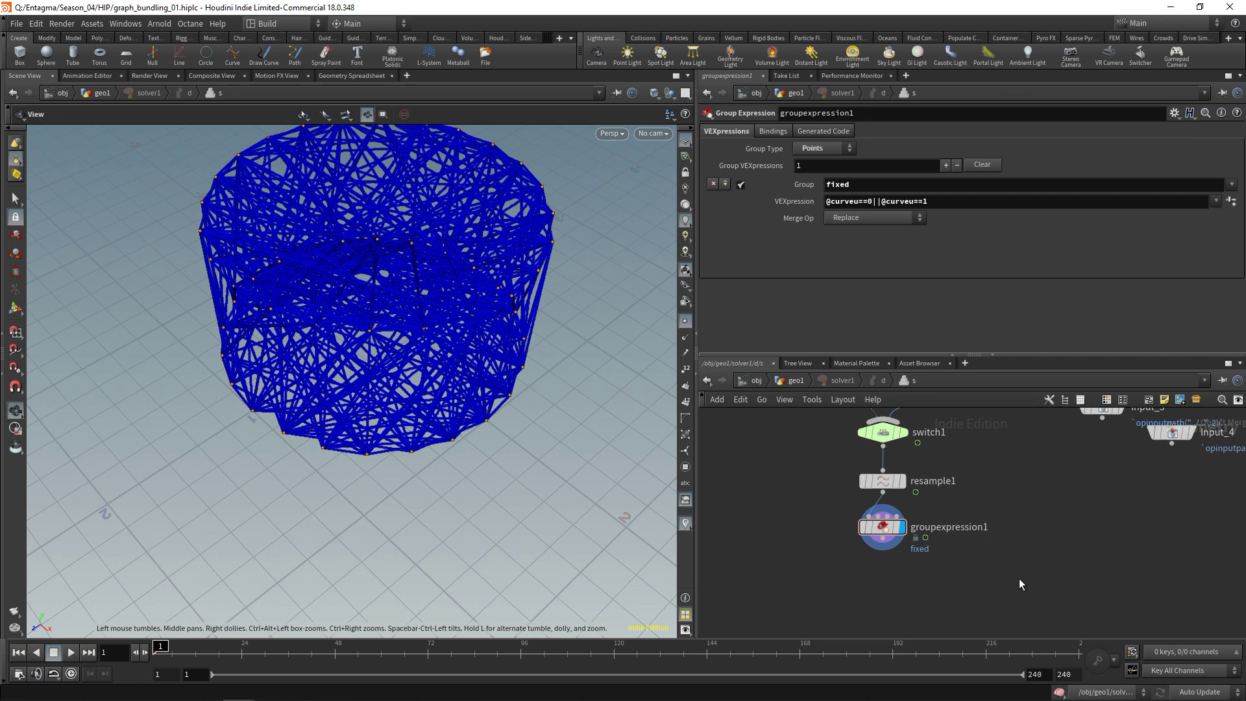
Add a Volume Rasterize Particles node to the network
{"action": "key", "text": "Tab"}
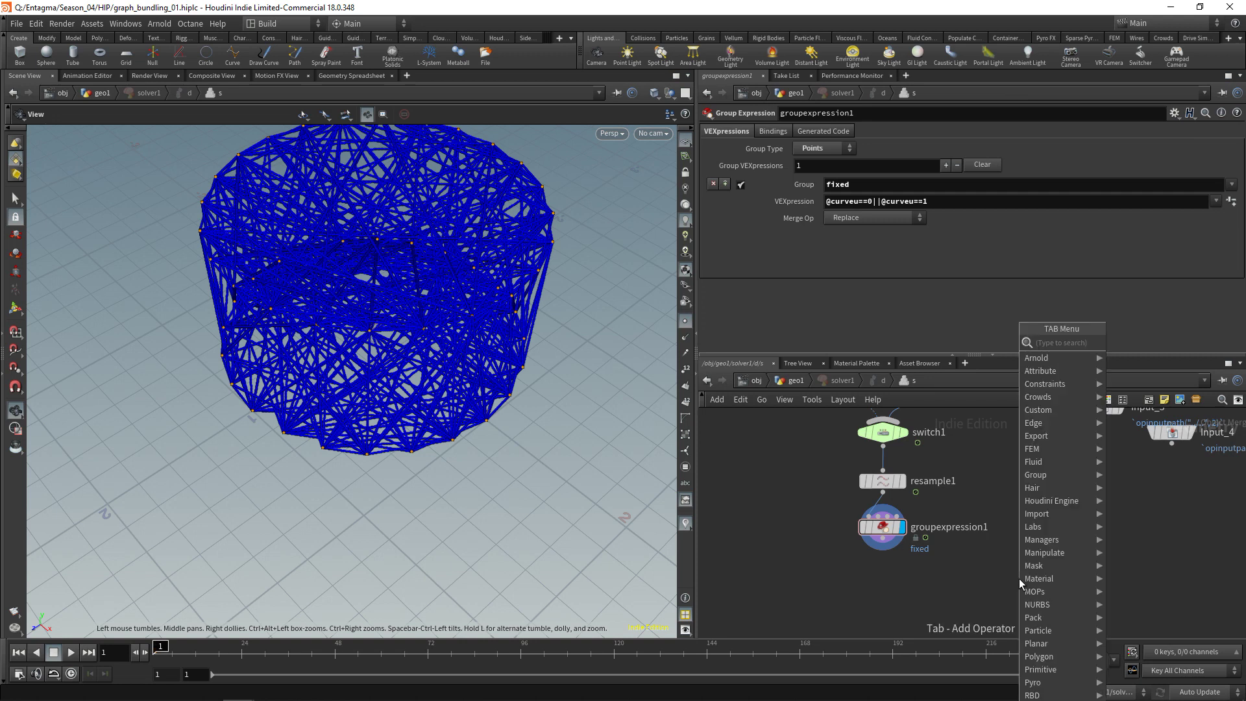
{"action": "type", "text": "raster"}
{"action": "key", "text": "Down"}
{"action": "key", "text": "Down"}
{"action": "key", "text": "Return"}
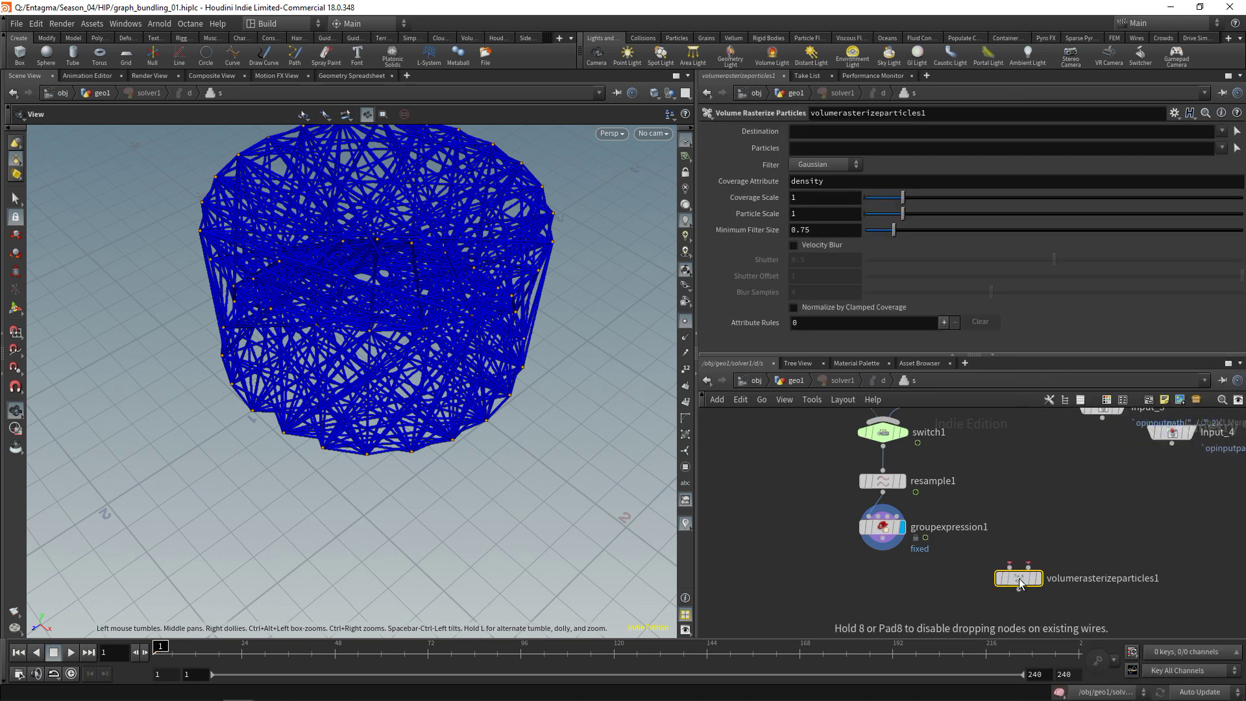
{"action": "left_click", "coordinate": [1019, 582]}
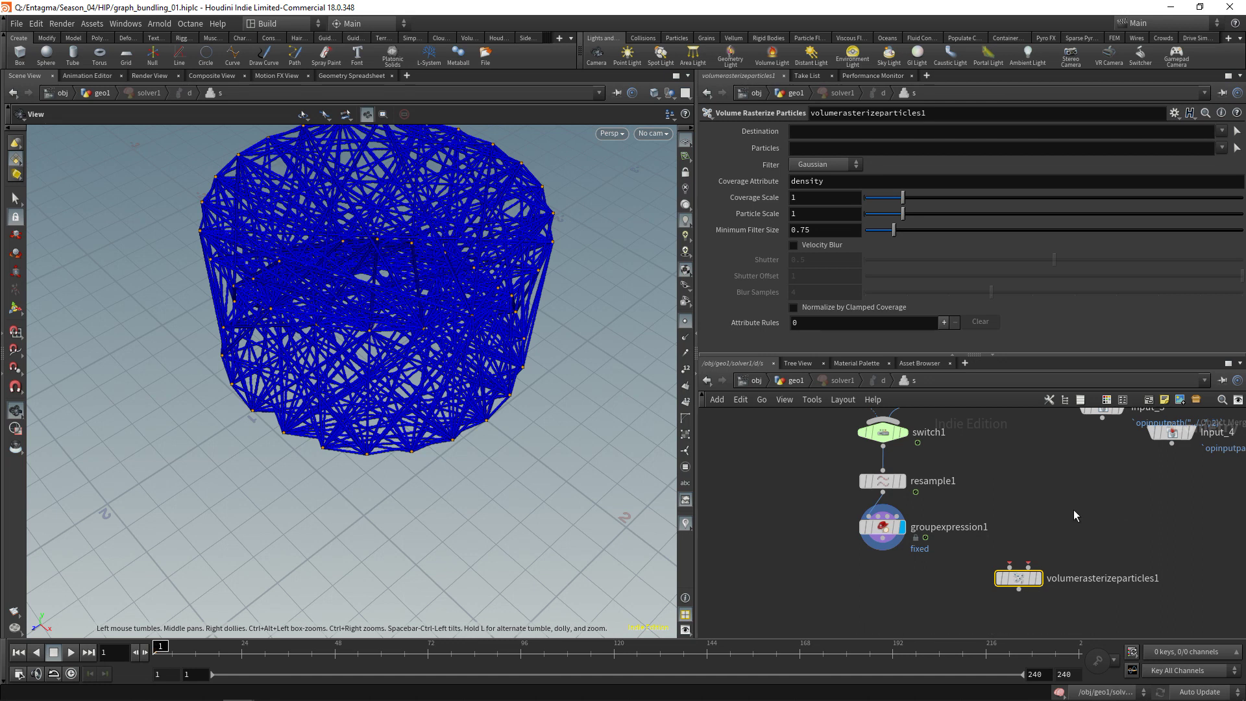
Wire Input_2 as the rasterizer's base volume and groupexpression1 as its particles
{"action": "left_click", "coordinate": [1006, 565]}
{"action": "middle_click_drag", "start_coordinate": [1029, 500], "coordinate": [1019, 541]}
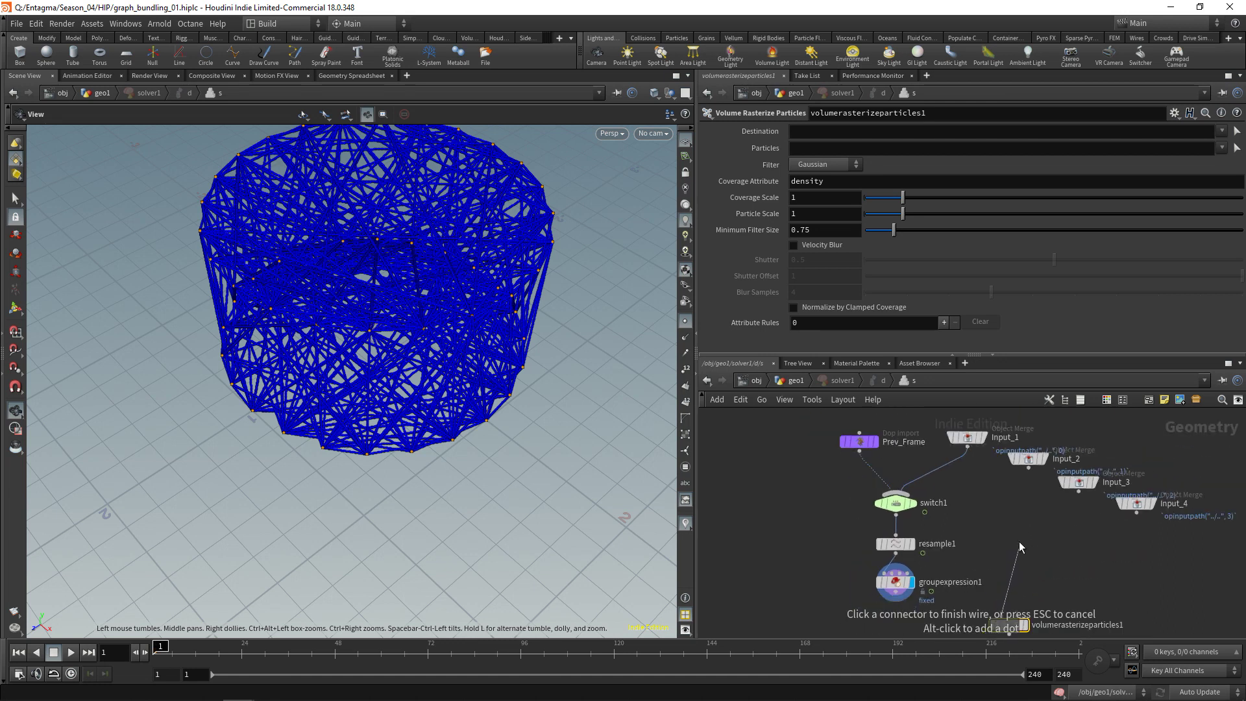
{"action": "left_click", "coordinate": [1024, 474]}
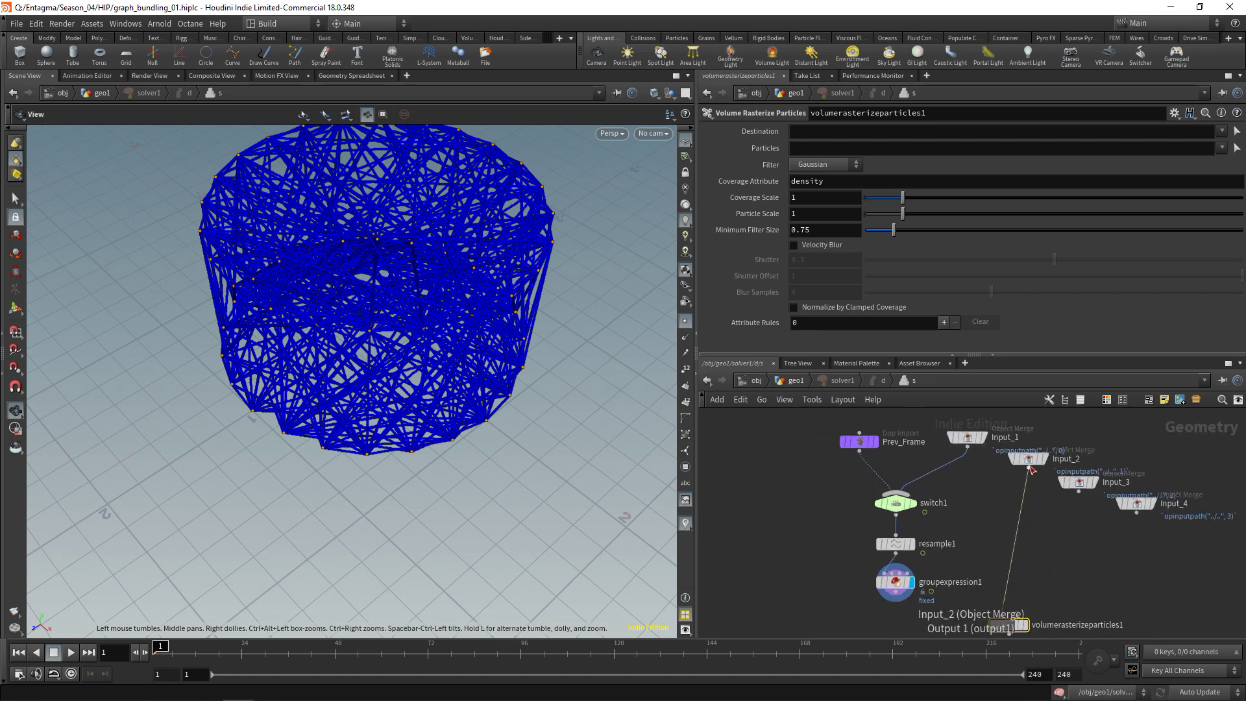
{"action": "middle_click_drag", "start_coordinate": [1004, 640], "coordinate": [1011, 565]}
{"action": "left_click_drag", "start_coordinate": [1010, 565], "coordinate": [1009, 585]}
{"action": "left_click", "coordinate": [903, 527]}
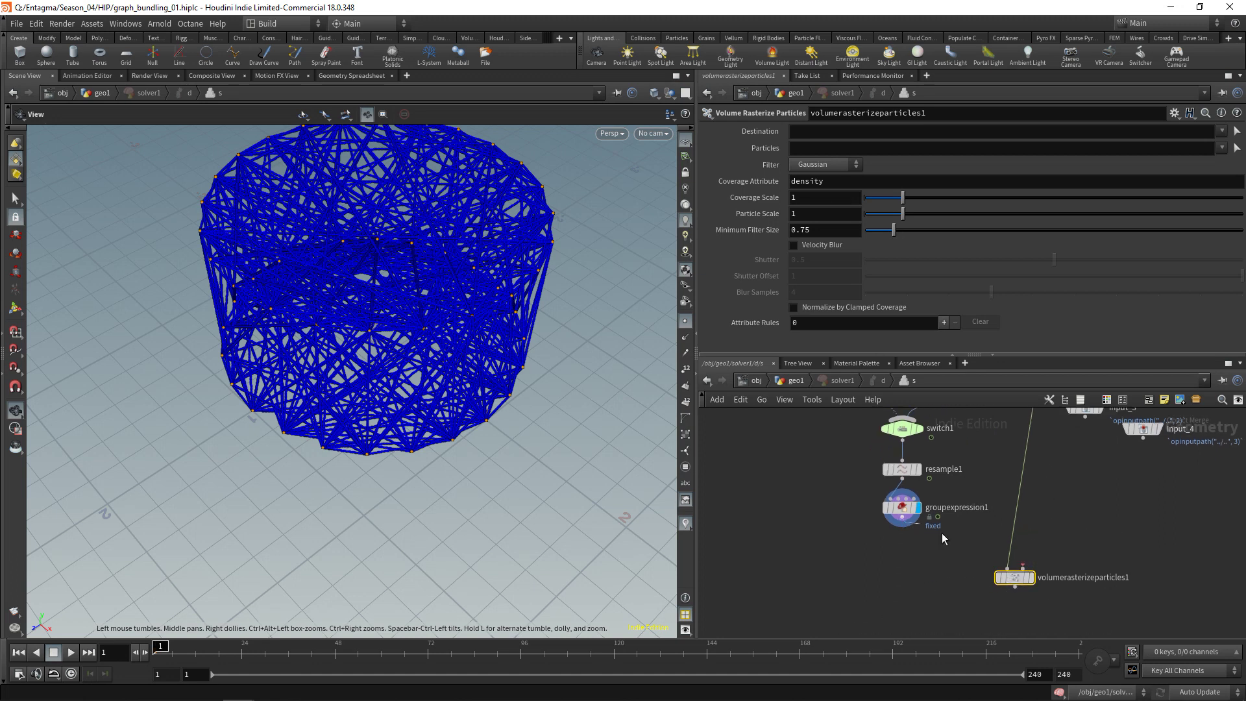
{"action": "left_click", "coordinate": [1024, 566]}
Set Particle Scale to 0.075 and display the rasterized density volume
{"action": "left_click", "coordinate": [821, 212]}
{"action": "type", "text": "0.075"}
{"action": "left_click", "coordinate": [1031, 577]}
{"action": "left_click_drag", "start_coordinate": [249, 300], "coordinate": [292, 357]}
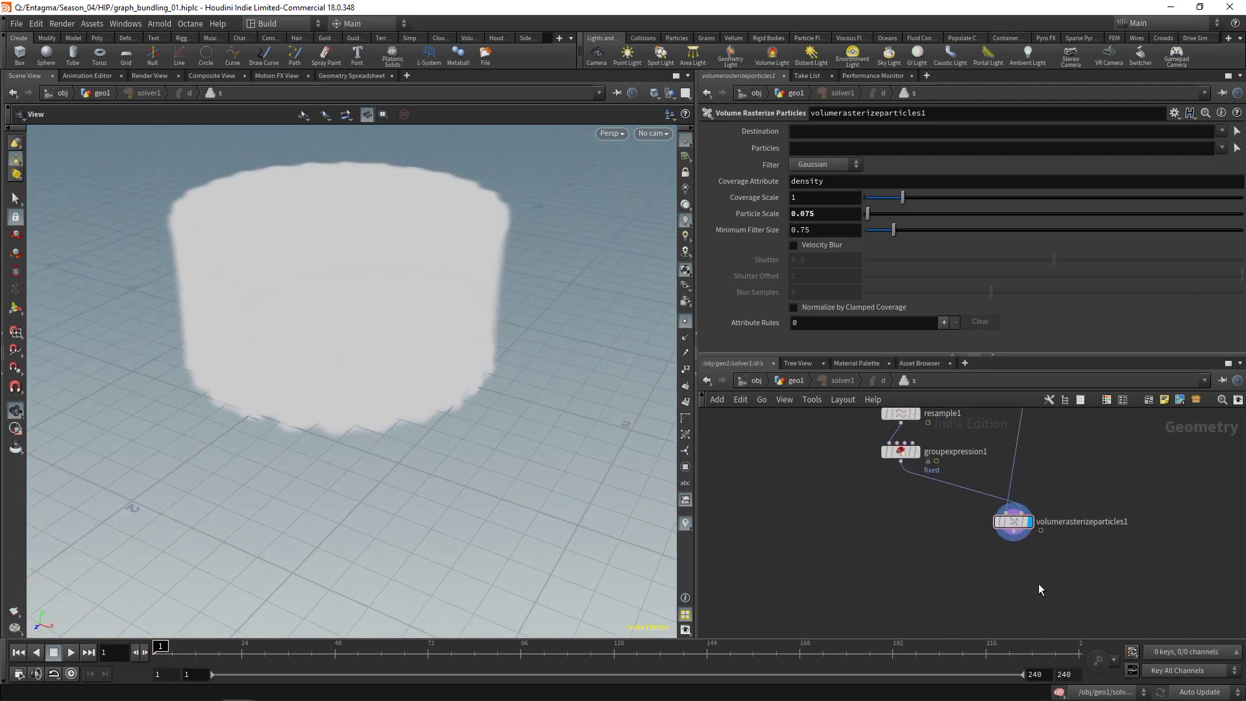
{"action": "key", "text": "Tab"}
{"action": "type", "text": "vol"}
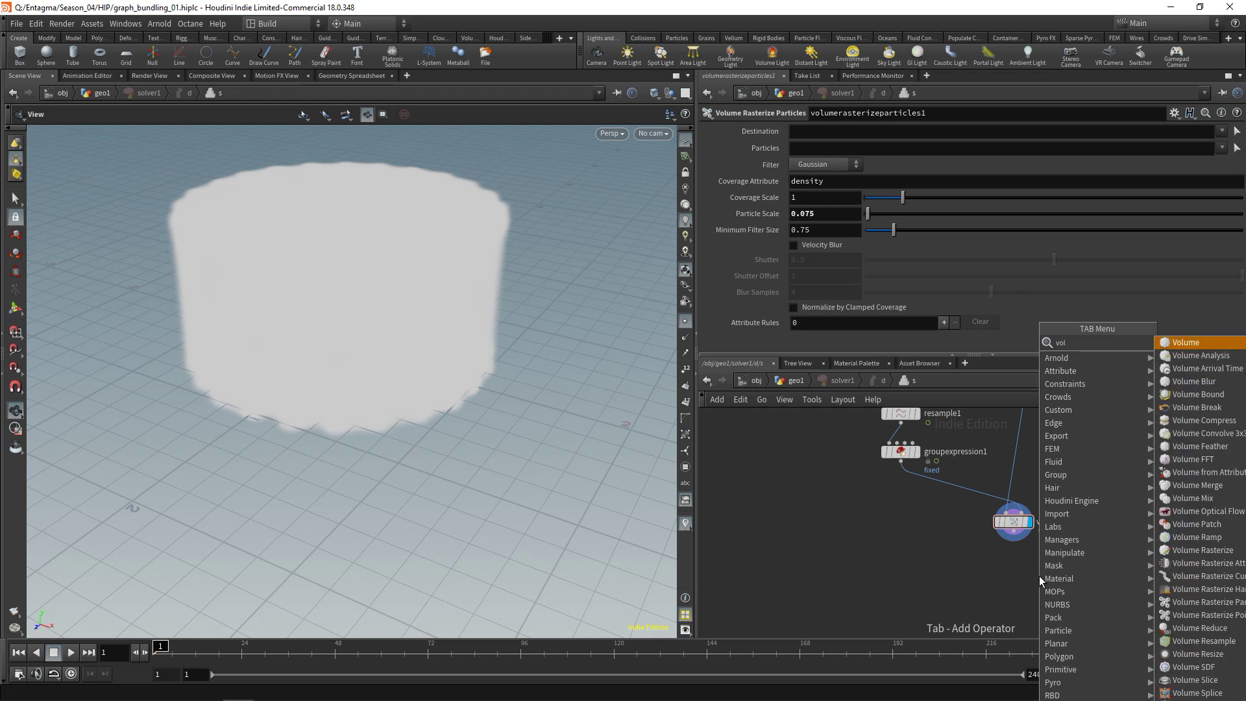
{"action": "type", "text": " sli"}
{"action": "key", "text": "Return"}
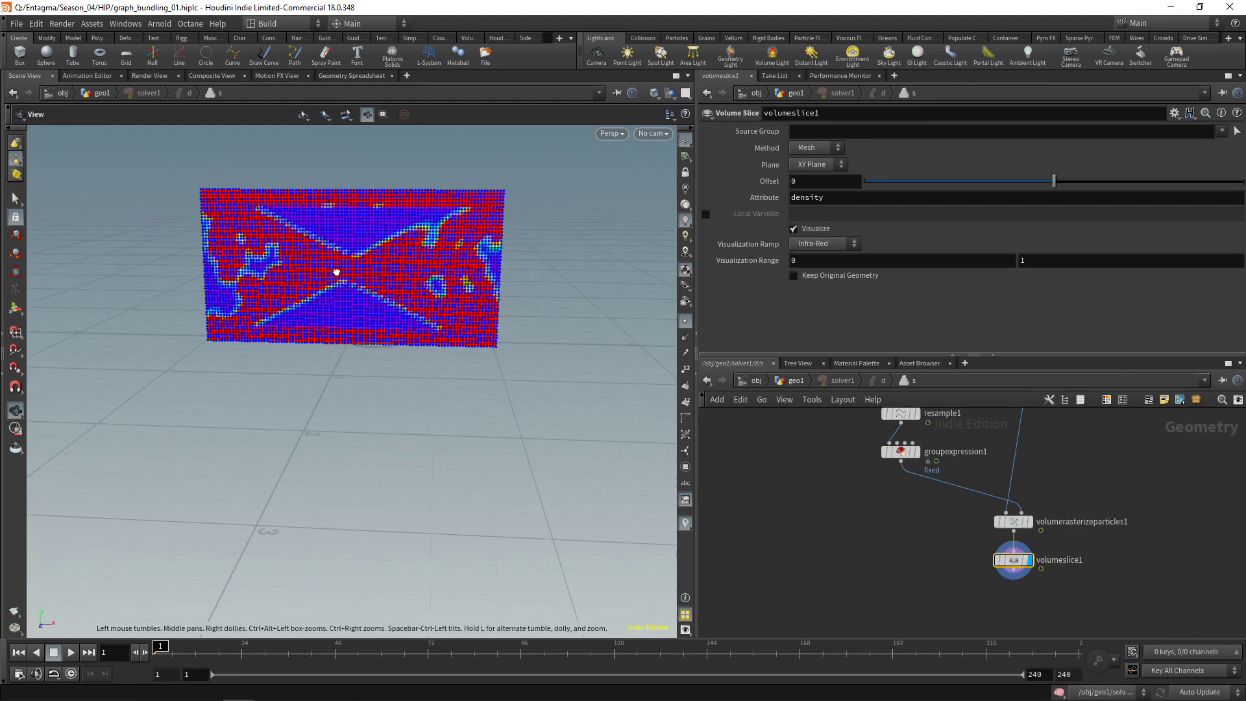
{"action": "left_click", "coordinate": [1129, 260]}
{"action": "type", "text": "100"}
{"action": "key", "text": "Return"}
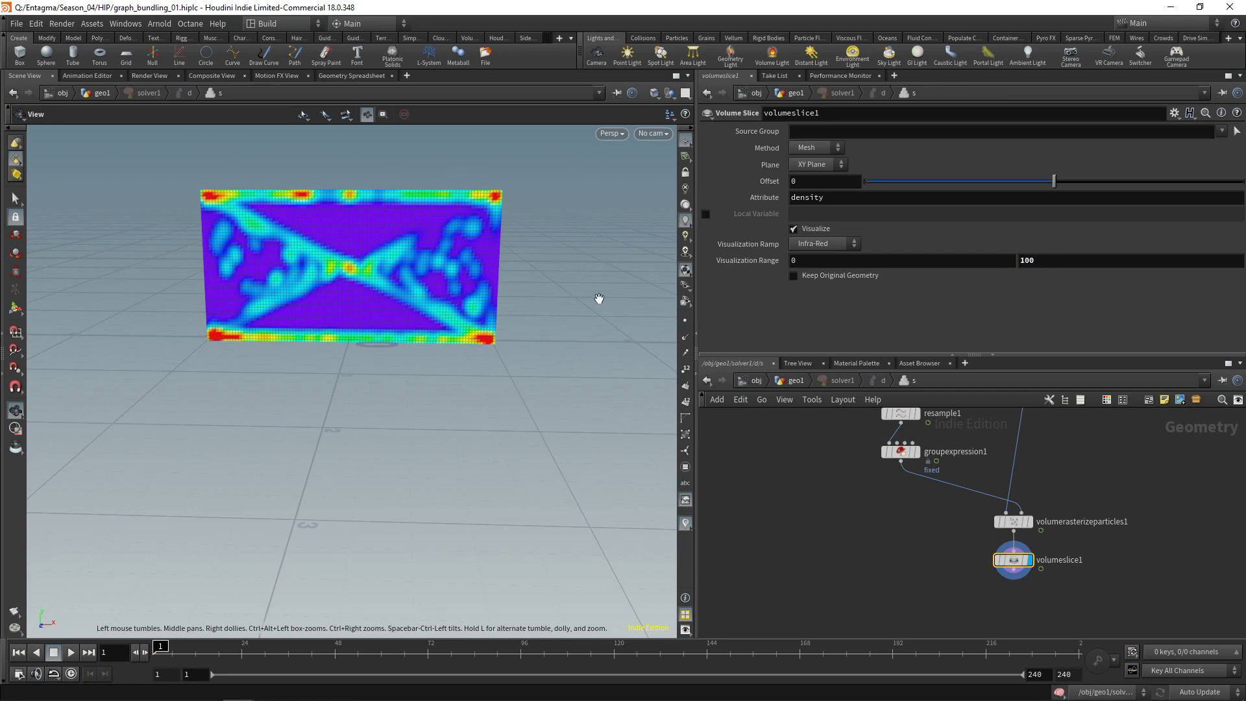
{"action": "key", "text": "Delete"}
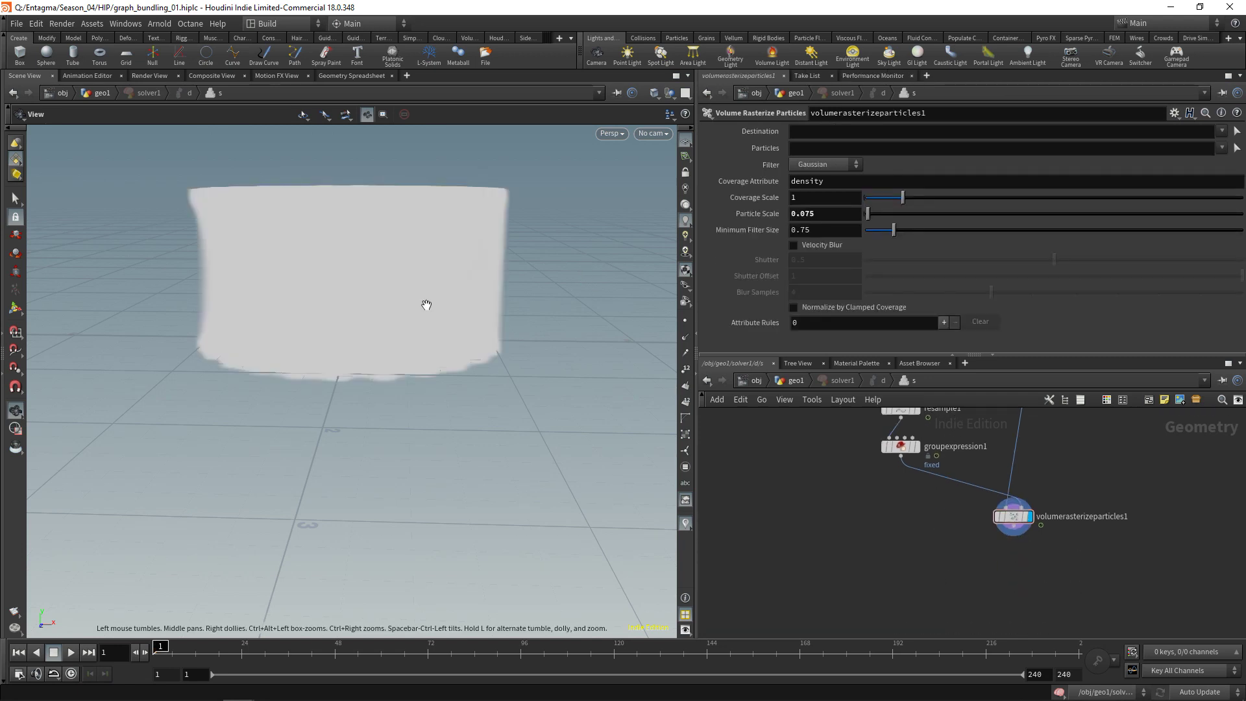
Add a Volume Blur under the rasterizer using voxel radius 2 over 4 passes
{"action": "key", "text": "Tab"}
{"action": "type", "text": "v"}
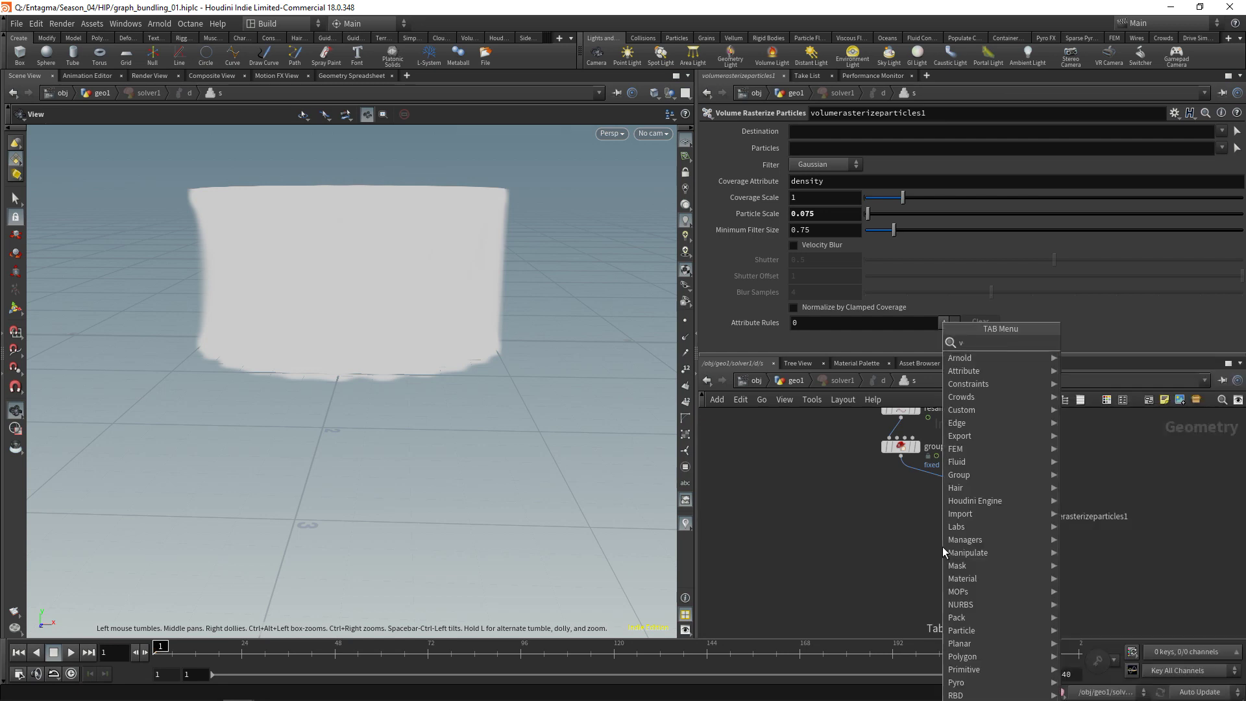
{"action": "type", "text": "olu blur"}
{"action": "key", "text": "Return"}
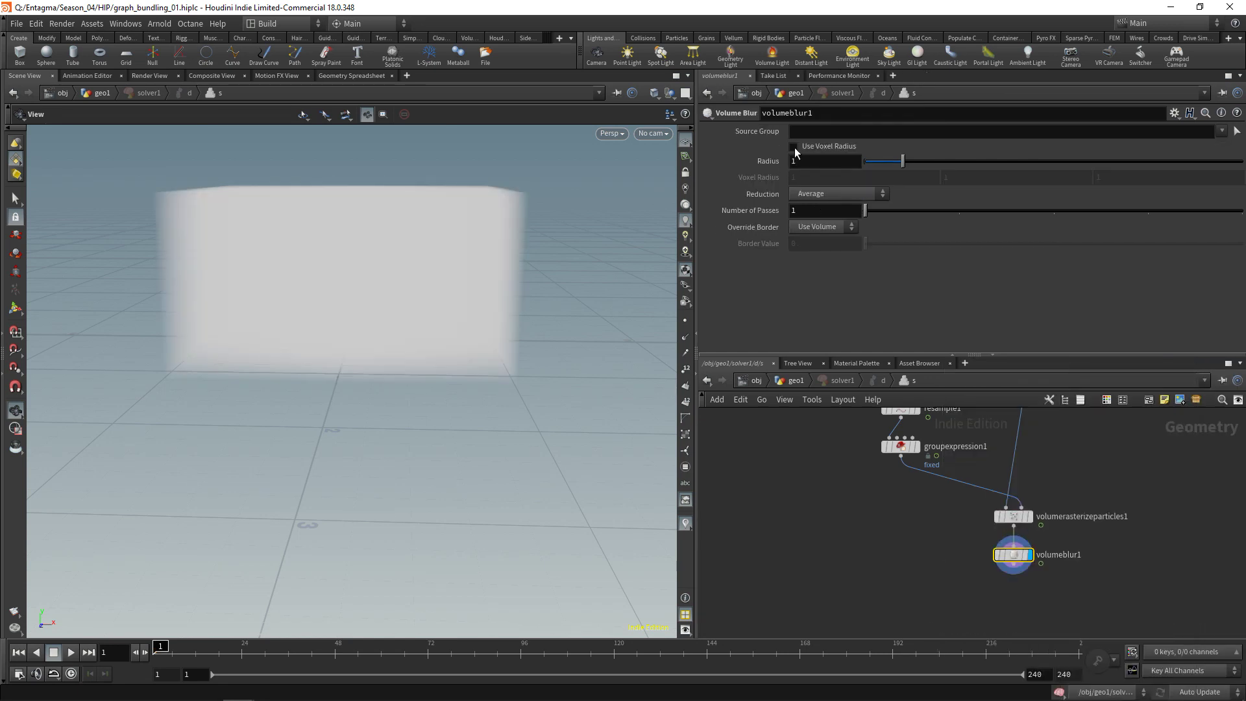
{"action": "left_click", "coordinate": [794, 147]}
{"action": "double_click", "coordinate": [816, 175]}
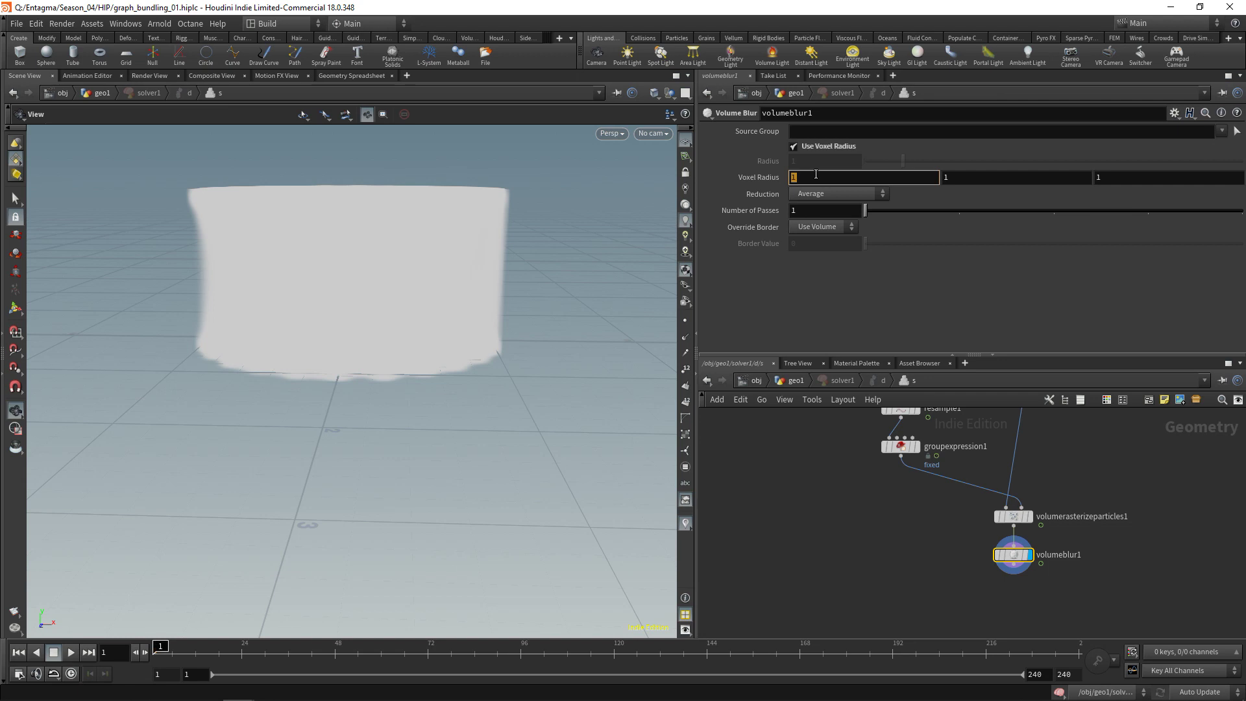
{"action": "type", "text": "2"}
{"action": "key", "text": "Return"}
{"action": "double_click", "coordinate": [805, 209]}
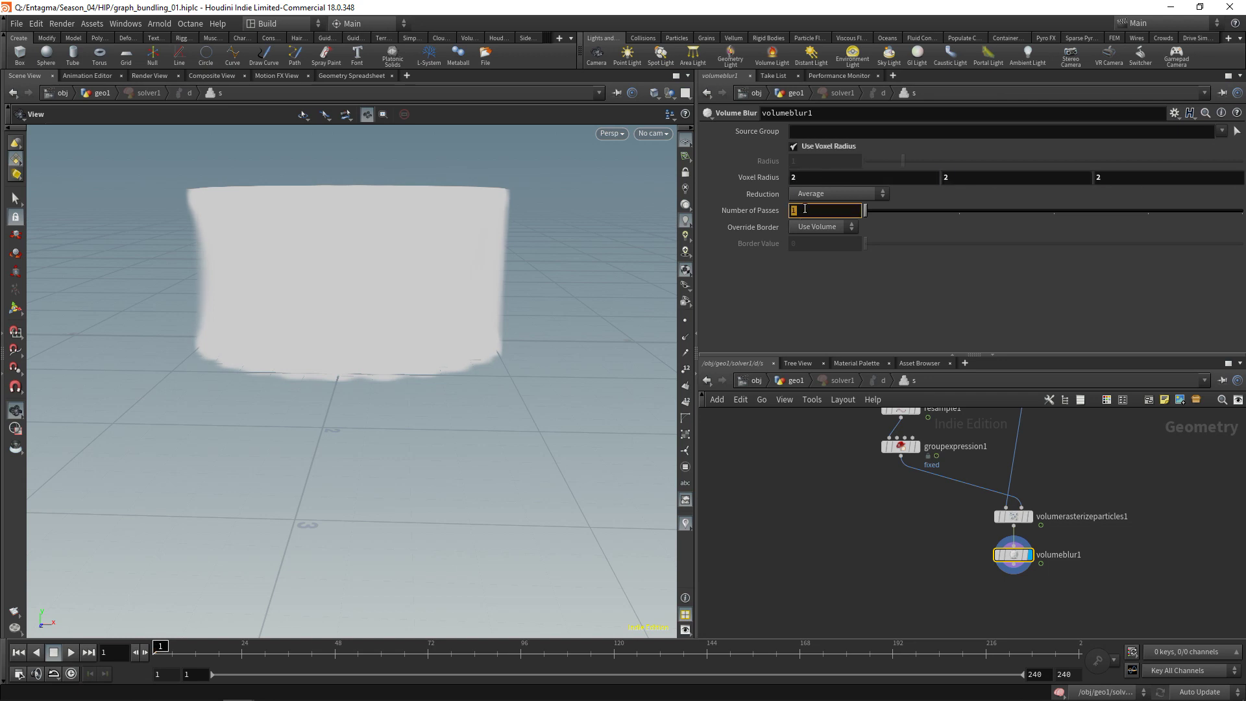
{"action": "type", "text": "4"}
{"action": "key", "text": "Return"}
Preview the blur with a Volume Slice at visualization max 10, then delete the slice
{"action": "key", "text": "Tab"}
{"action": "type", "text": "vols"}
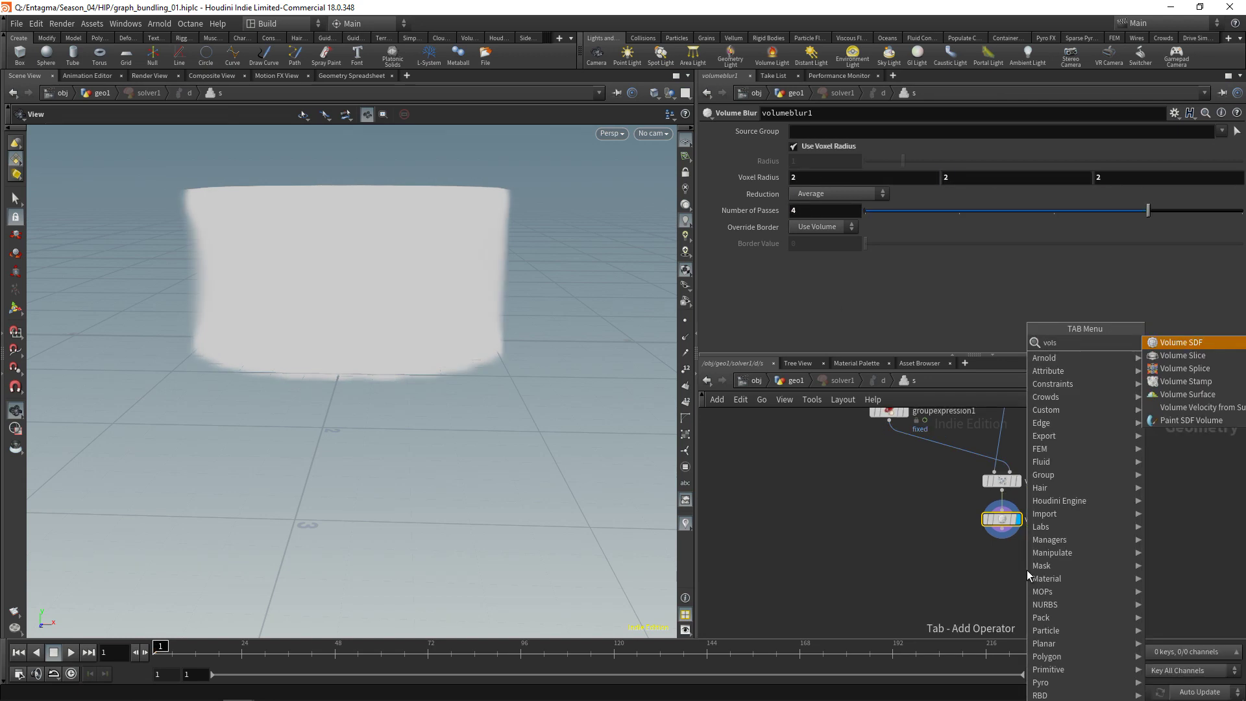
{"action": "key", "text": "Down"}
{"action": "key", "text": "Return"}
{"action": "double_click", "coordinate": [1032, 260]}
{"action": "type", "text": "10"}
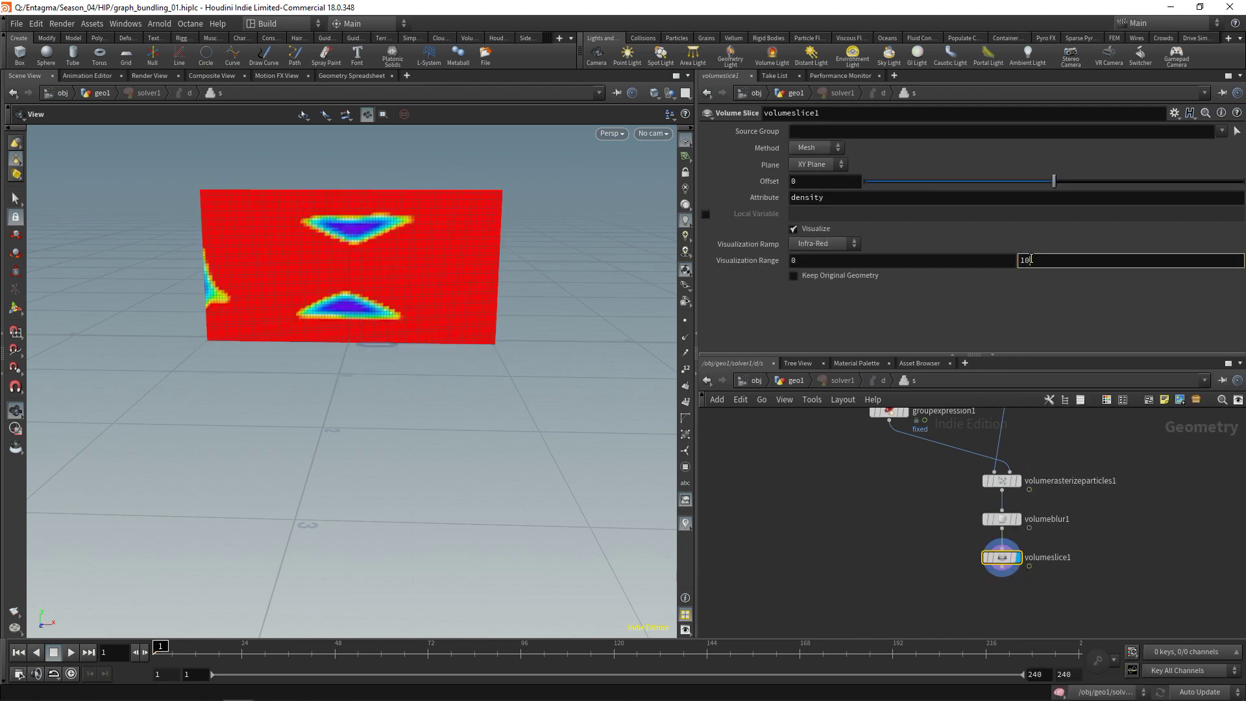
{"action": "key", "text": "Return"}
{"action": "mouse_move", "coordinate": [985, 522]}
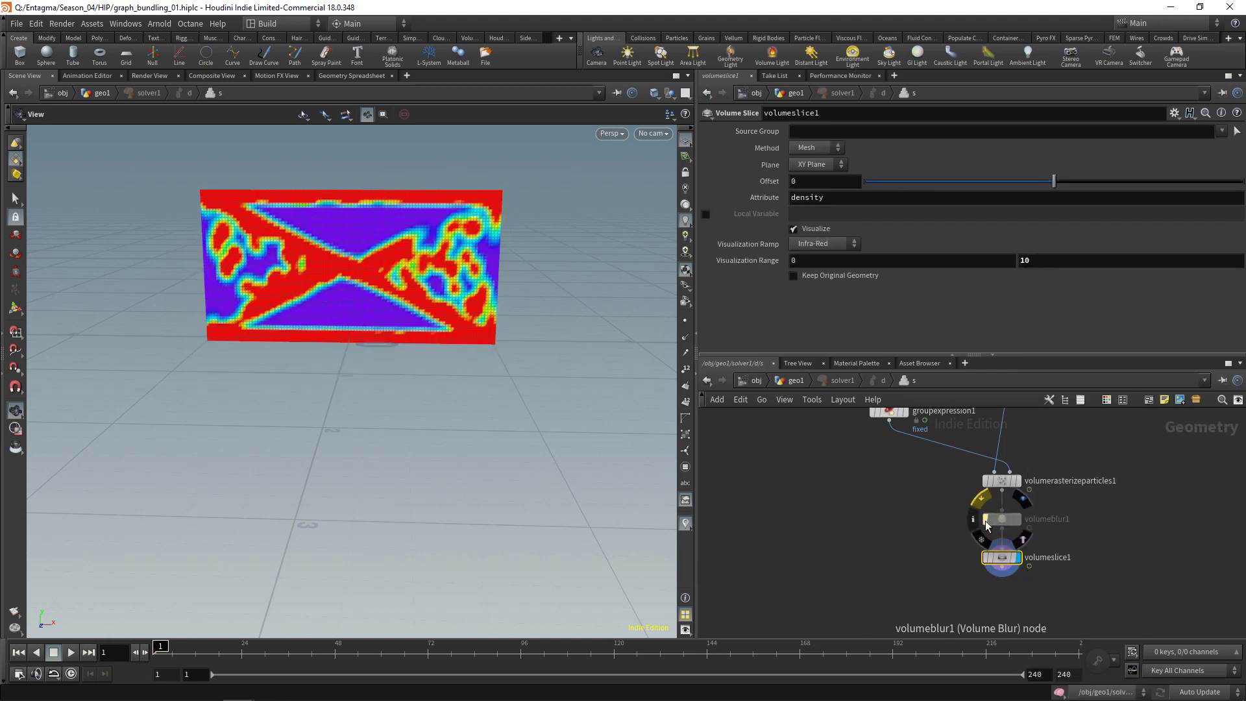
{"action": "key", "text": "Delete"}
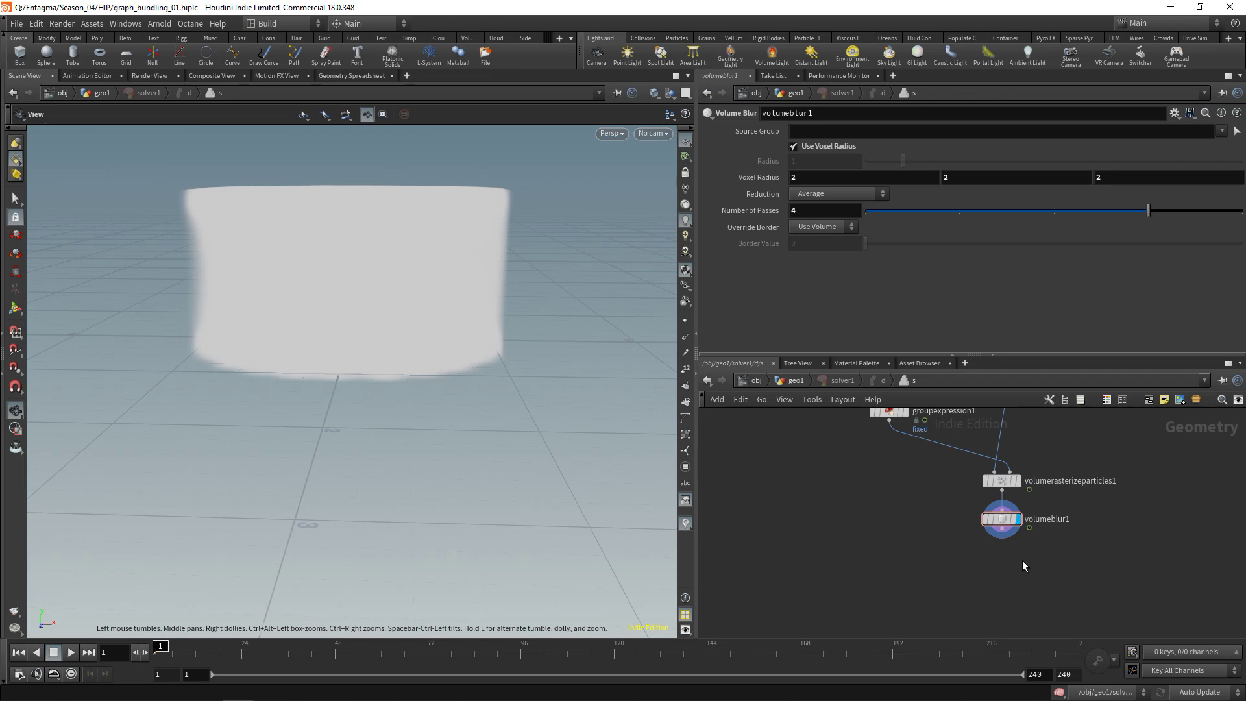
Add a Volume Analysis node below volumeblur1 with Analysis set to Gradient
{"action": "key", "text": "Tab"}
{"action": "type", "text": "vola"}
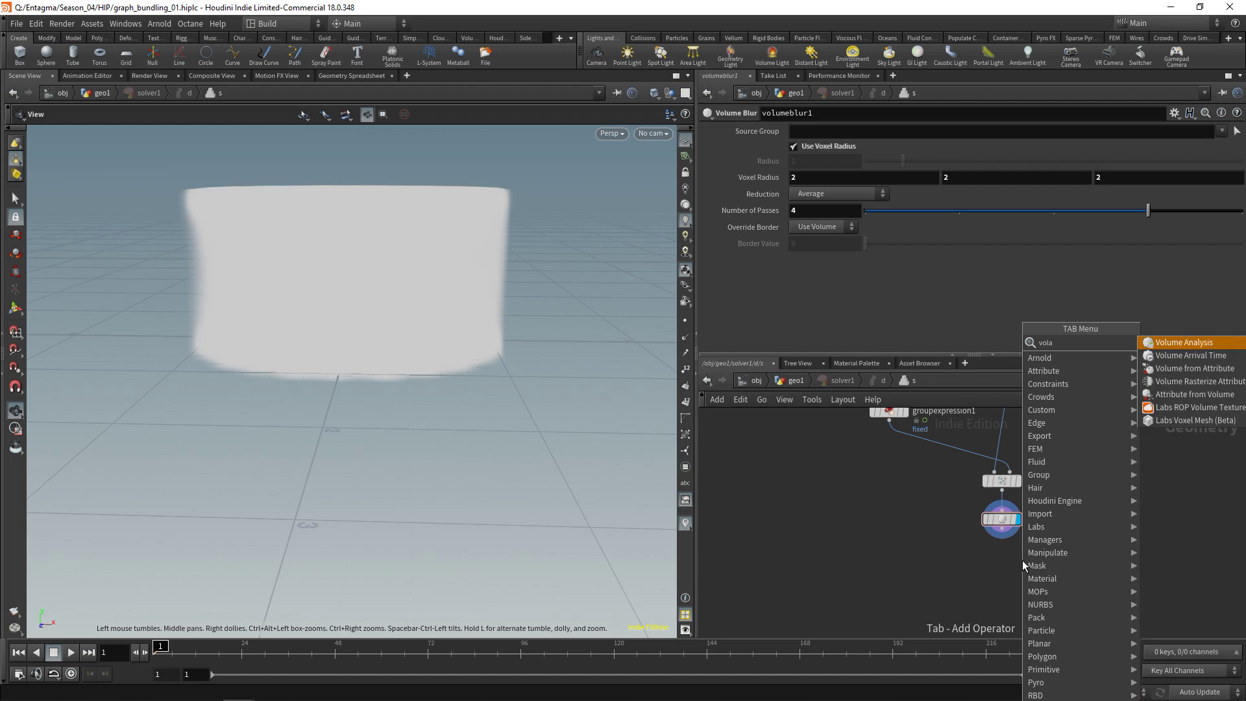
{"action": "key", "text": "Return"}
{"action": "left_click", "coordinate": [825, 147]}
{"action": "left_click", "coordinate": [832, 174]}
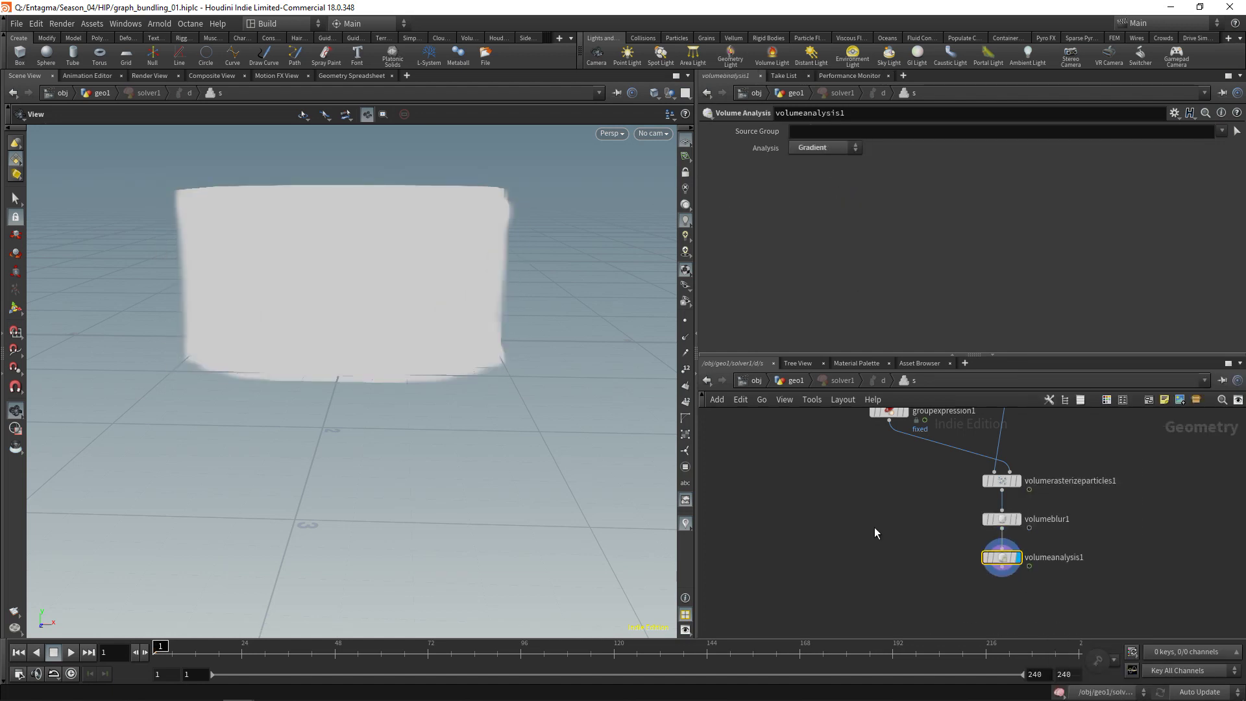
{"action": "scroll", "coordinate": [1002, 558], "scroll_direction": "down", "scroll_amount": 3}
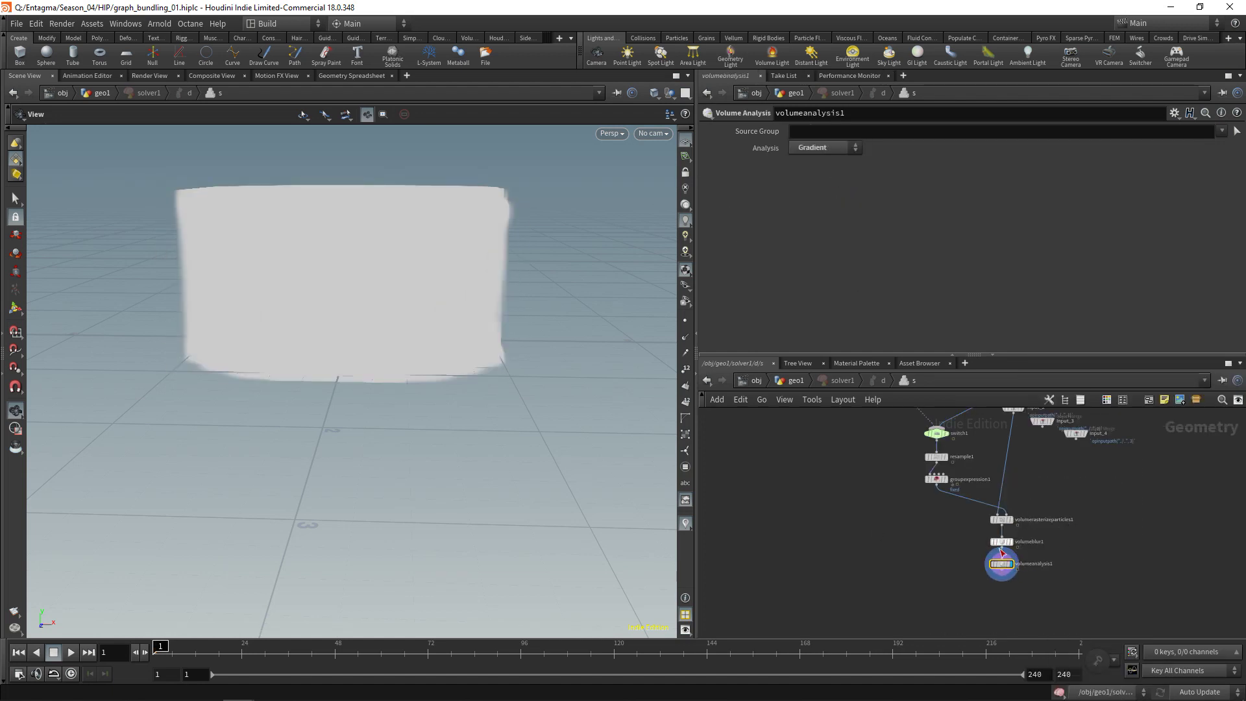
{"action": "mouse_move", "coordinate": [1023, 578]}
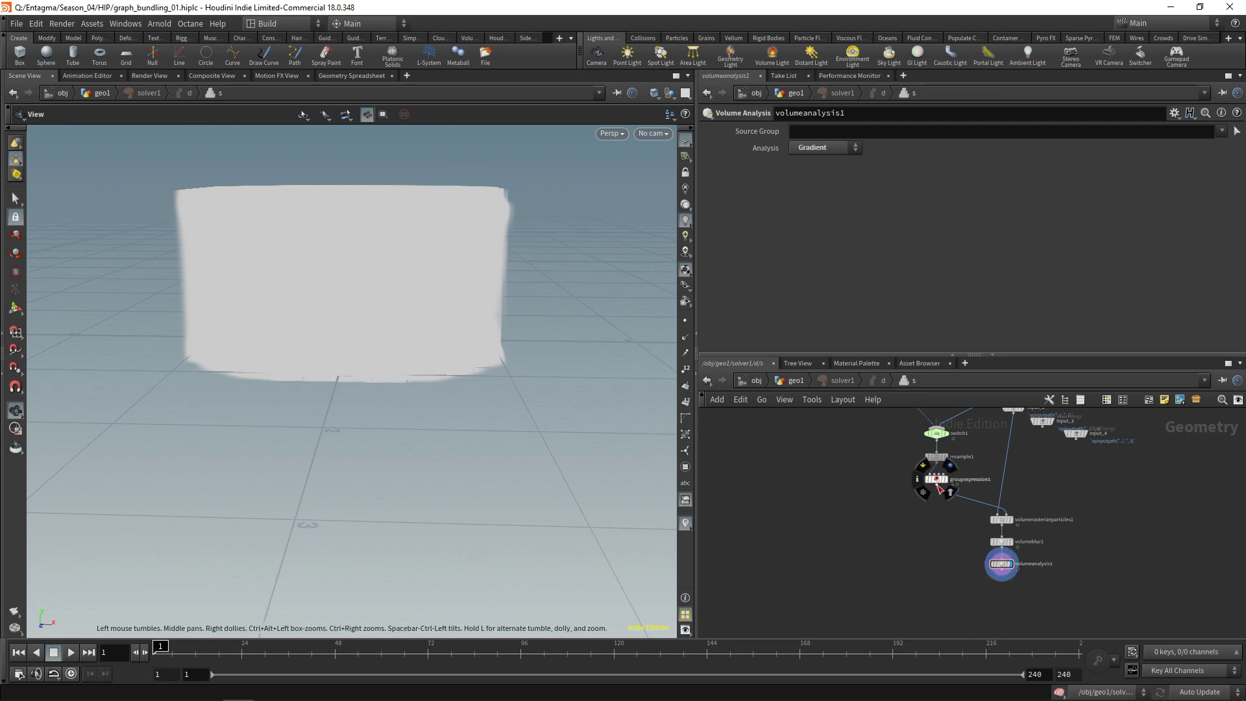
Add a Point Wrangle fed by groupexpression1 and volumeanalysis1
{"action": "key", "text": "Tab"}
{"action": "type", "text": "pointwr"}
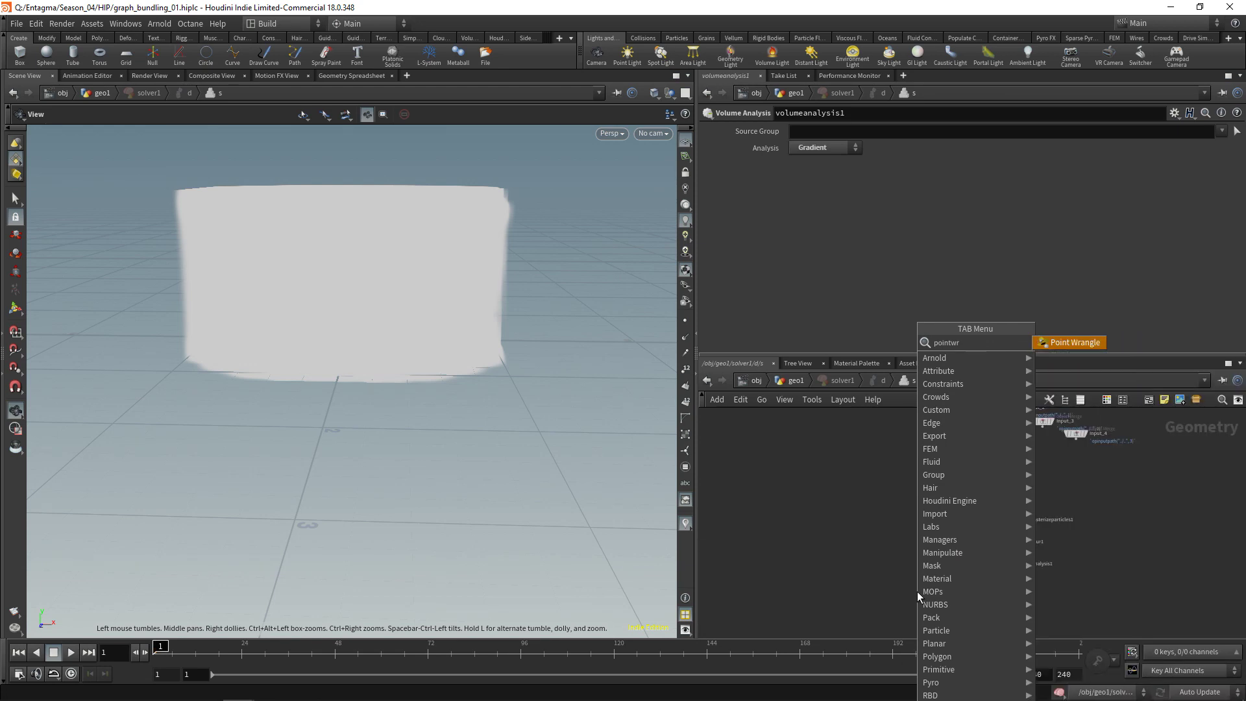
{"action": "key", "text": "Return"}
{"action": "left_click", "coordinate": [934, 577]}
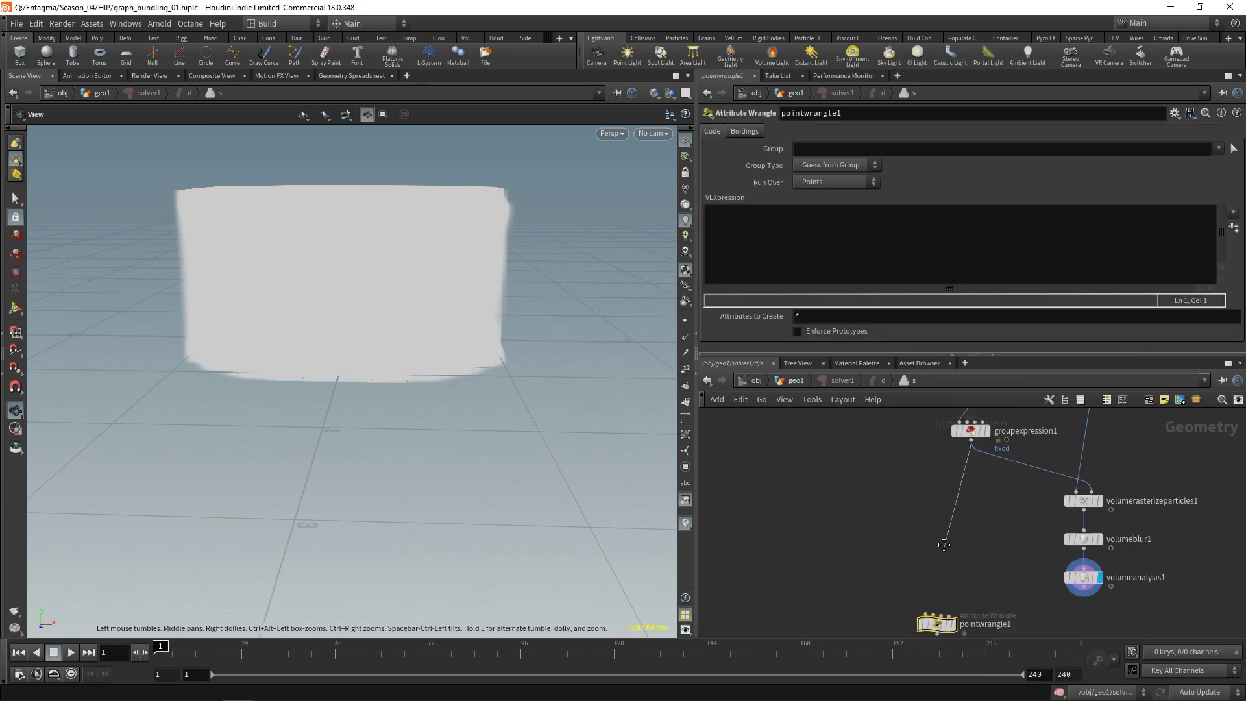
{"action": "left_click", "coordinate": [926, 566]}
{"action": "left_click", "coordinate": [937, 566]}
{"action": "left_click", "coordinate": [1082, 543]}
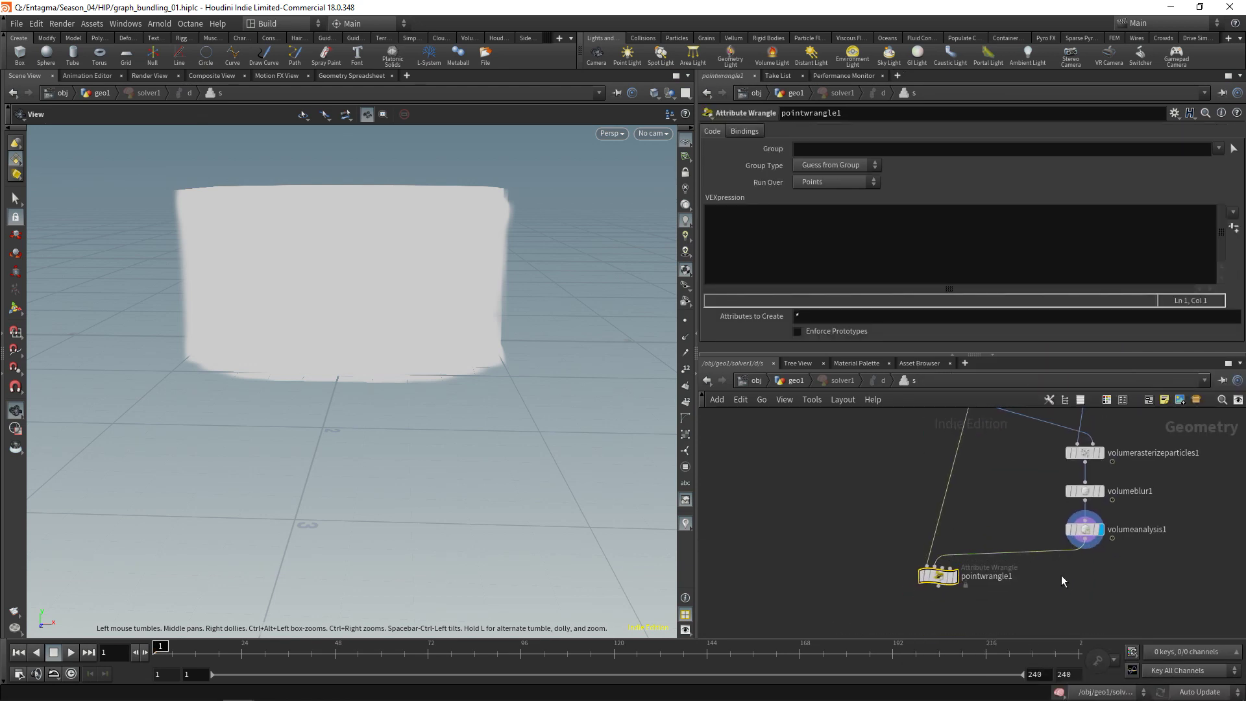
{"action": "scroll", "coordinate": [1061, 575], "scroll_direction": "down", "scroll_amount": 3}
{"action": "left_click_drag", "start_coordinate": [998, 581], "coordinate": [1017, 589]}
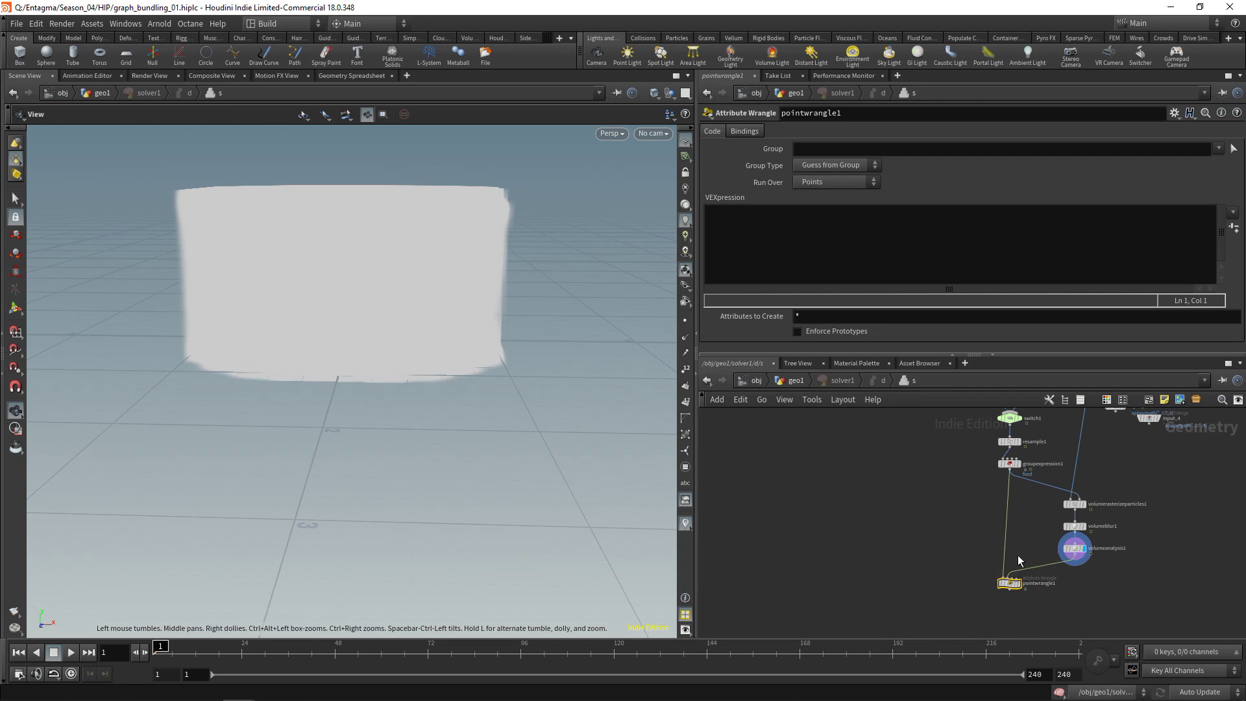
Restrict the wrangle to the !fixed group, display it, and save the scene
{"action": "left_click", "coordinate": [1218, 148]}
{"action": "left_click", "coordinate": [1225, 175]}
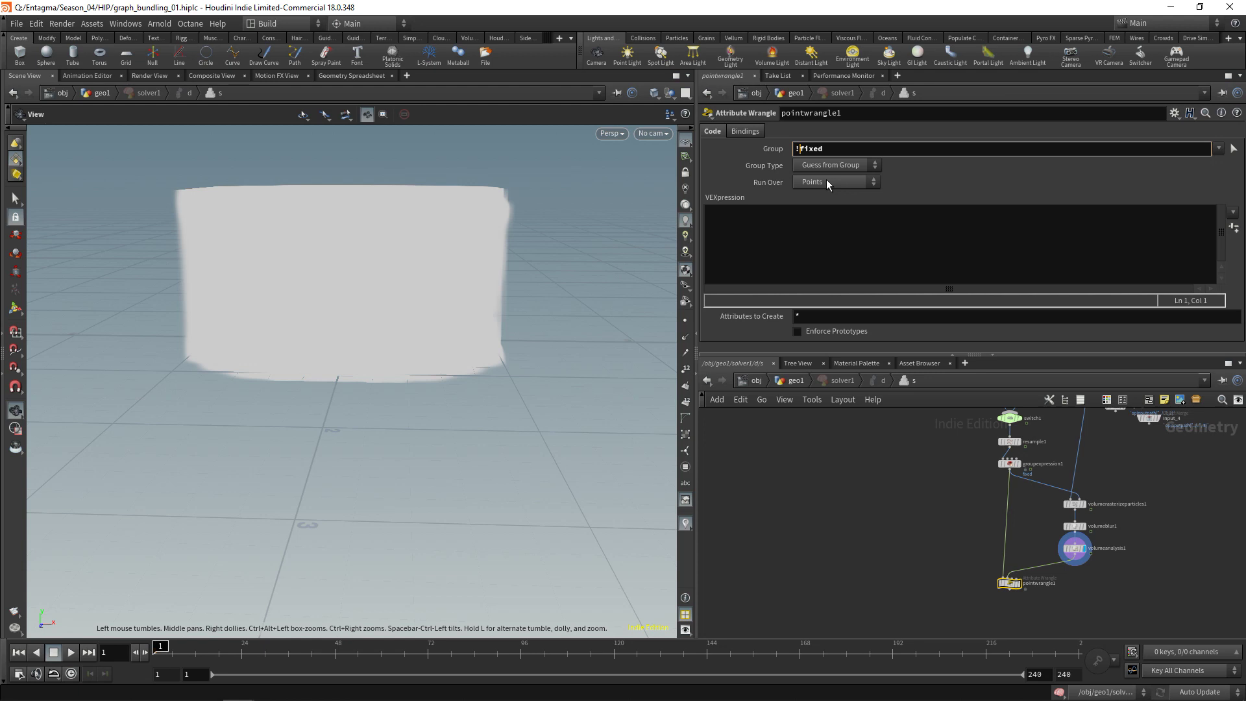
{"action": "left_click_drag", "start_coordinate": [925, 543], "coordinate": [1022, 613]}
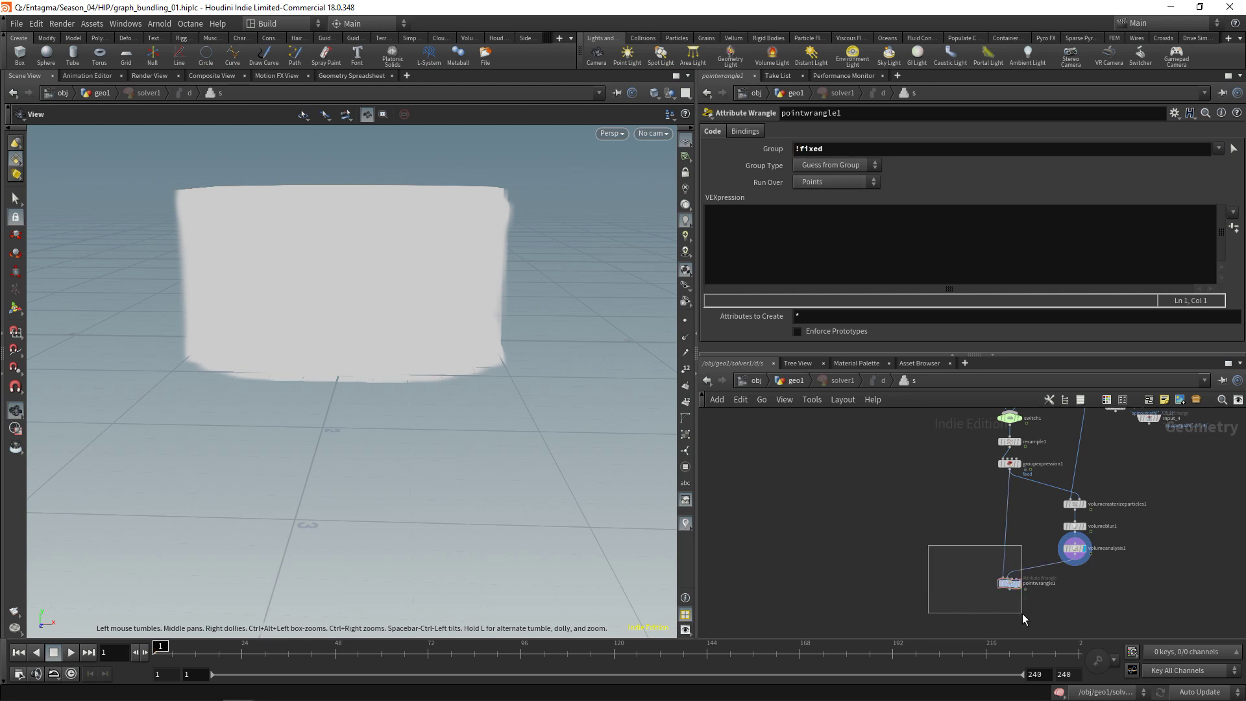
{"action": "scroll", "coordinate": [1018, 605], "scroll_direction": "up", "scroll_amount": 3}
{"action": "key", "text": "r"}
{"action": "key", "text": "ctrl+s"}
{"action": "left_click", "coordinate": [726, 237]}
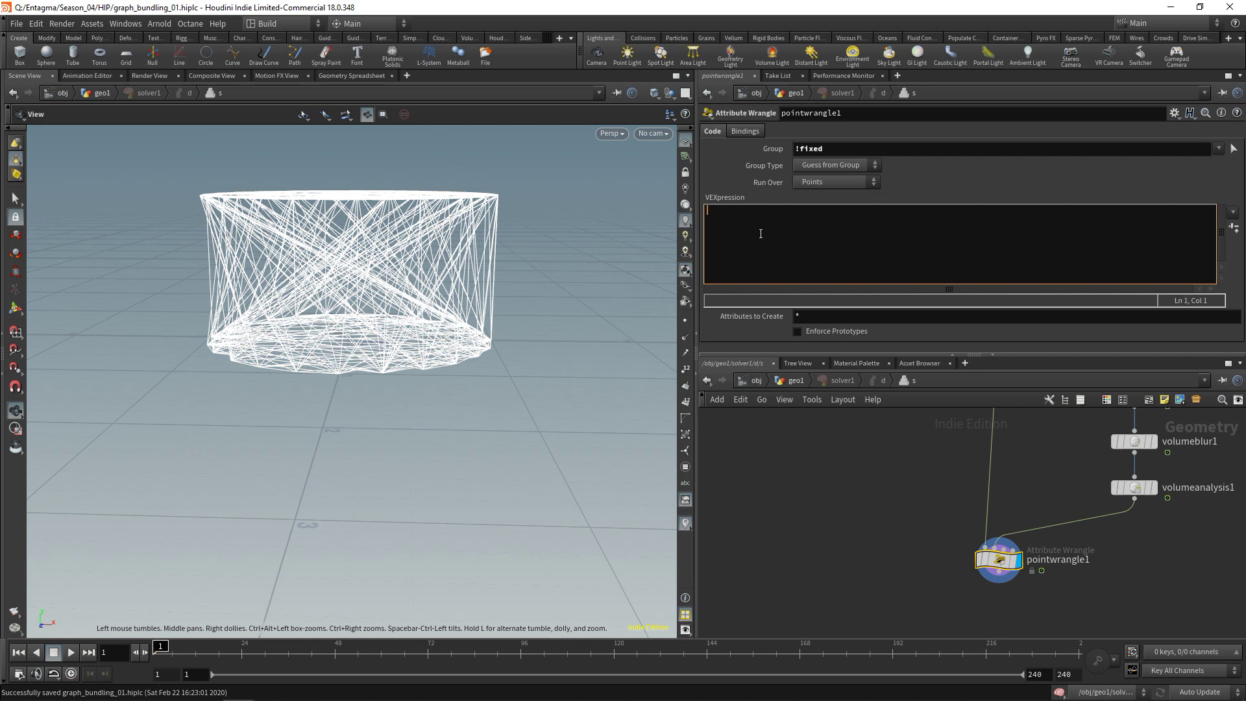
Write vector grad = volumesamplev(1, "density", v@P); checking the volumesamplev help page
{"action": "type", "text": "vector grad"}
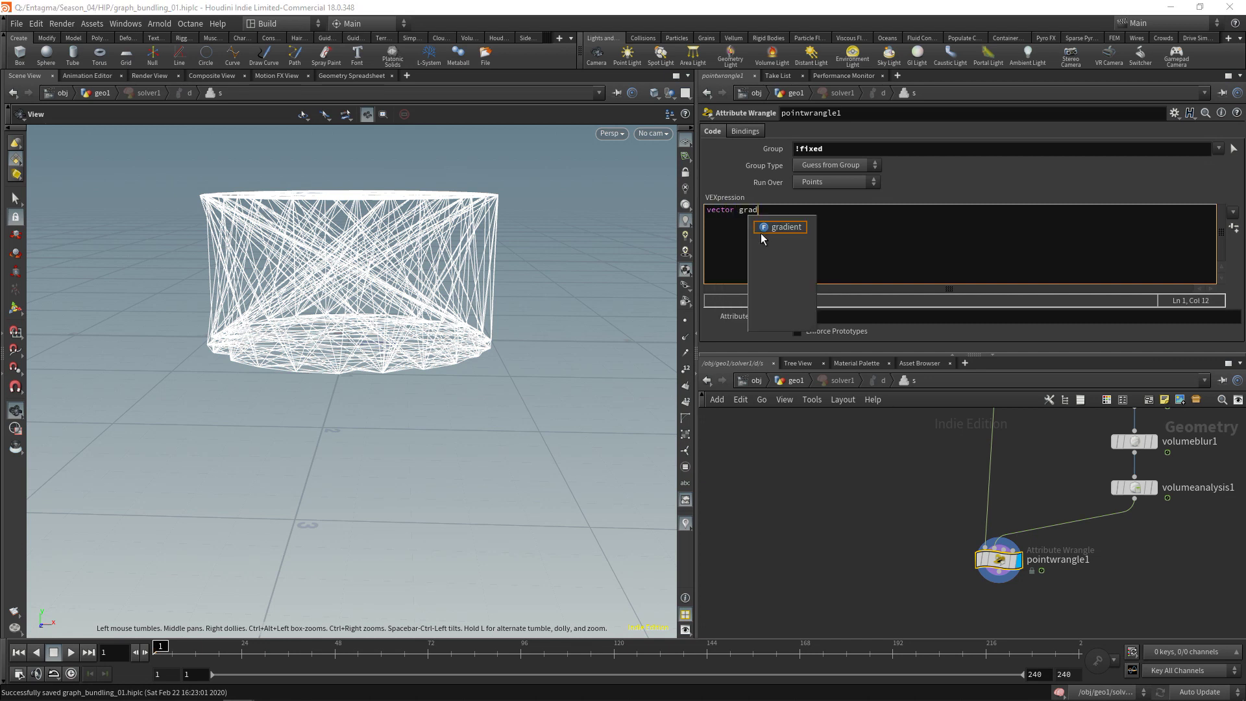
{"action": "type", "text": " = "}
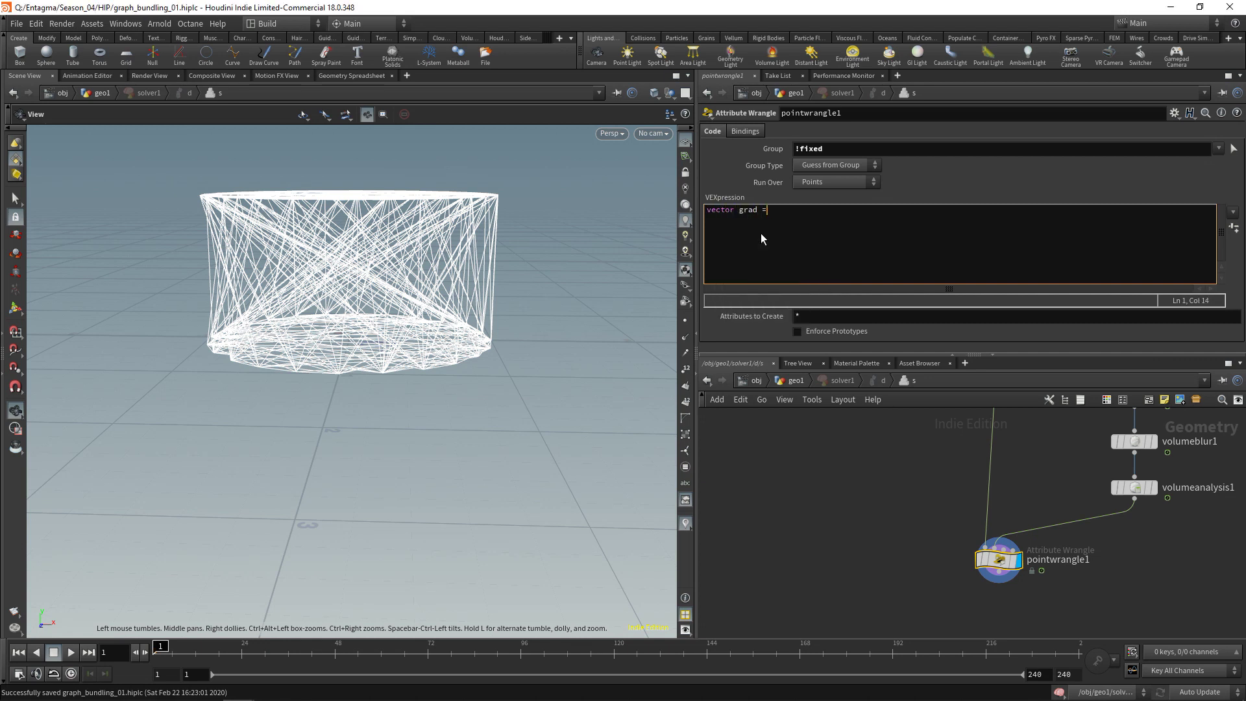
{"action": "type", "text": "volumes"}
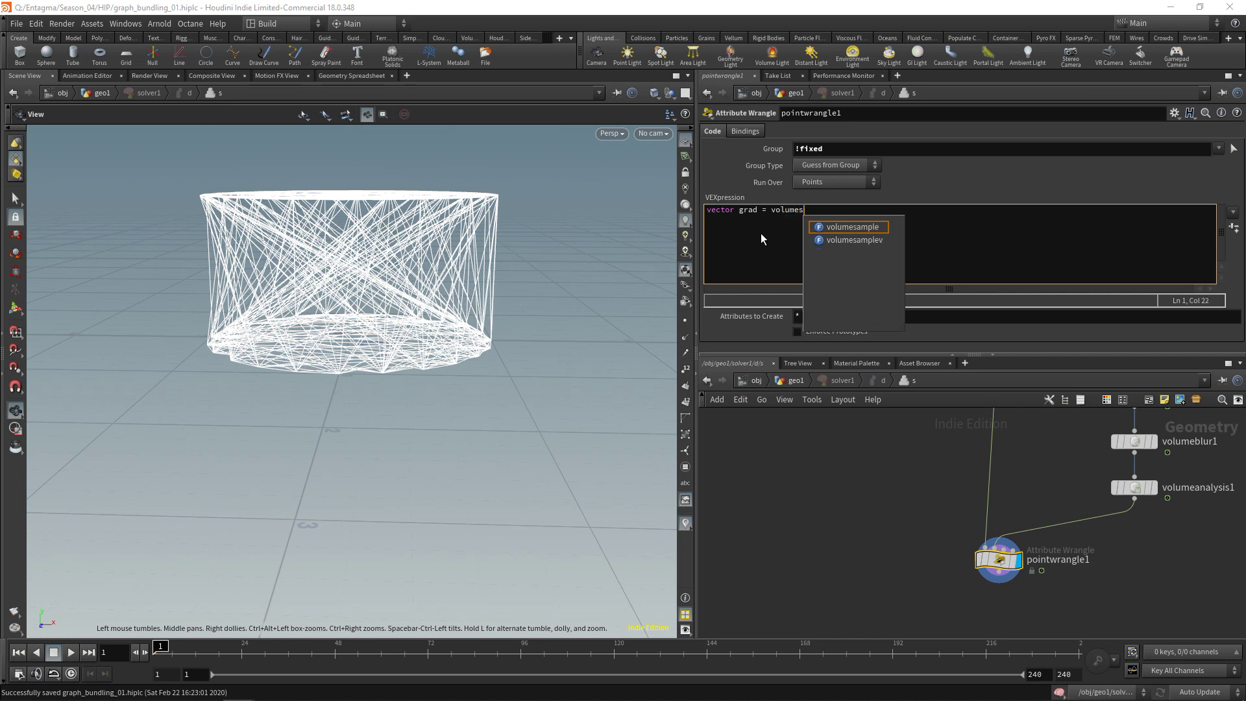
{"action": "key", "text": "Down"}
{"action": "key", "text": "Return"}
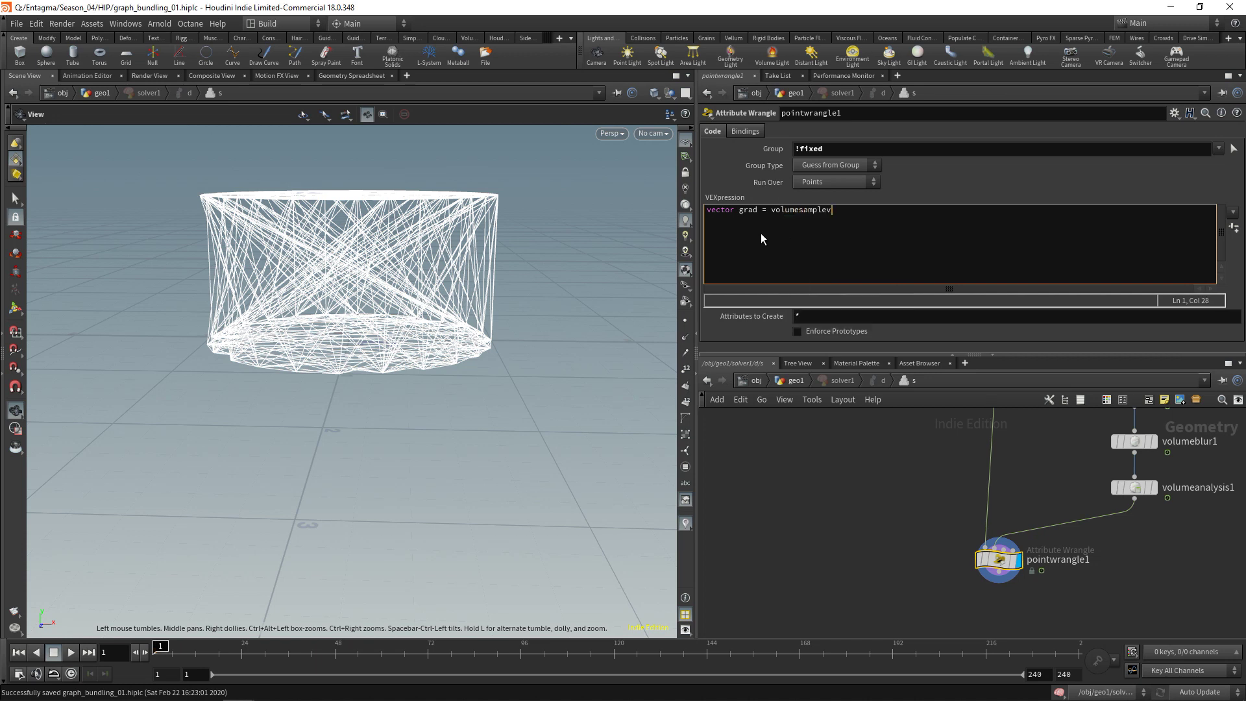
{"action": "type", "text": "();"}
{"action": "key", "text": "F1"}
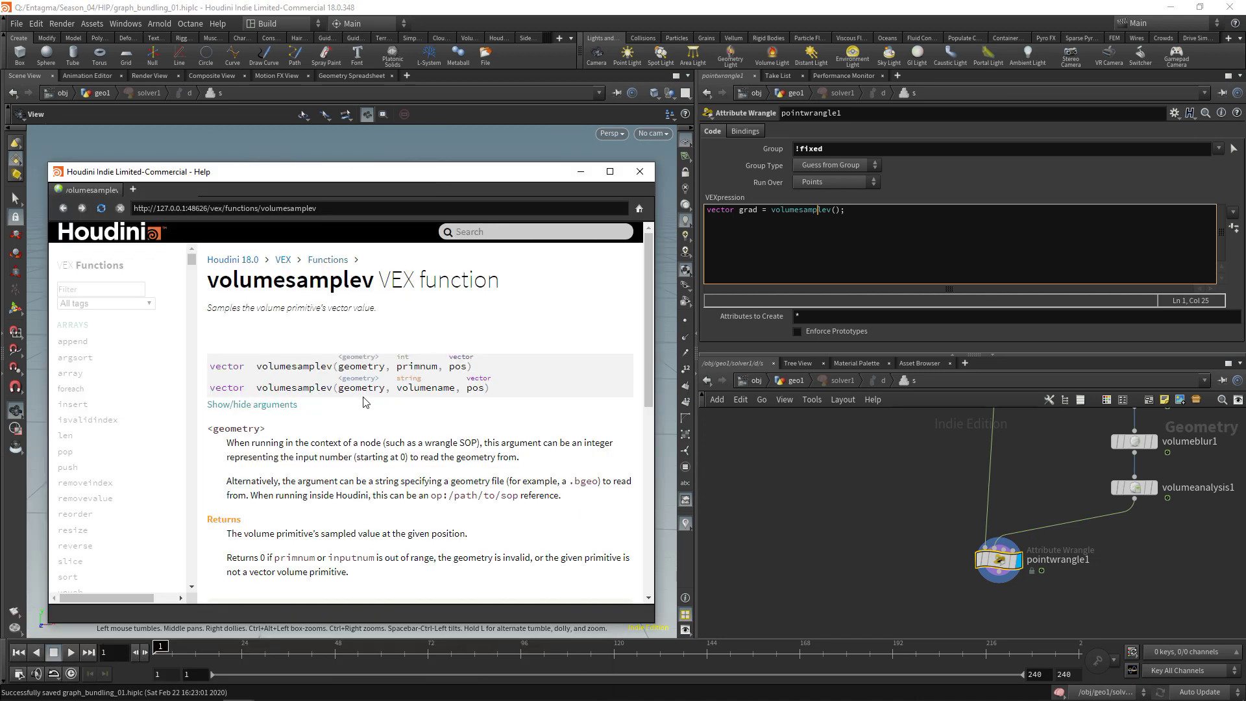
{"action": "mouse_move", "coordinate": [996, 555]}
{"action": "left_click", "coordinate": [837, 210]}
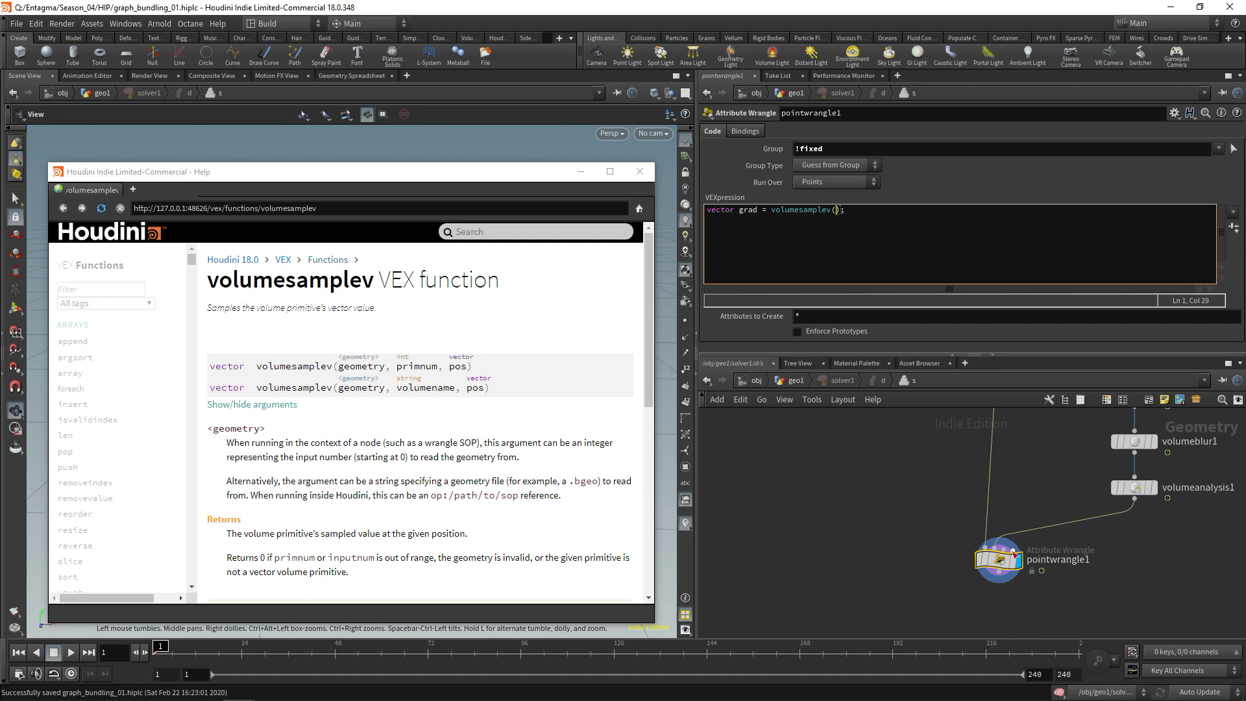
{"action": "type", "text": "1, \"density\", v@P"}
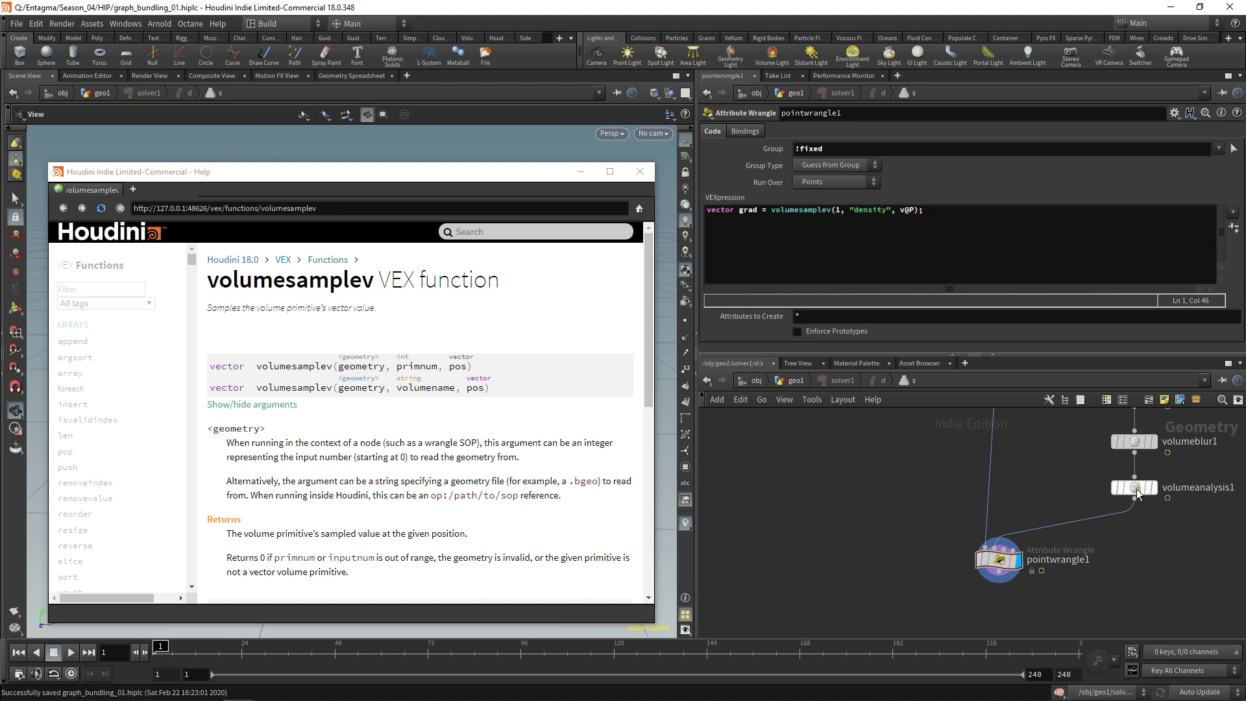
{"action": "middle_click", "coordinate": [1136, 493]}
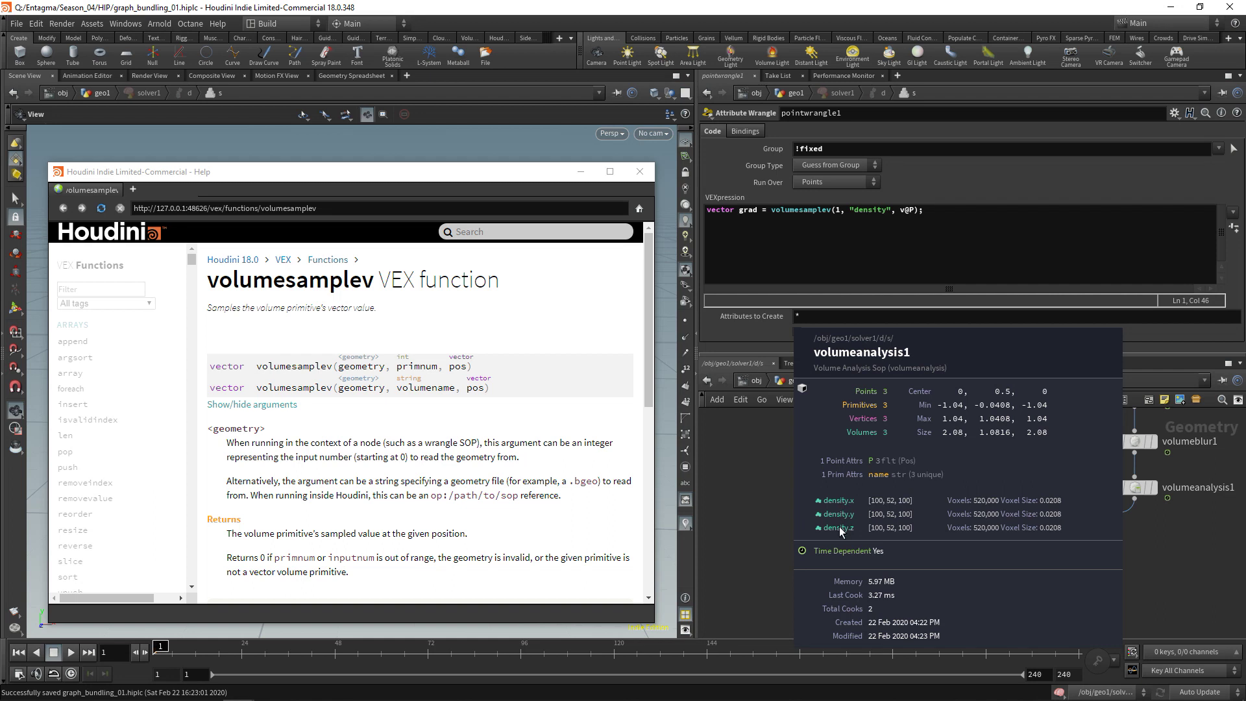
{"action": "left_click", "coordinate": [982, 213]}
{"action": "key", "text": "Return"}
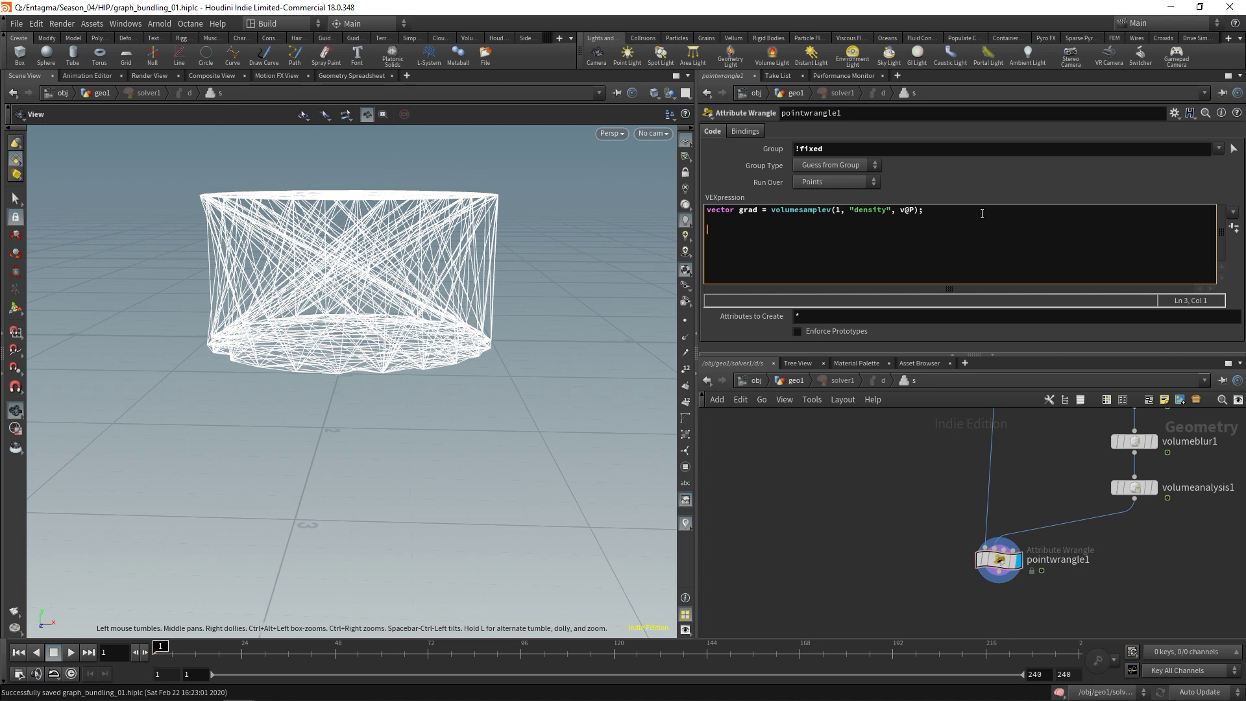
Add if (length2(grad) > 0.00001) { grad = normalize(grad); } to the wrangle
{"action": "type", "text": "if(){"}
{"action": "key", "text": "Return"}
{"action": "key", "text": "Return"}
{"action": "type", "text": "}"}
{"action": "key", "text": "Up"}
{"action": "key", "text": "Up"}
{"action": "key", "text": "Right"}
{"action": "key", "text": "Right"}
{"action": "type", "text": "len"}
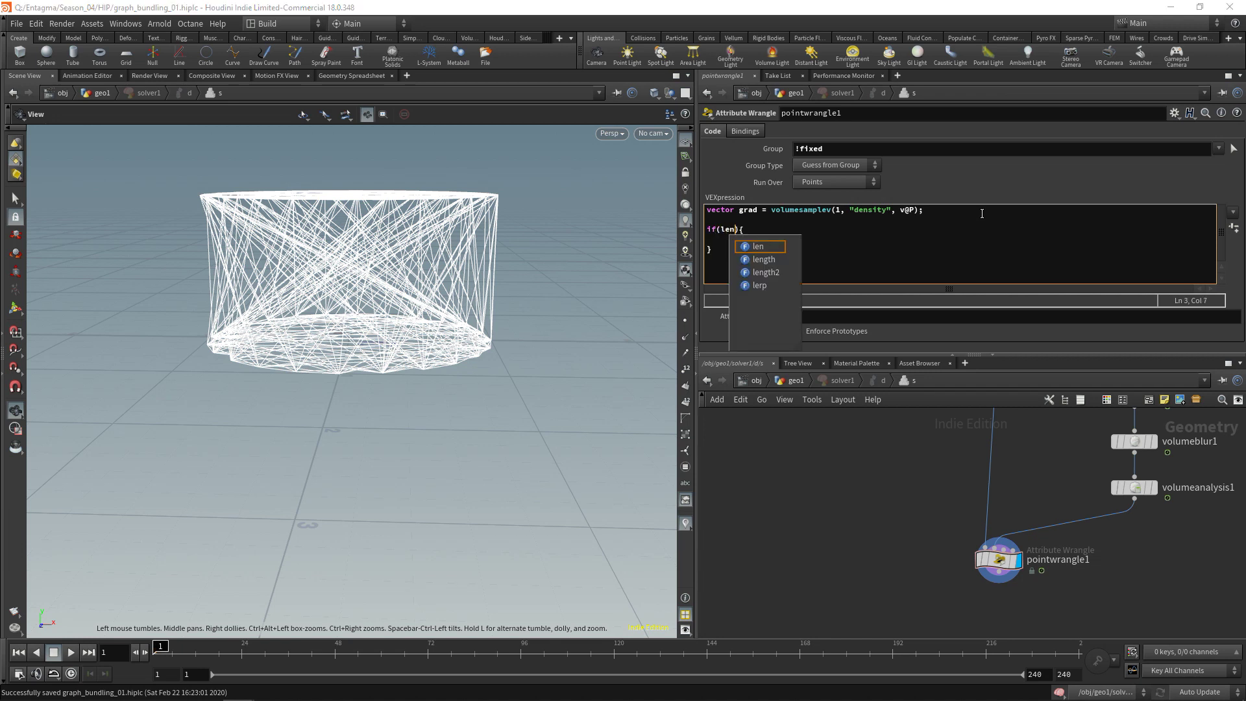
{"action": "key", "text": "Down"}
{"action": "key", "text": "Down"}
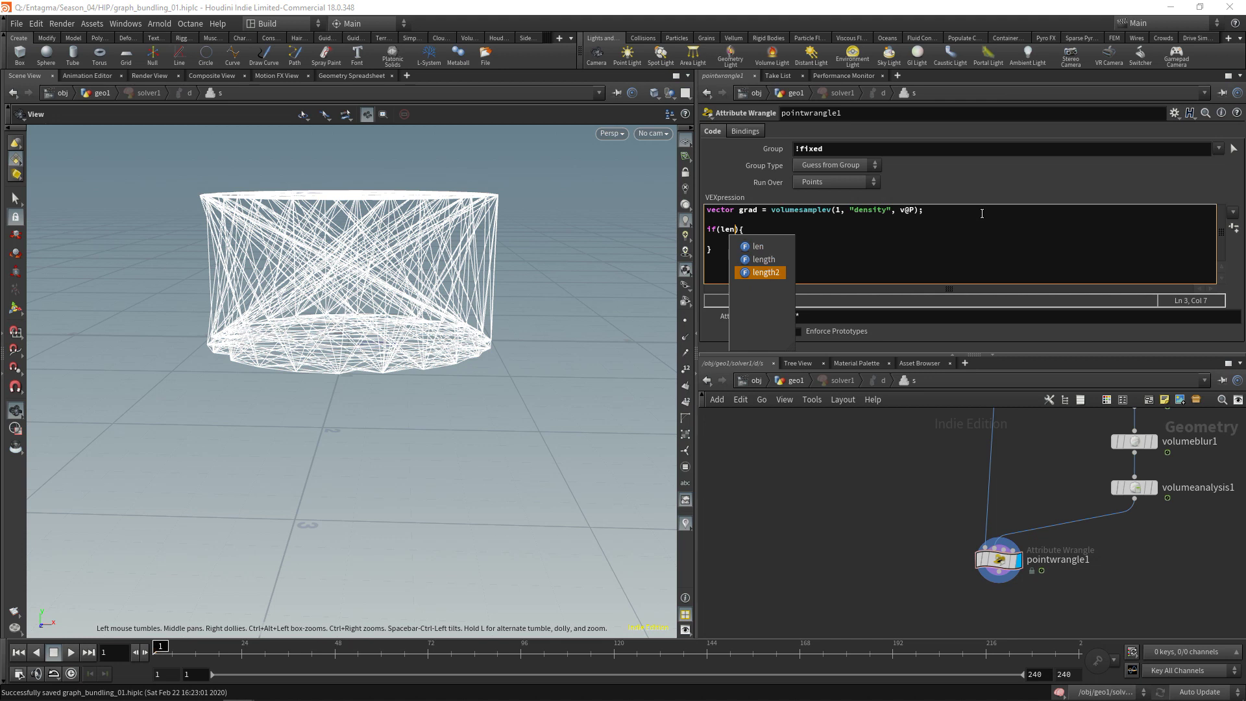
{"action": "key", "text": "Return"}
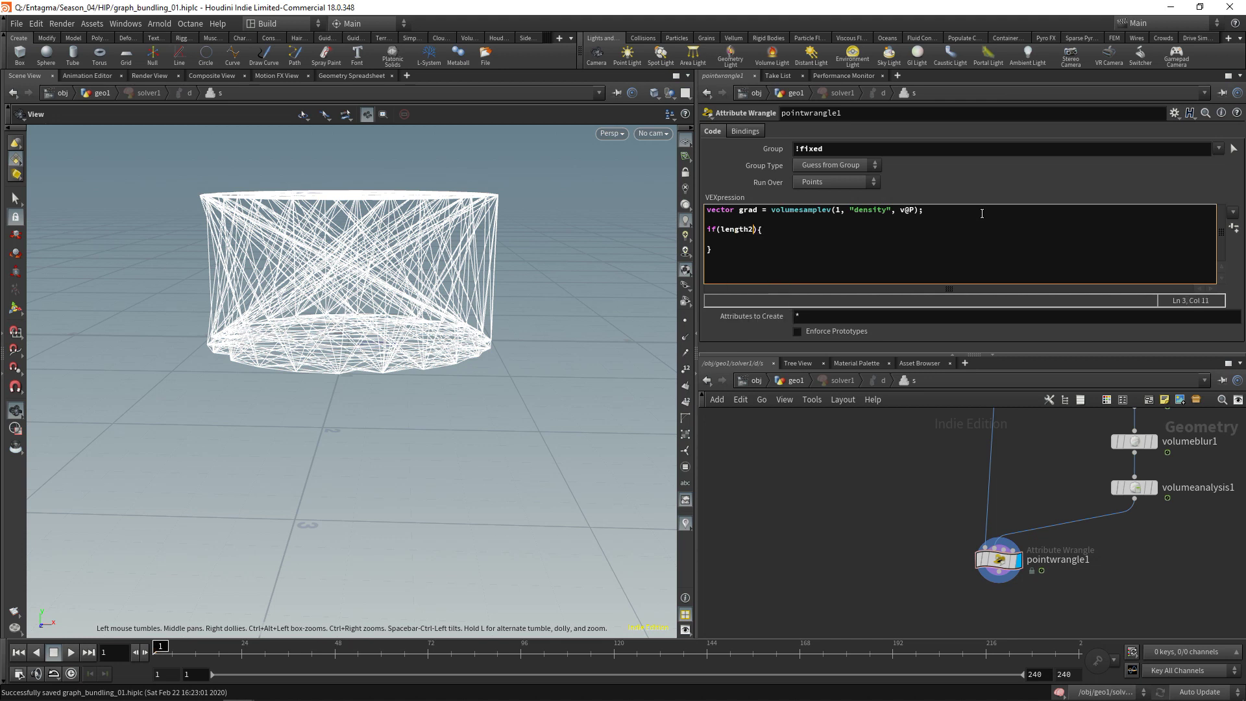
{"action": "type", "text": "(grad) > 0.00001"}
{"action": "key", "text": "Down"}
{"action": "type", "text": "normalize"}
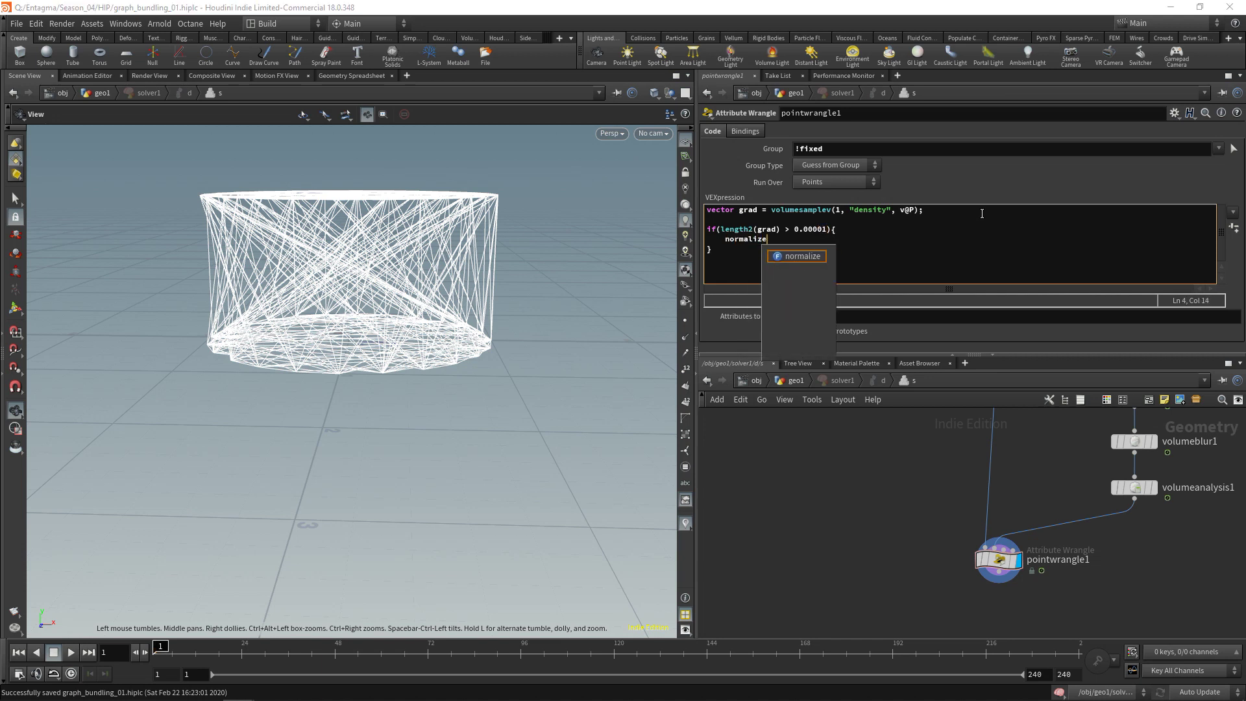
{"action": "type", "text": "(grad"}
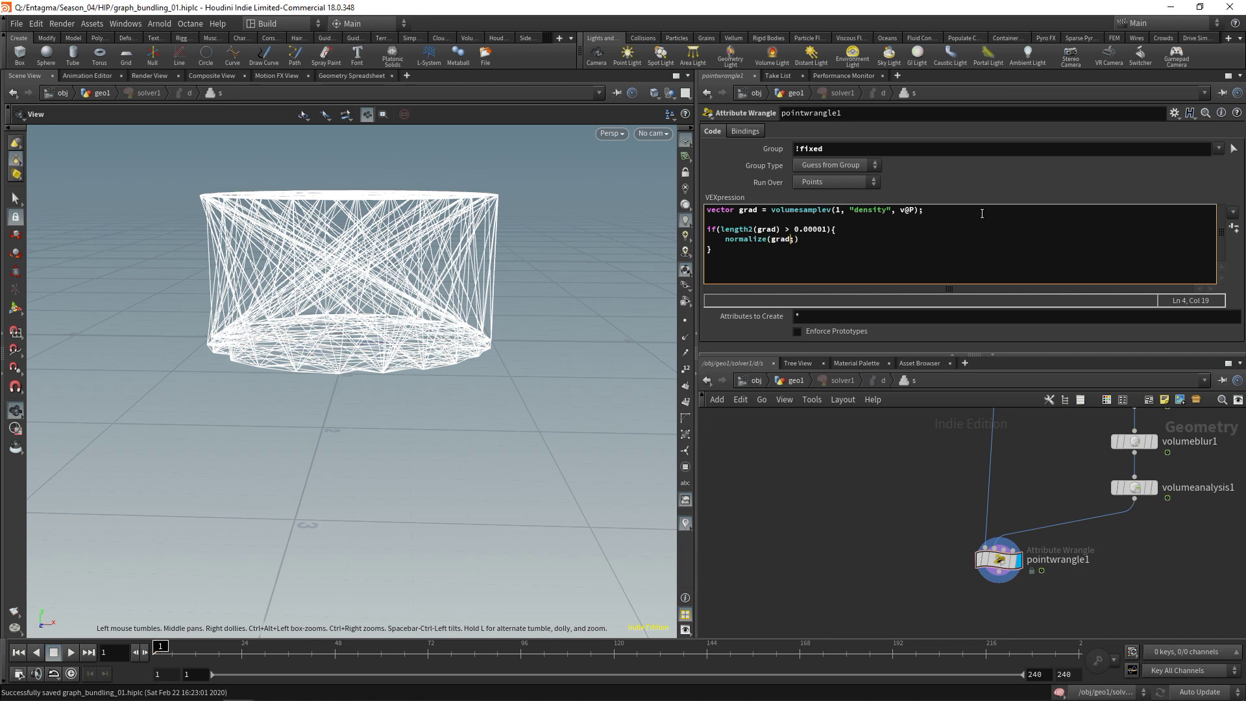
{"action": "key", "text": "Home"}
{"action": "type", "text": "grad ="}
{"action": "key", "text": "End"}
{"action": "type", "text": ";"}
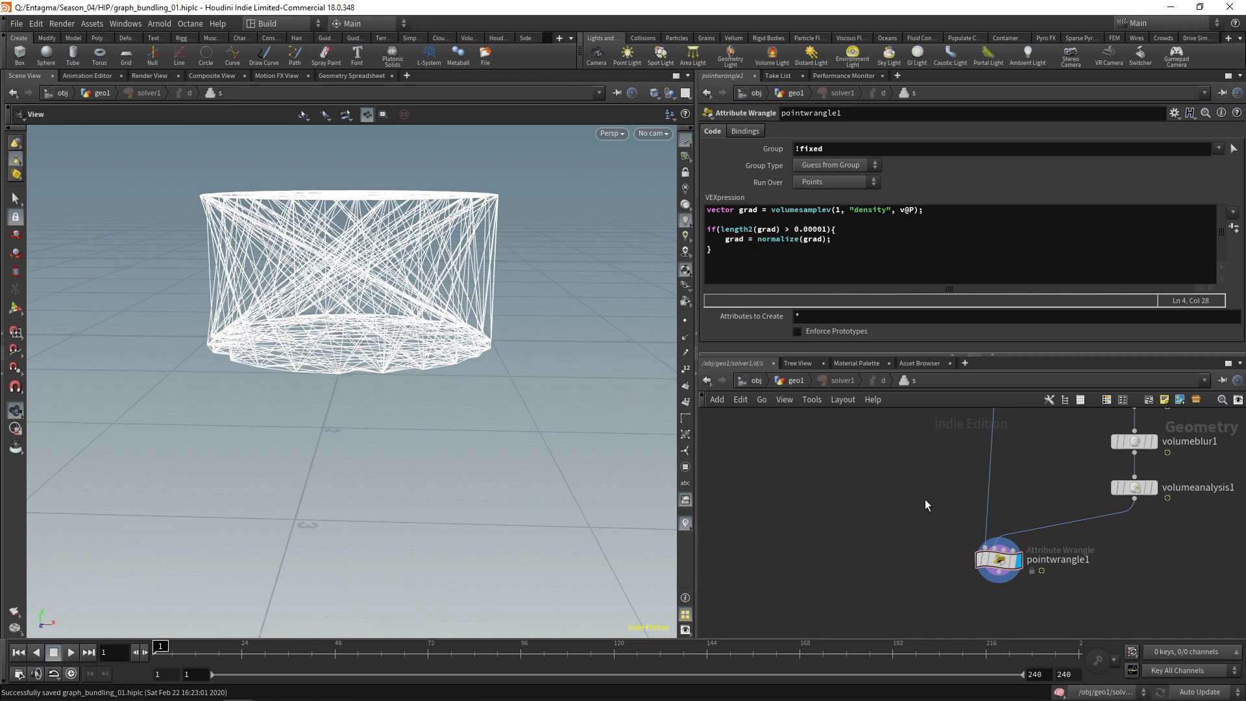
Add an else branch setting grad = {0,0,0};
{"action": "left_click", "coordinate": [738, 247]}
{"action": "key", "text": "Return"}
{"action": "type", "text": "else {"}
{"action": "key", "text": "Return"}
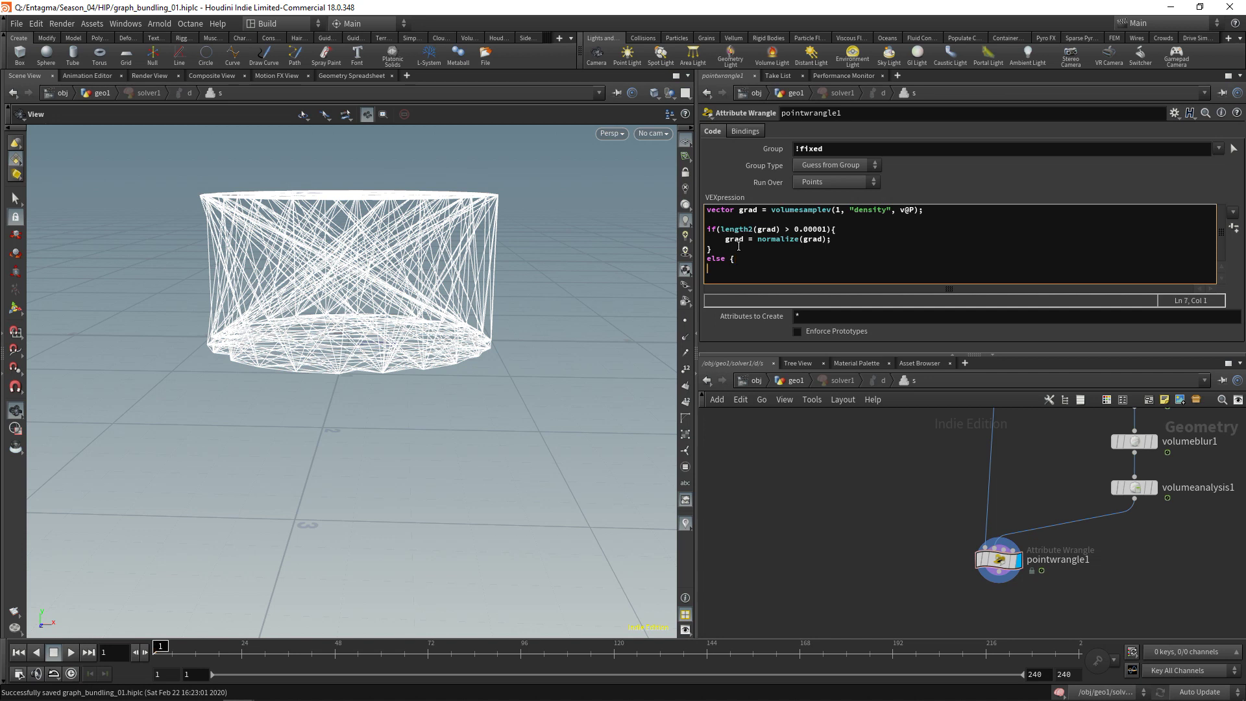
{"action": "key", "text": "Return"}
{"action": "type", "text": "}"}
{"action": "key", "text": "Tab"}
{"action": "type", "text": "grad"}
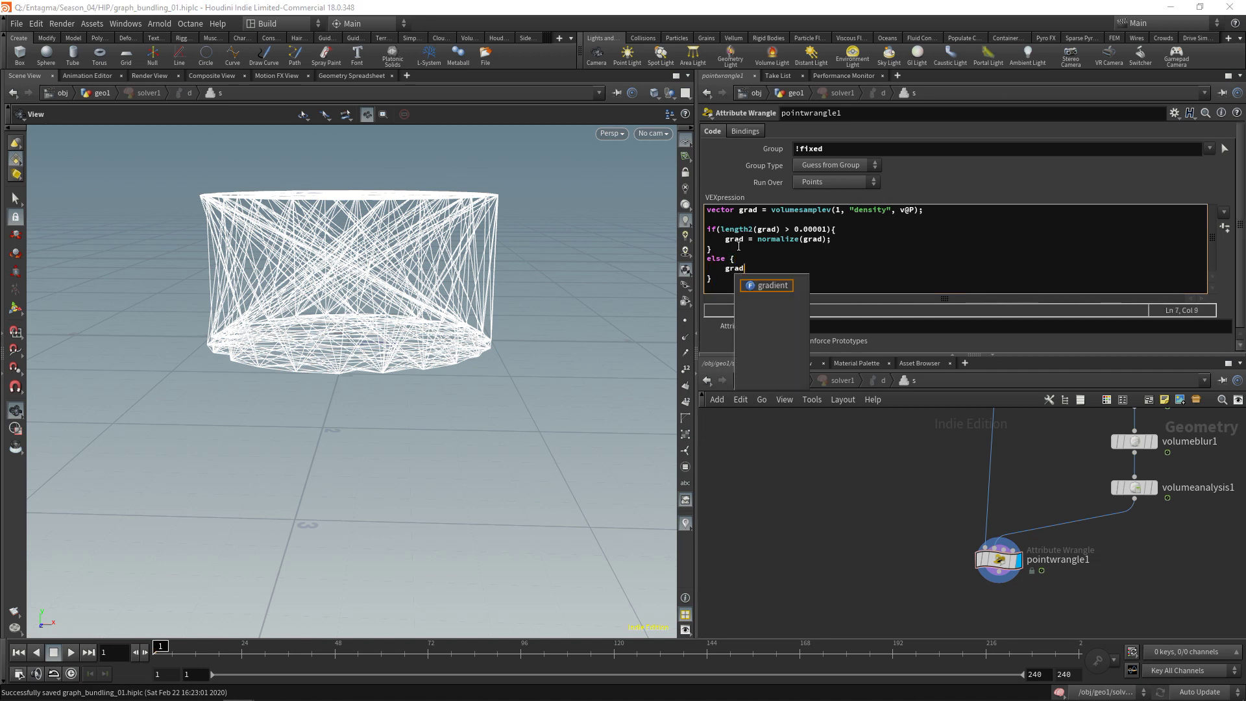
{"action": "type", "text": " = {0,0,0};"}
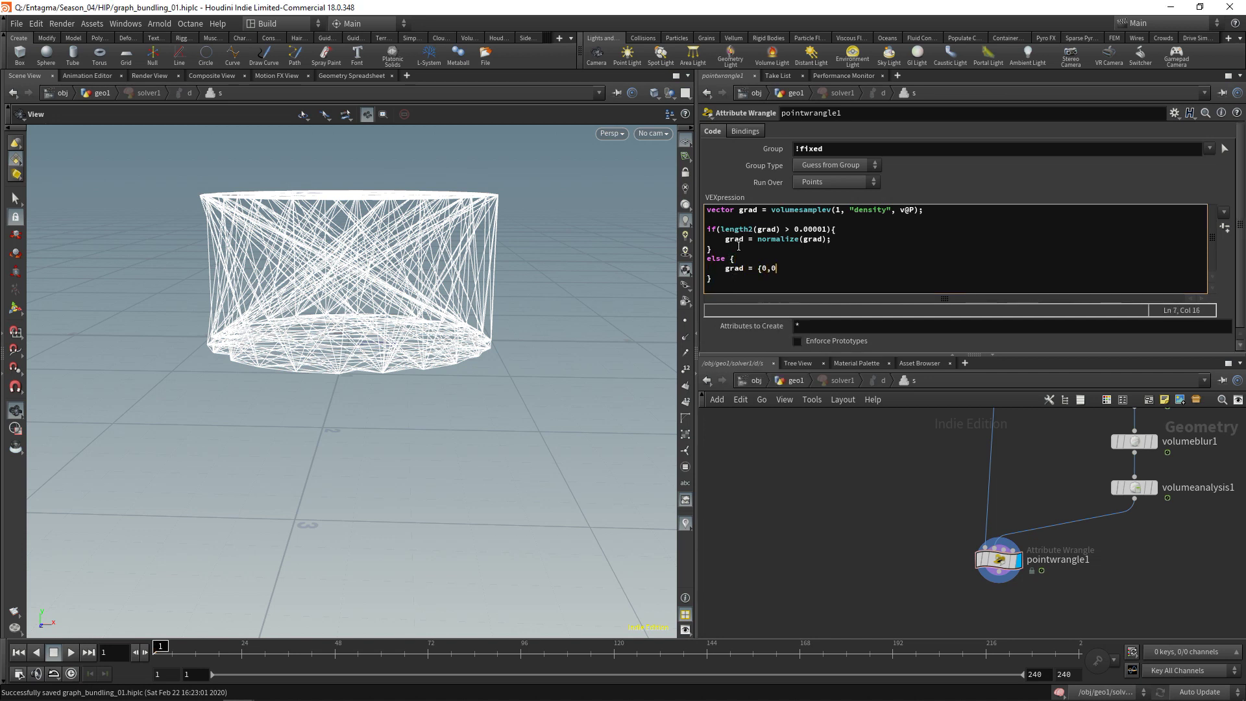
Add v@P += grad * chf("Advection_Strength"); and apply the code to create the parameter
{"action": "left_click", "coordinate": [745, 280]}
{"action": "key", "text": "Return"}
{"action": "type", "text": "v"}
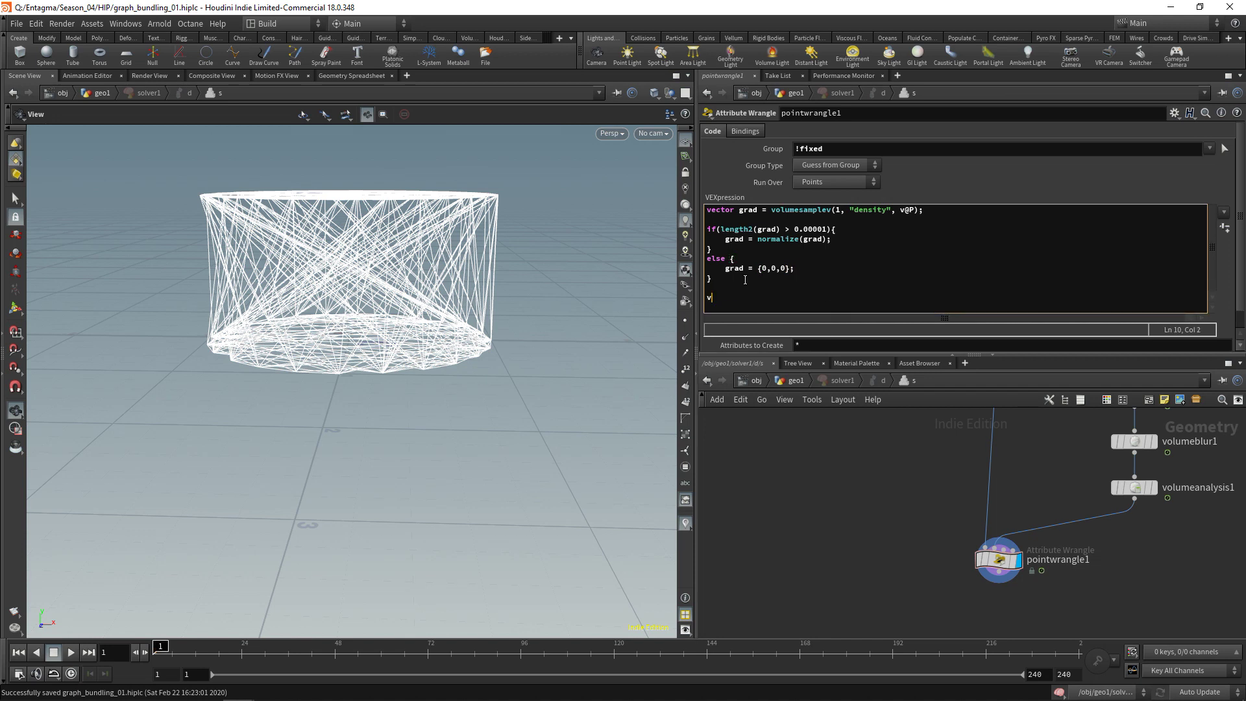
{"action": "type", "text": "@P += grad * chf();"}
{"action": "key", "text": "Left"}
{"action": "key", "text": "Left"}
{"action": "type", "text": "\"Advection_Strength"}
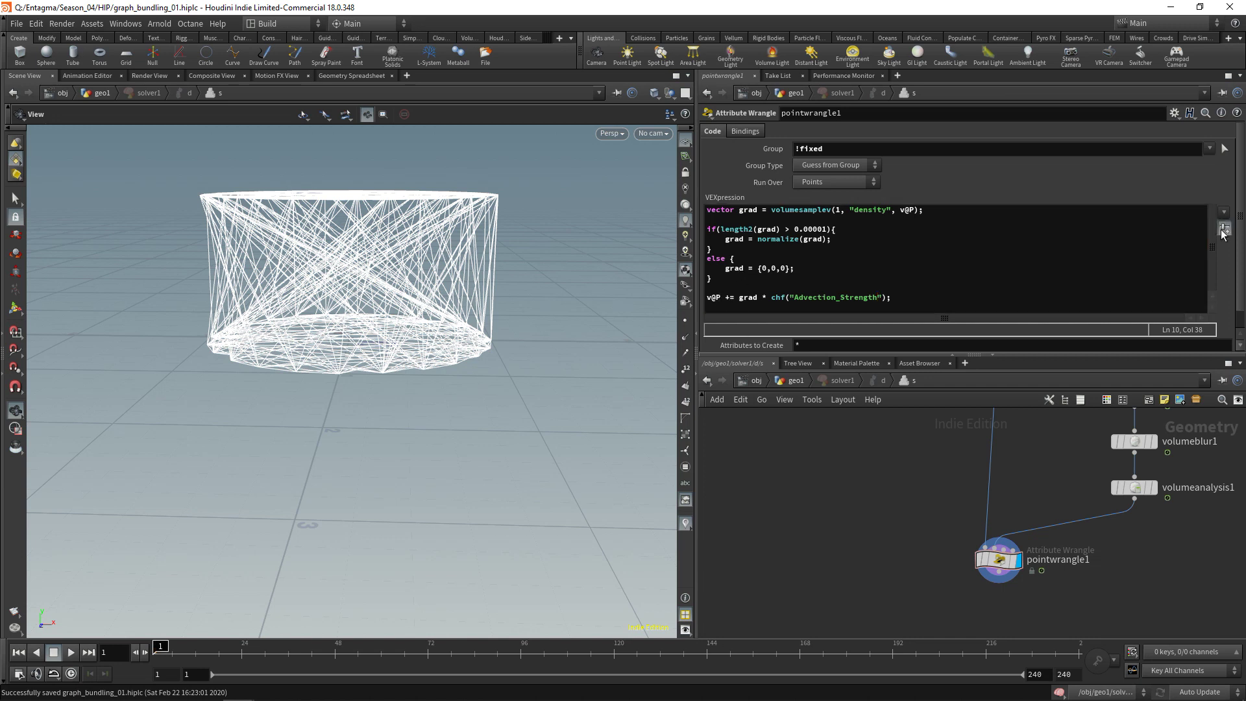
{"action": "key", "text": "ctrl+Return"}
Set Advection Strength to 0.002
{"action": "scroll", "coordinate": [941, 318], "scroll_direction": "down", "scroll_amount": 2}
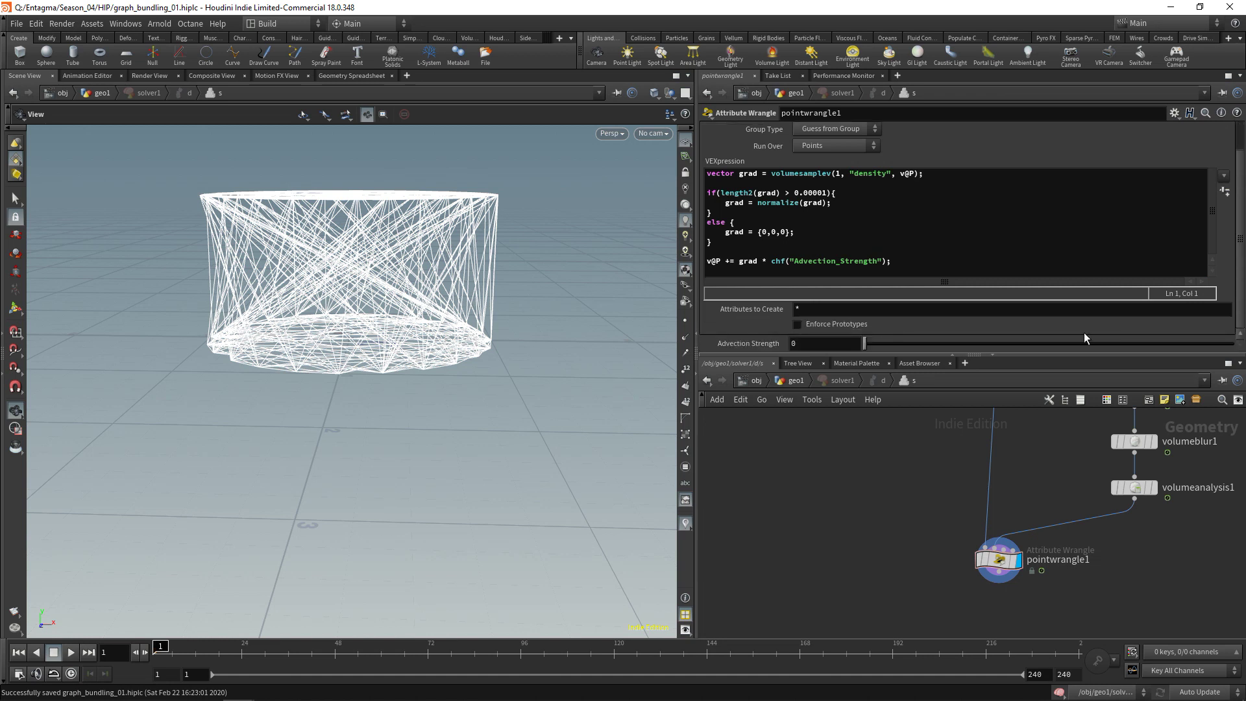
{"action": "left_click", "coordinate": [836, 341]}
{"action": "type", "text": ".002"}
{"action": "key", "text": "Return"}
{"action": "mouse_move", "coordinate": [979, 566]}
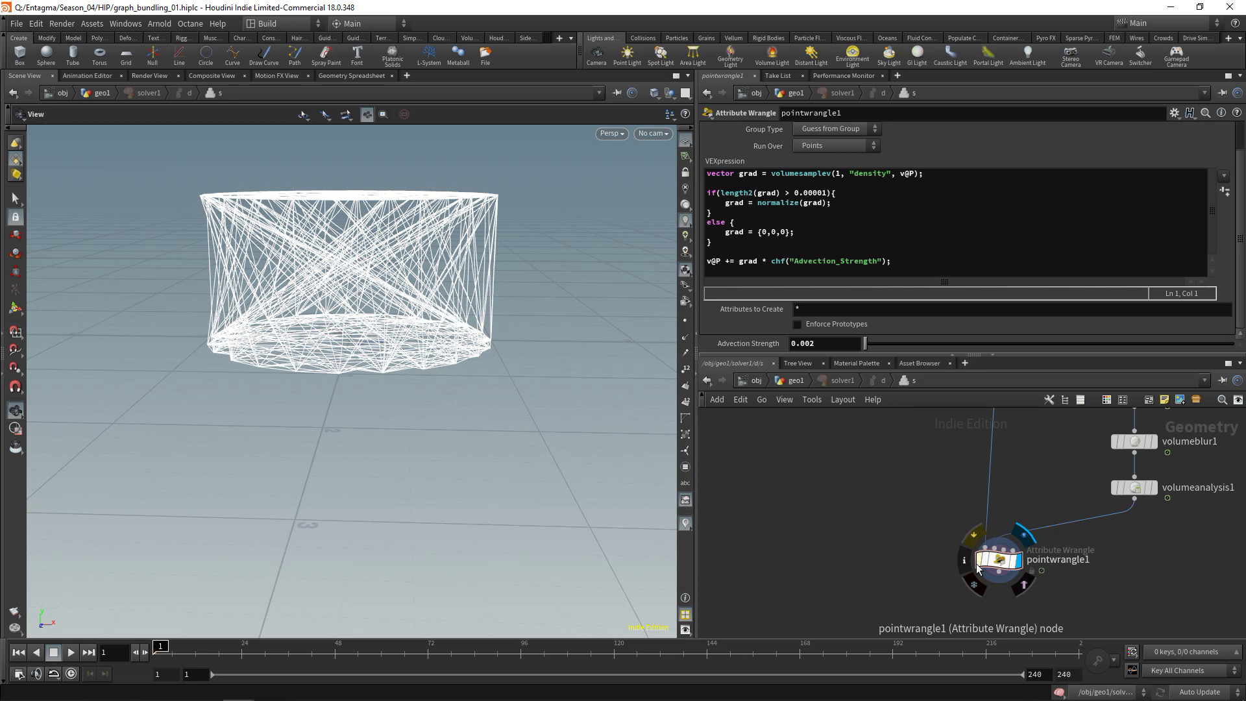
{"action": "middle_click_drag", "start_coordinate": [976, 563], "coordinate": [932, 508]}
Add an Attribute Blur on !fixed points with 16 iterations and border pinning off
{"action": "key", "text": "Tab"}
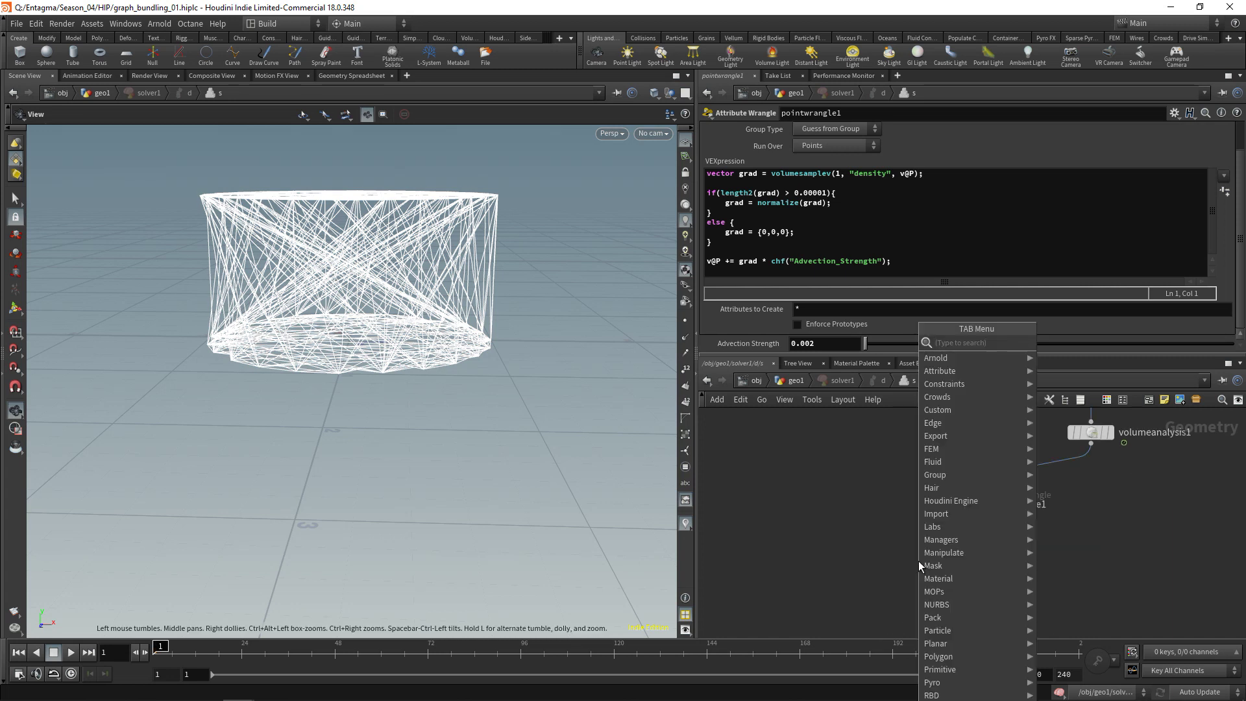
{"action": "type", "text": "att"}
{"action": "key", "text": "Return"}
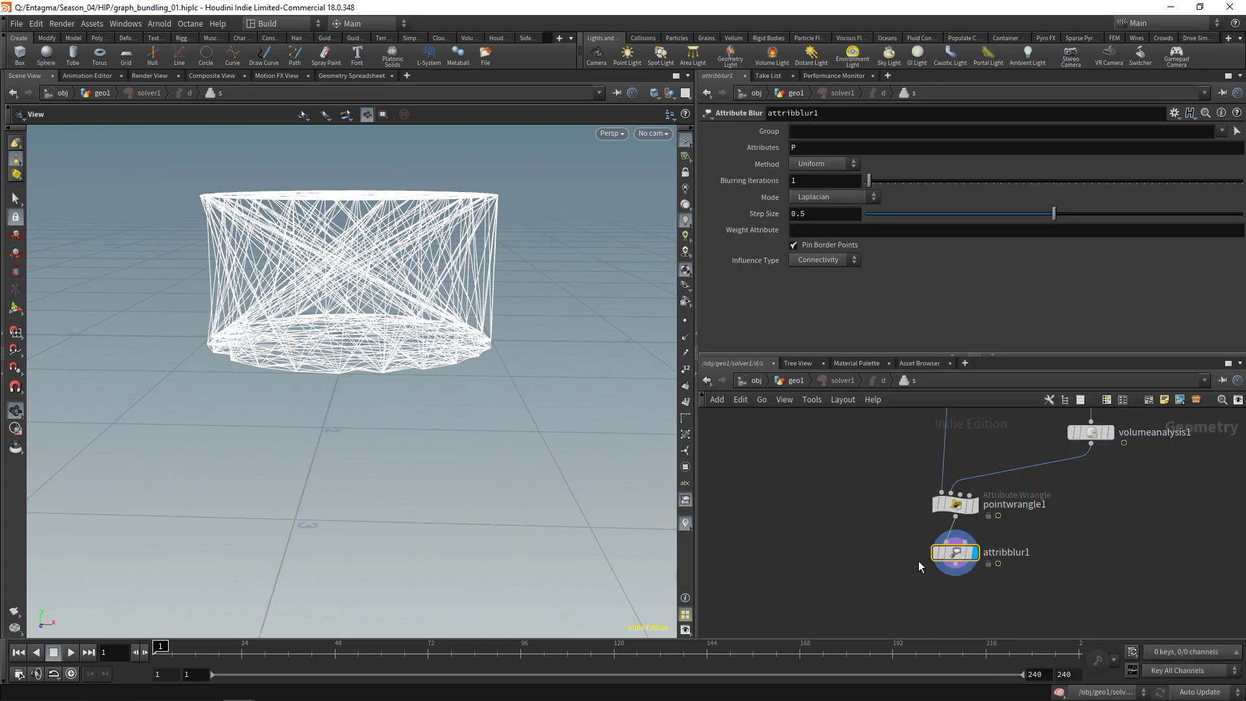
{"action": "left_click", "coordinate": [812, 247]}
{"action": "left_click", "coordinate": [1222, 131]}
{"action": "left_click", "coordinate": [1229, 146]}
{"action": "left_click", "coordinate": [812, 130]}
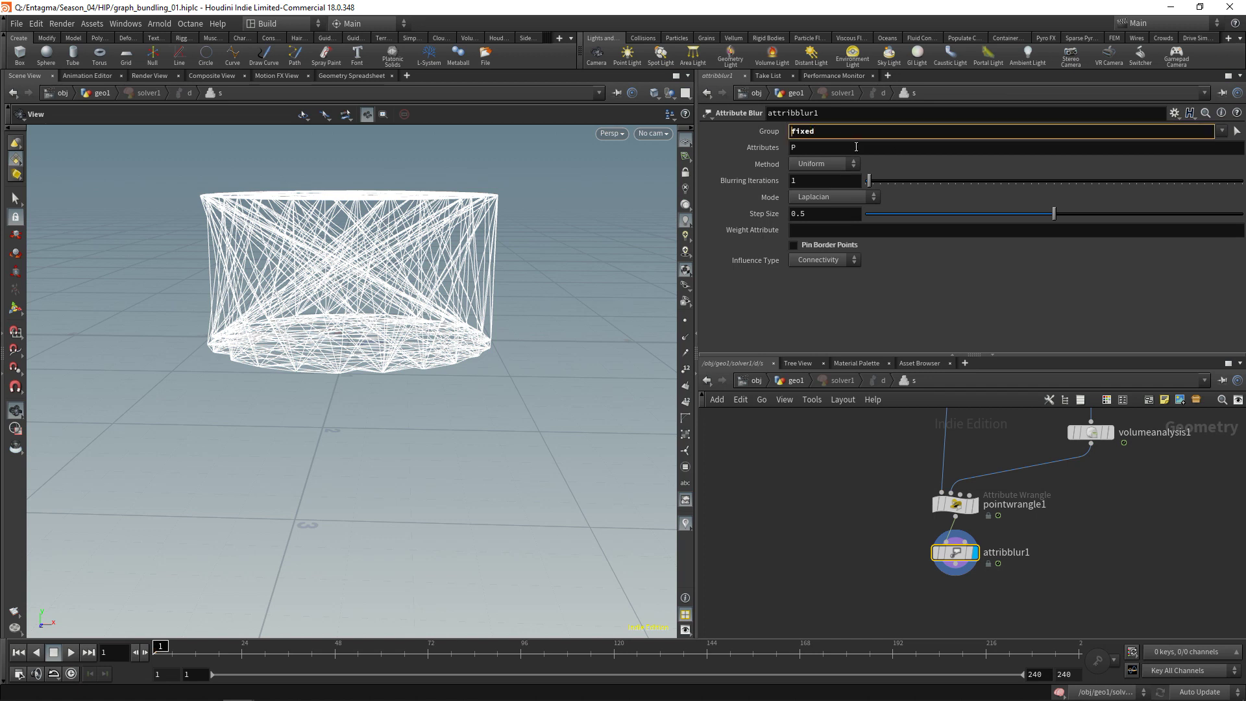
{"action": "type", "text": "!"}
{"action": "key", "text": "Return"}
{"action": "left_click", "coordinate": [814, 182]}
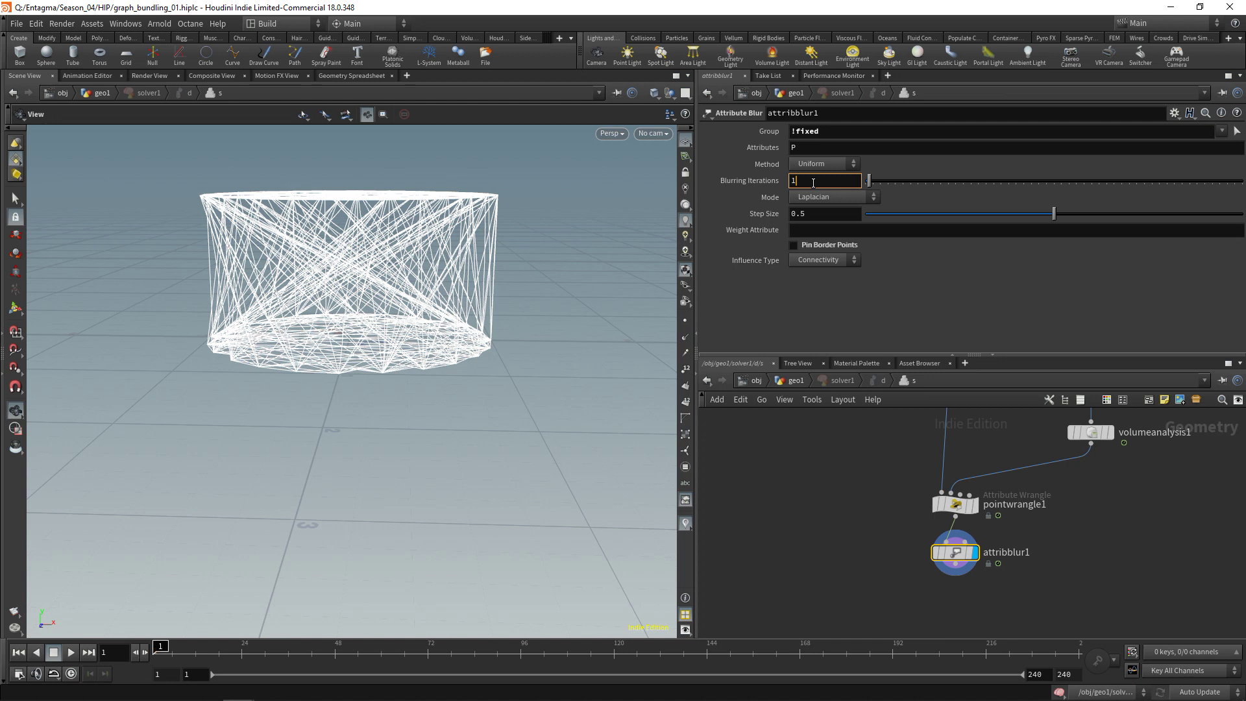
{"action": "type", "text": "6"}
{"action": "key", "text": "Return"}
Add a Null below the attribute blur and begin renaming it
{"action": "middle_click_drag", "start_coordinate": [864, 555], "coordinate": [852, 516]}
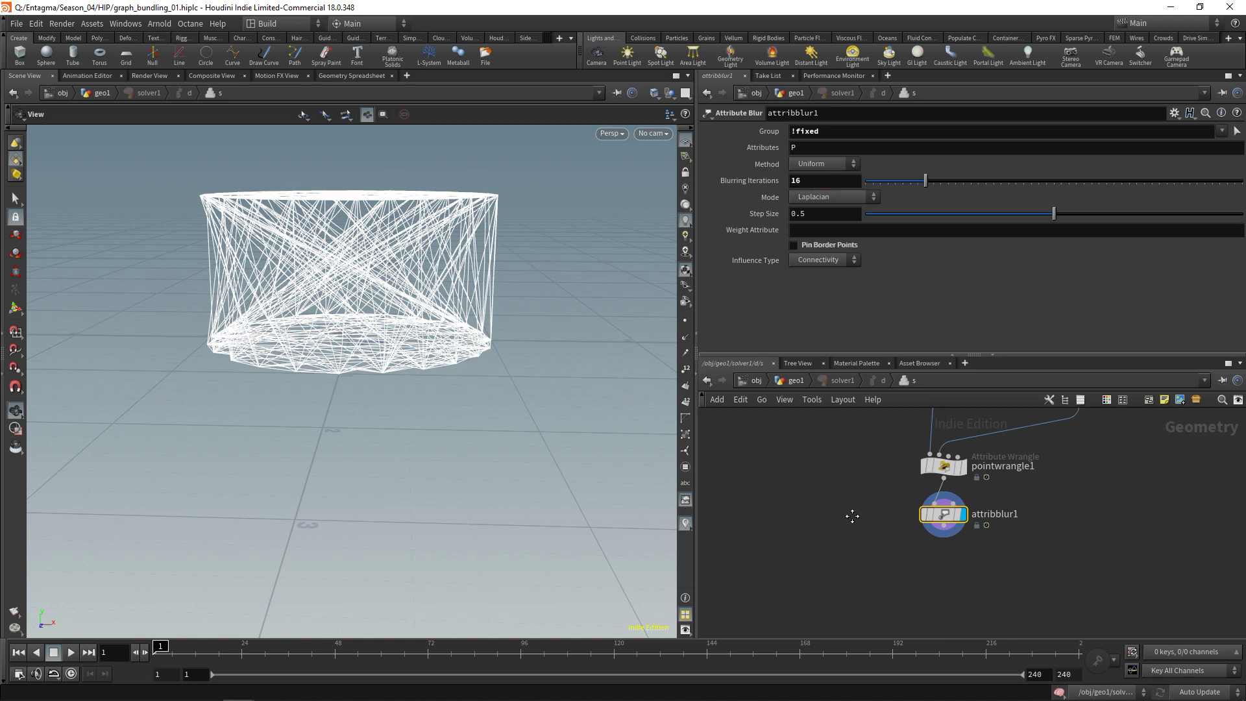
{"action": "key", "text": "Tab"}
{"action": "type", "text": "null"}
{"action": "key", "text": "Return"}
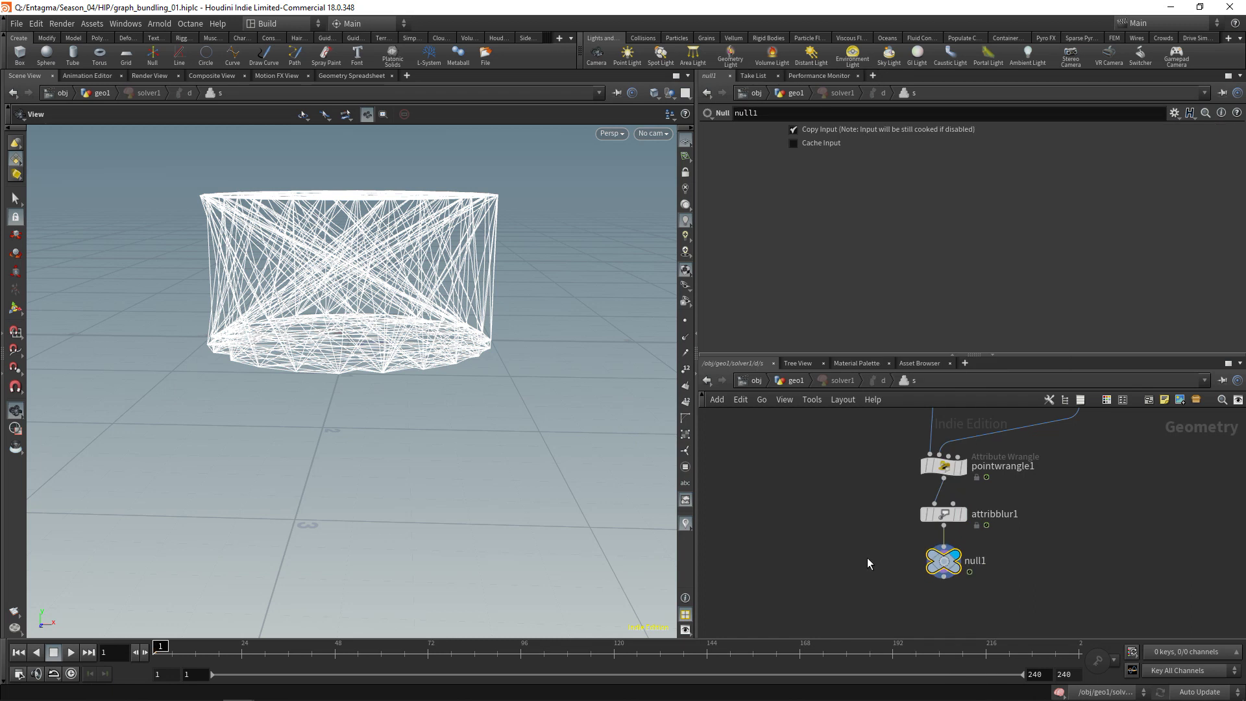
{"action": "double_click", "coordinate": [980, 564]}
Name the null OUT, save at geo1 level, play the simulation, then rewind to frame 1
{"action": "type", "text": "OUT"}
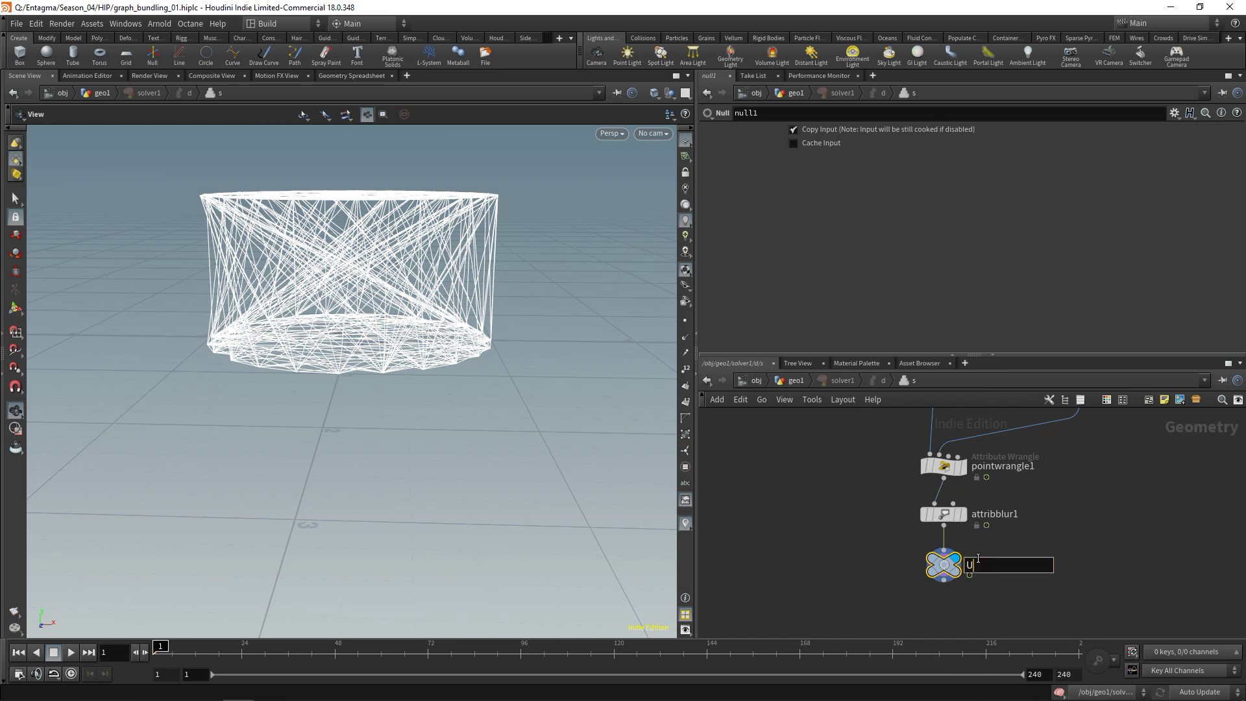
{"action": "key", "text": "Return"}
{"action": "key", "text": "ctrl+s"}
{"action": "key", "text": "u"}
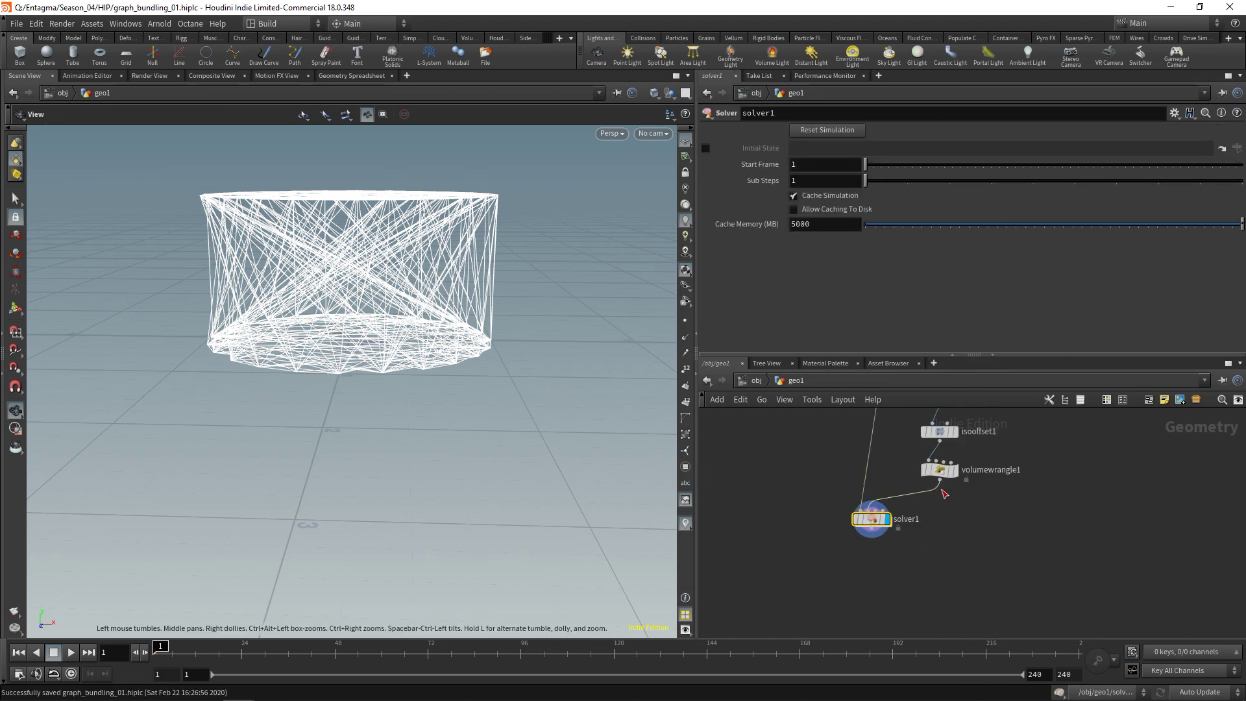
{"action": "key", "text": "ctrl+s"}
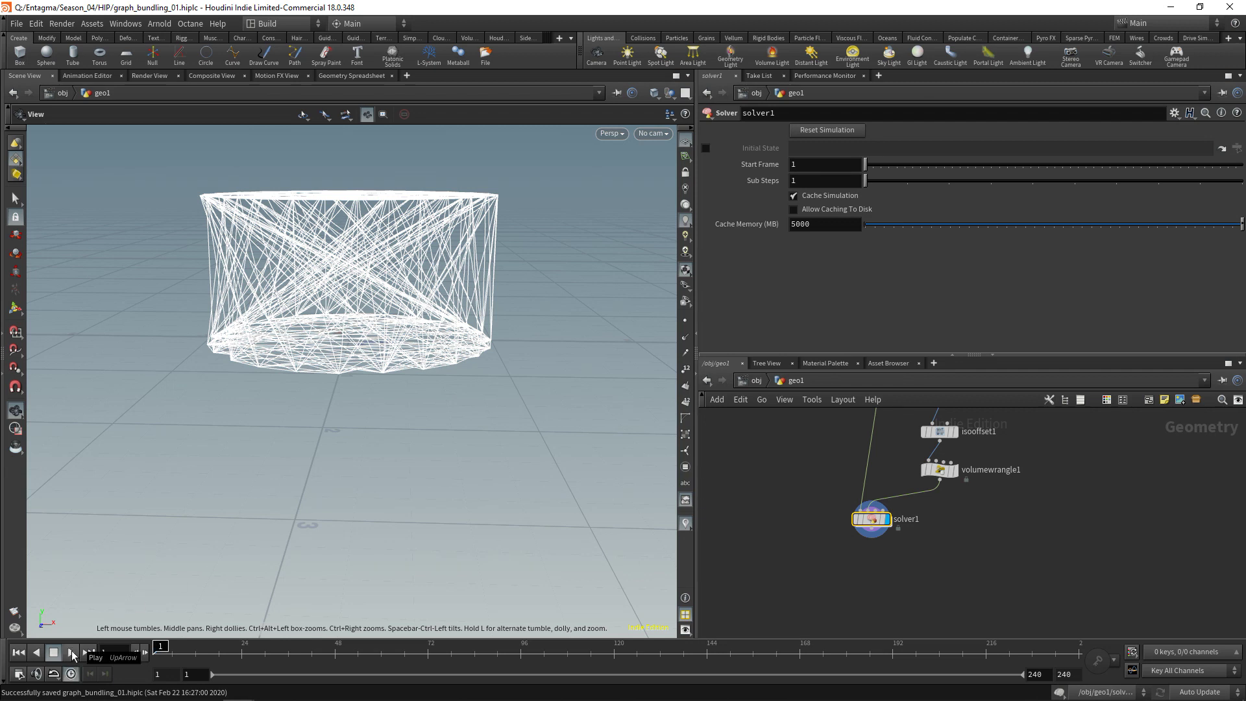
{"action": "left_click", "coordinate": [71, 652]}
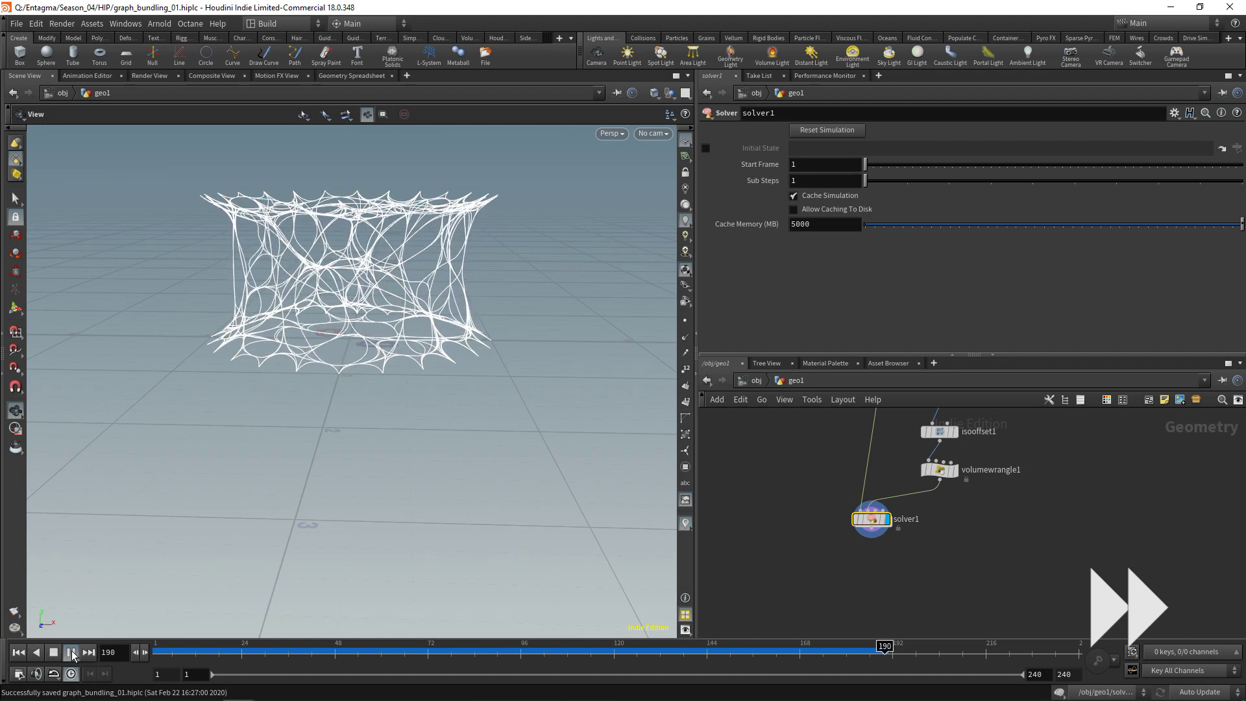
{"action": "left_click", "coordinate": [19, 652]}
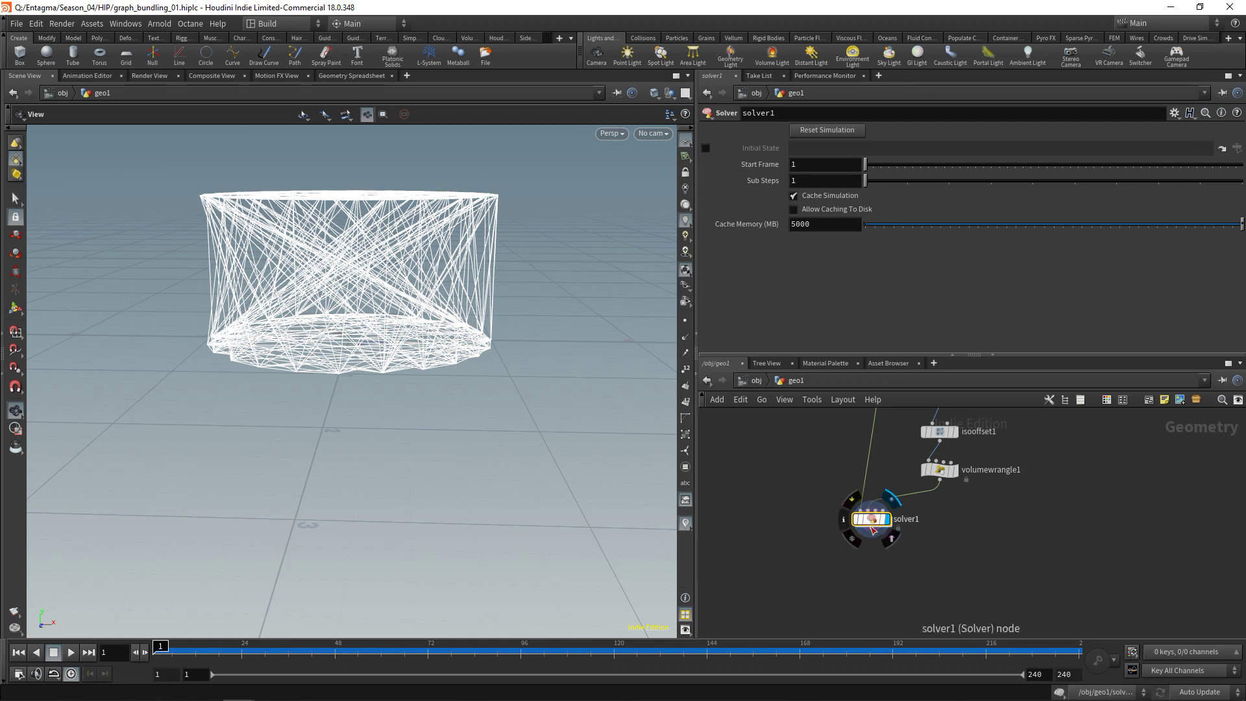
Inside solver1, display volumeblur1 and add a Volume Slice off it to preview the blurred density
{"action": "double_click", "coordinate": [871, 520]}
{"action": "left_click", "coordinate": [944, 481]}
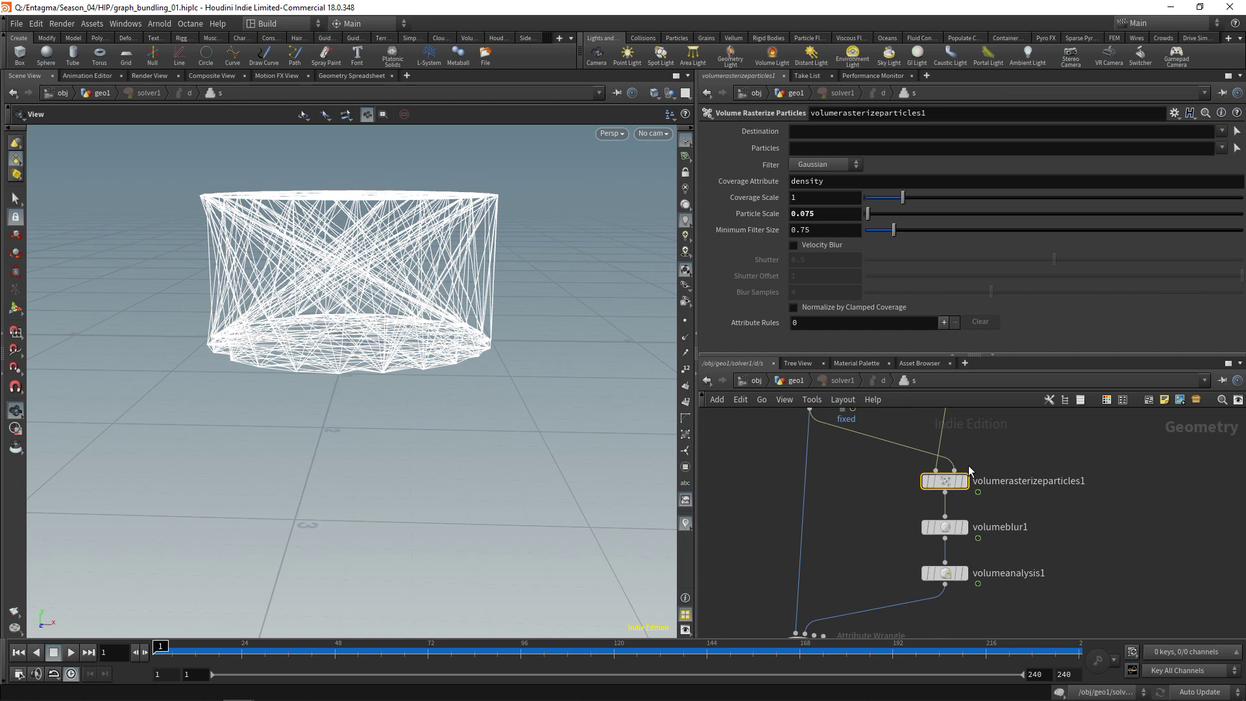
{"action": "left_click", "coordinate": [965, 527]}
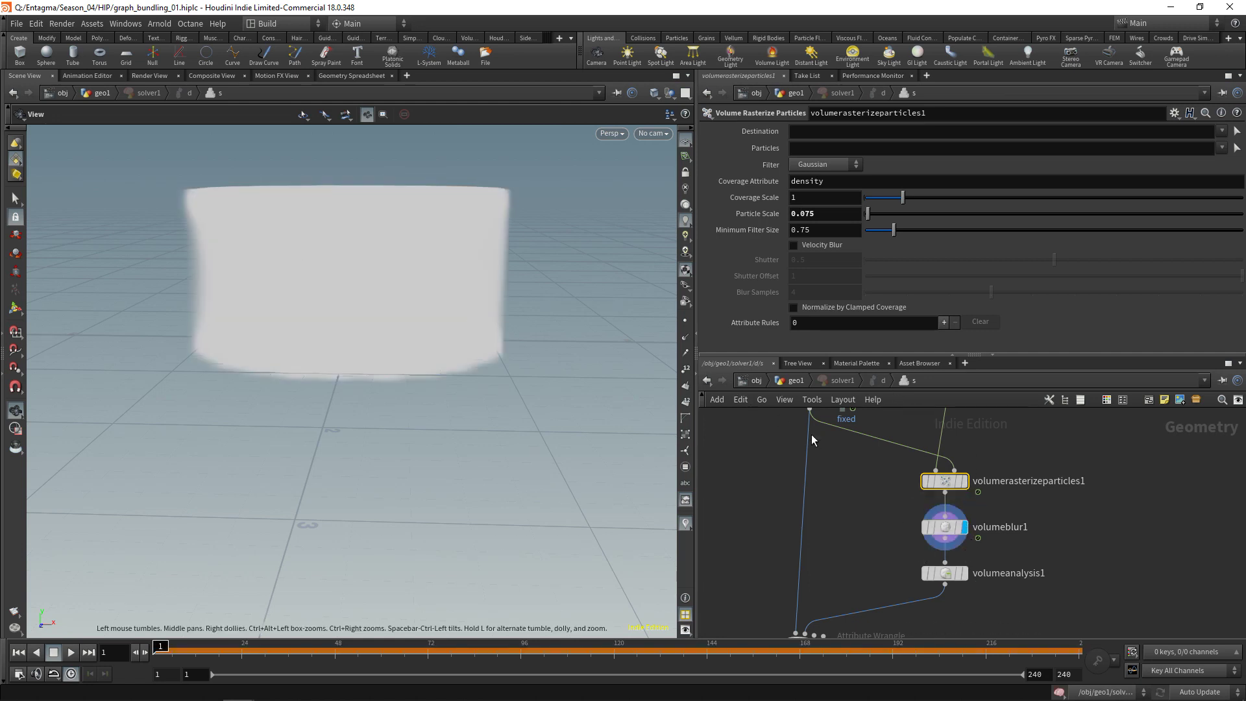
{"action": "key", "text": "Tab"}
{"action": "type", "text": "slice"}
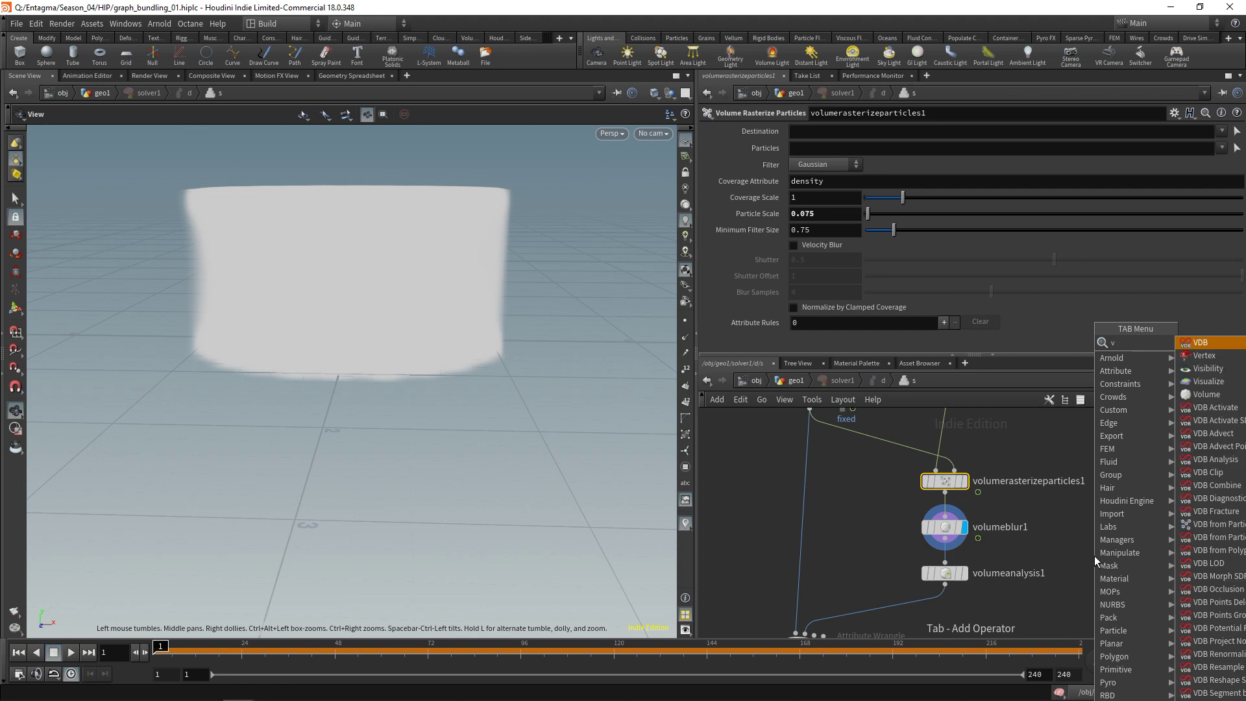
{"action": "key", "text": "Return"}
{"action": "left_click", "coordinate": [1094, 556]}
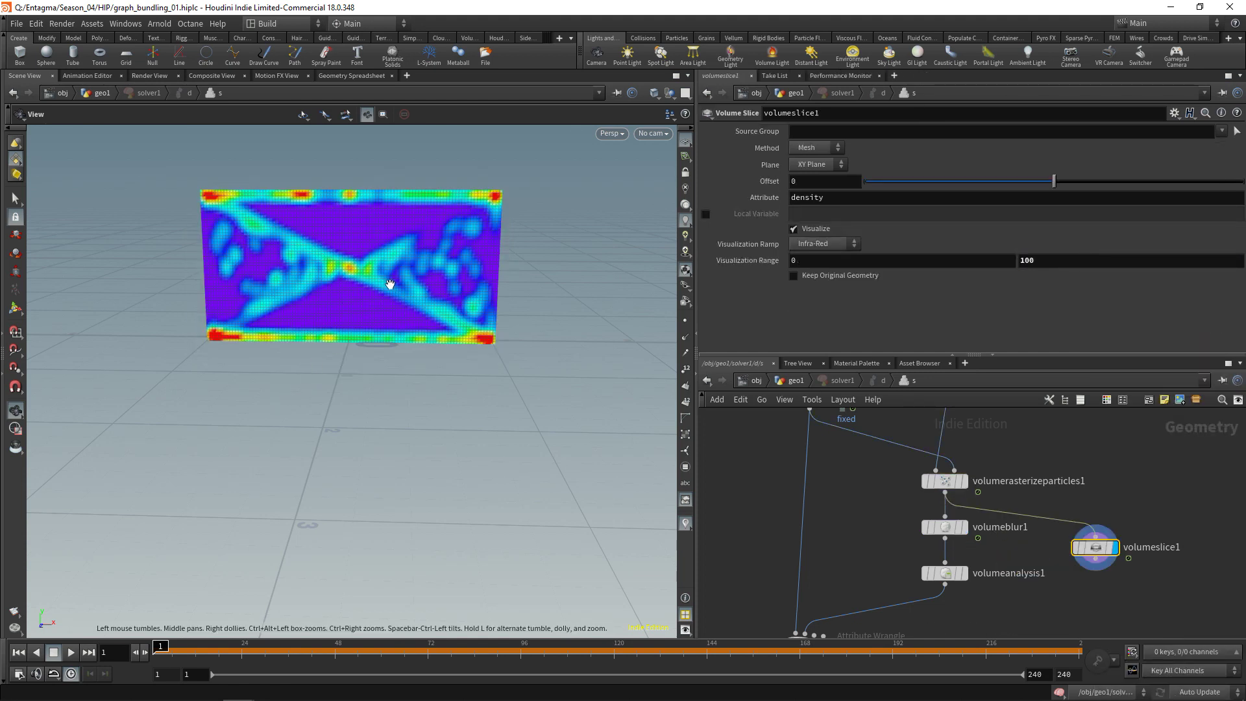
Test a smaller Particle Scale on volumerasterizeparticles1, revert it to 0.075, and return to geo1
{"action": "left_click", "coordinate": [945, 481]}
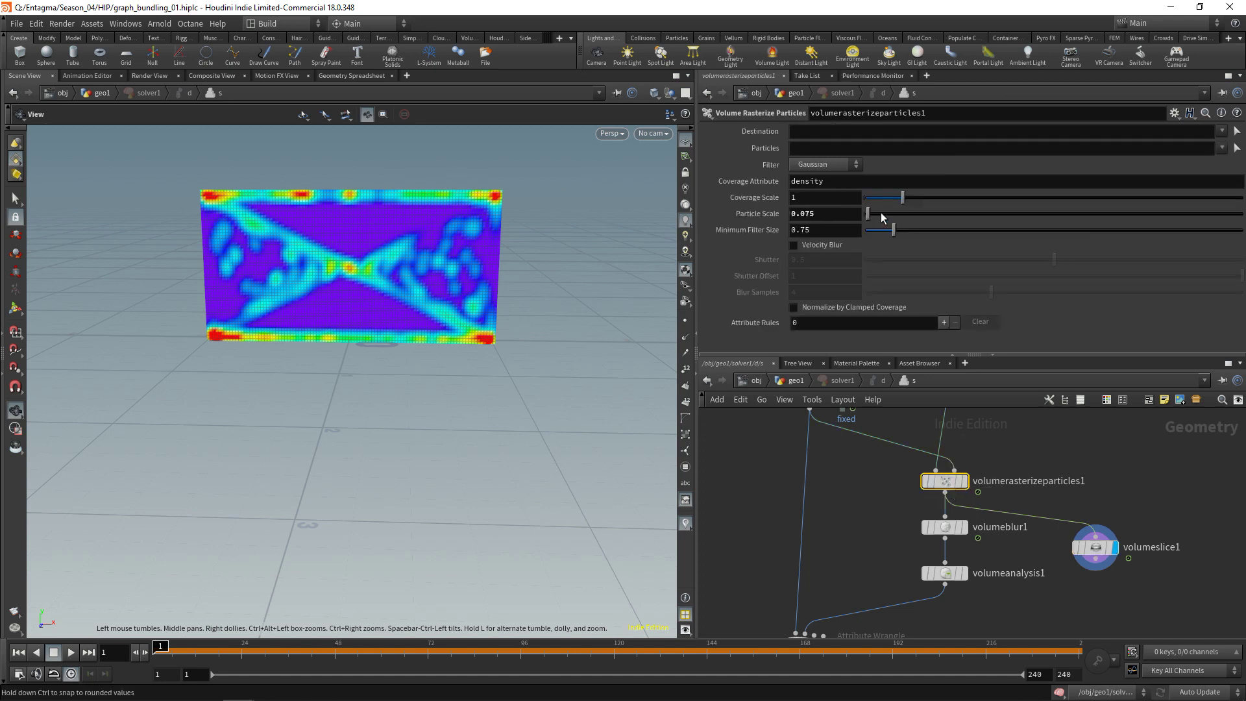
{"action": "mouse_move", "coordinate": [870, 212]}
{"action": "left_mouse_down"}
{"action": "mouse_move", "coordinate": [877, 219]}
{"action": "mouse_move", "coordinate": [866, 218]}
{"action": "left_mouse_up"}
{"action": "key", "text": "ctrl+z"}
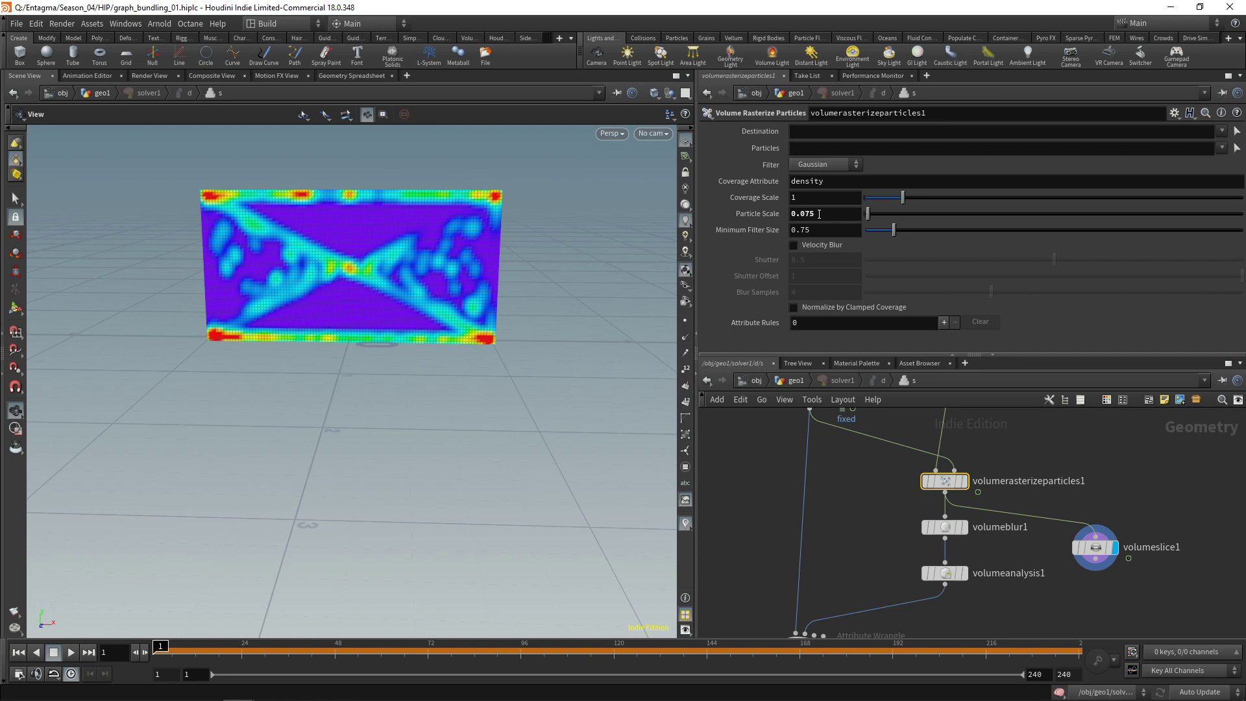
{"action": "scroll", "coordinate": [865, 524], "scroll_direction": "down", "scroll_amount": 3}
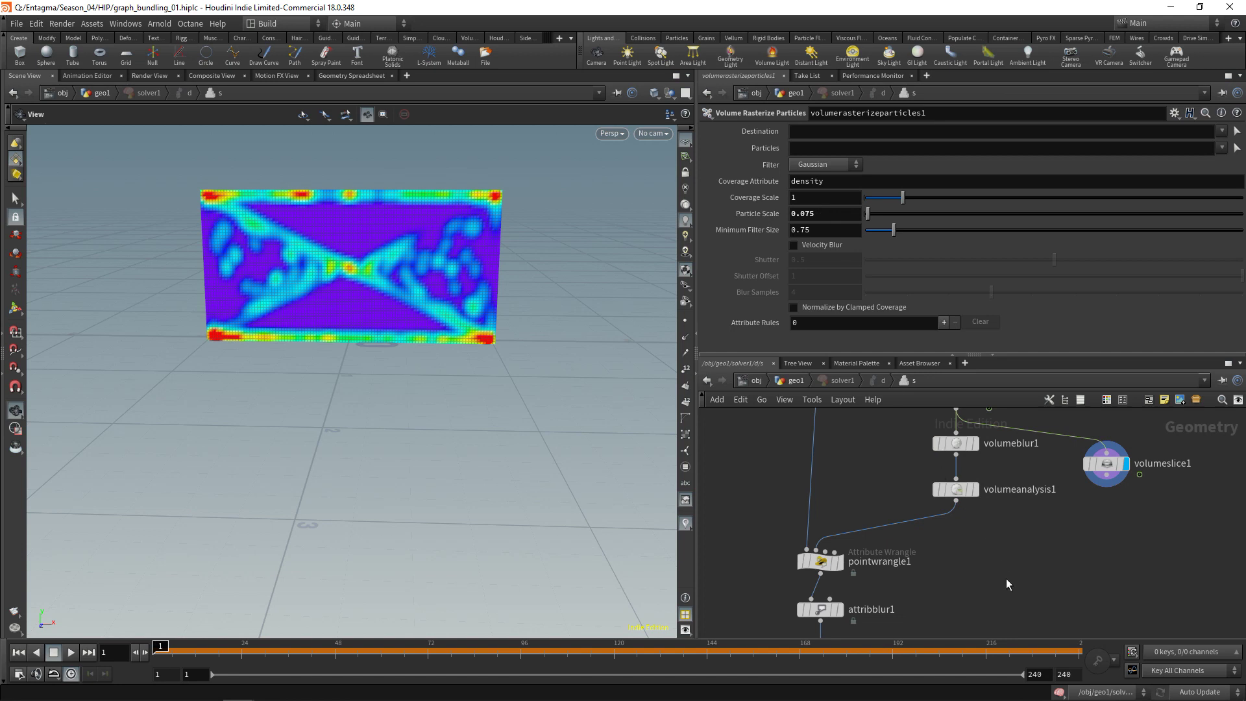
{"action": "key", "text": "u"}
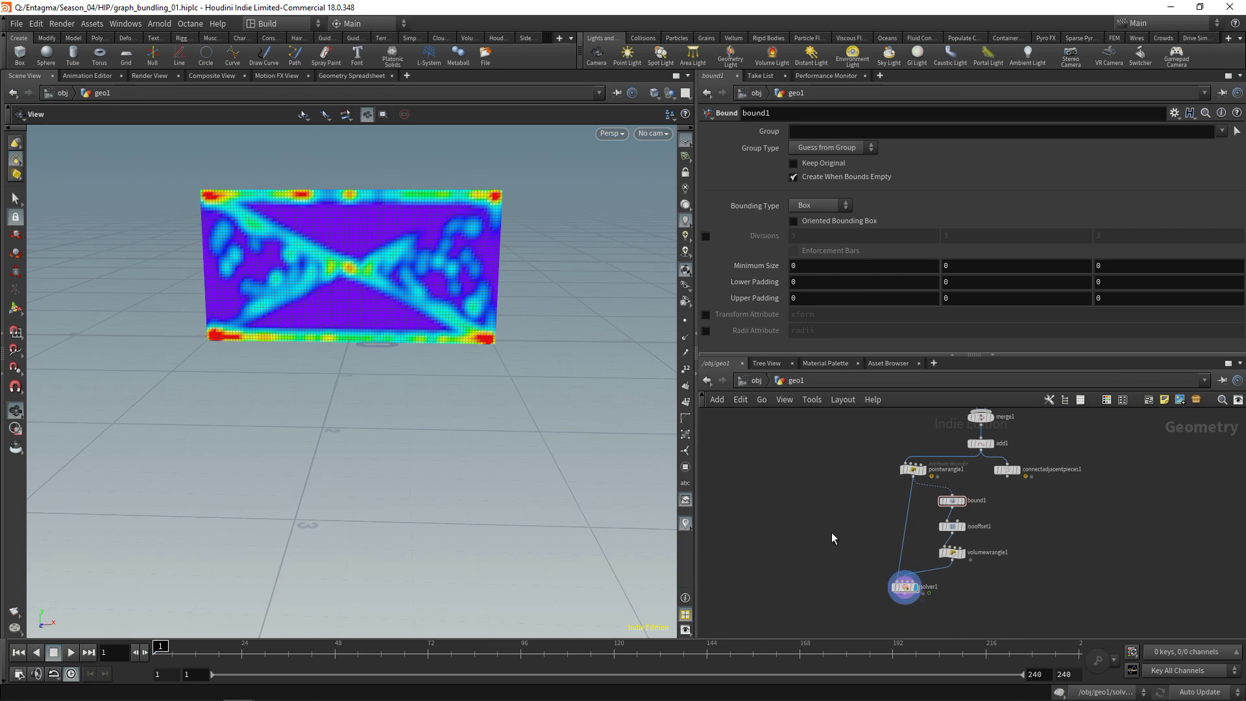
Add a Detail-mode Attribute Wrangle with the code f@rasterscale = 0.075;
{"action": "key", "text": "Tab"}
{"action": "type", "text": "attri"}
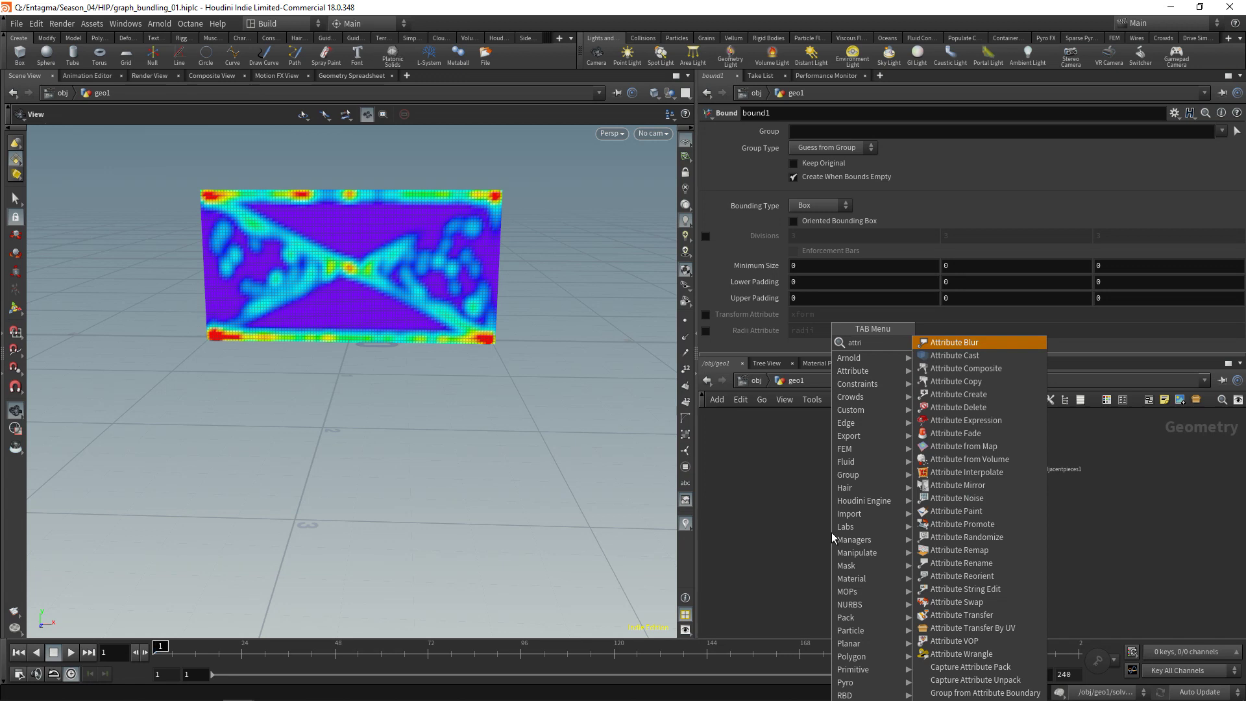
{"action": "type", "text": "bw"}
{"action": "key", "text": "Return"}
{"action": "left_click", "coordinate": [832, 533]}
{"action": "left_click", "coordinate": [803, 180]}
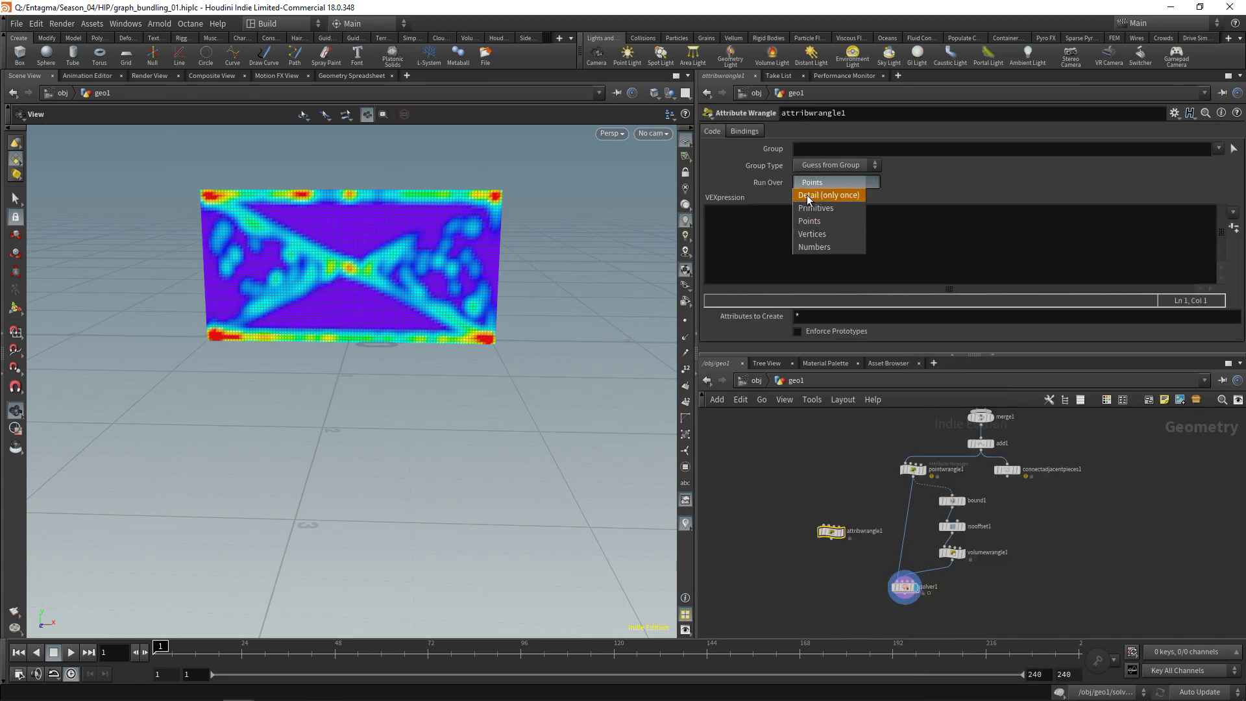
{"action": "left_click", "coordinate": [808, 195]}
{"action": "left_click", "coordinate": [799, 239]}
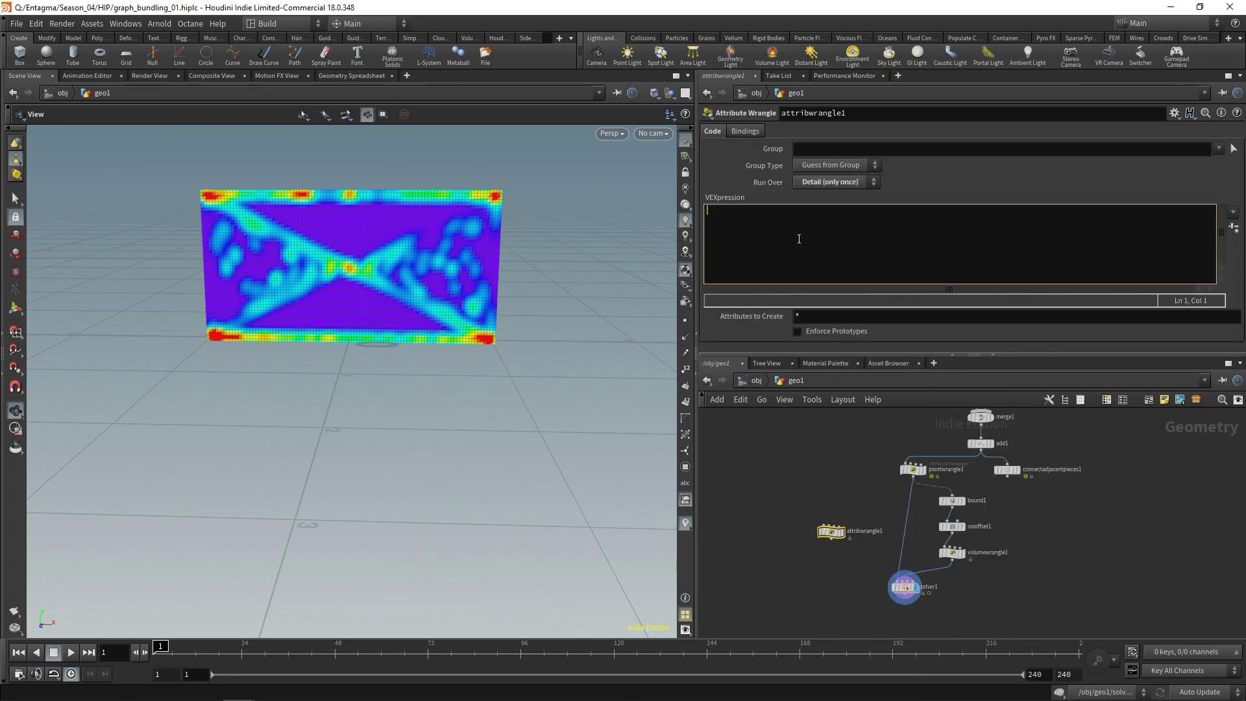
{"action": "type", "text": "f@rasterscale = 0.075;"}
Insert the wrangle between pointwrangle1 and solver1, confirm the rasterscale attribute, and enter solver1
{"action": "left_click_drag", "start_coordinate": [834, 533], "coordinate": [899, 553]}
{"action": "scroll", "coordinate": [963, 594], "scroll_direction": "up", "scroll_amount": 5}
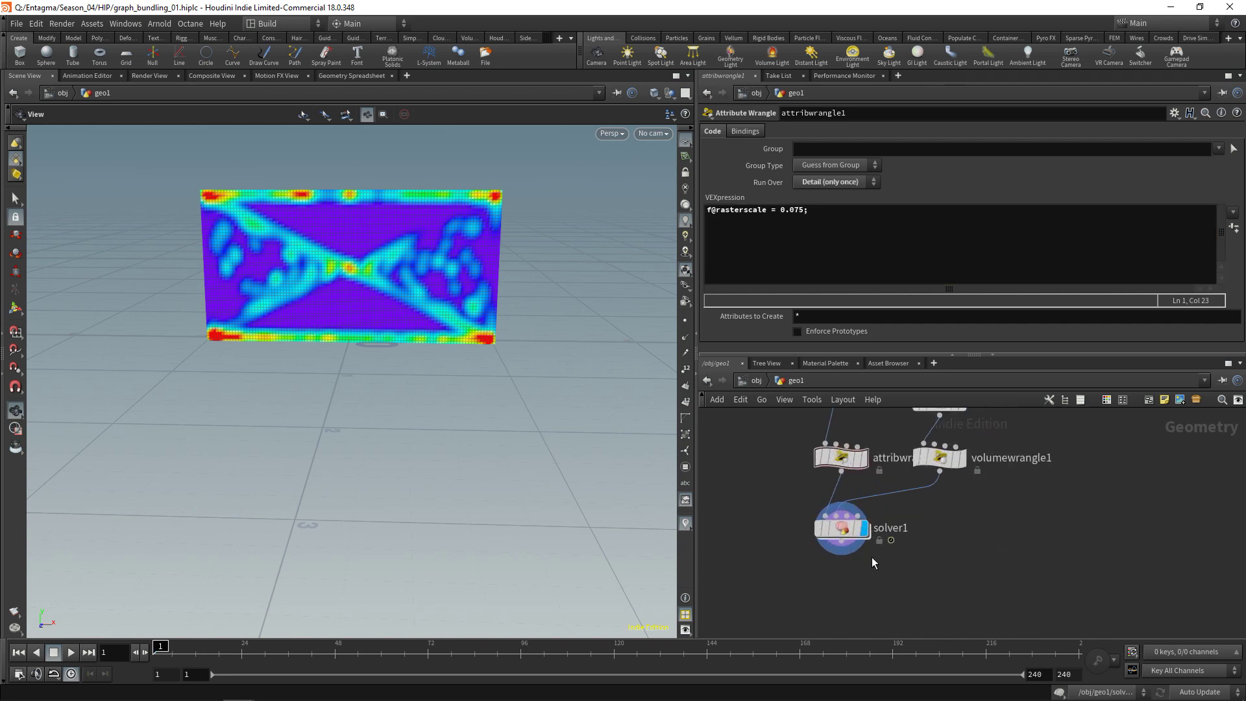
{"action": "middle_click", "coordinate": [842, 464]}
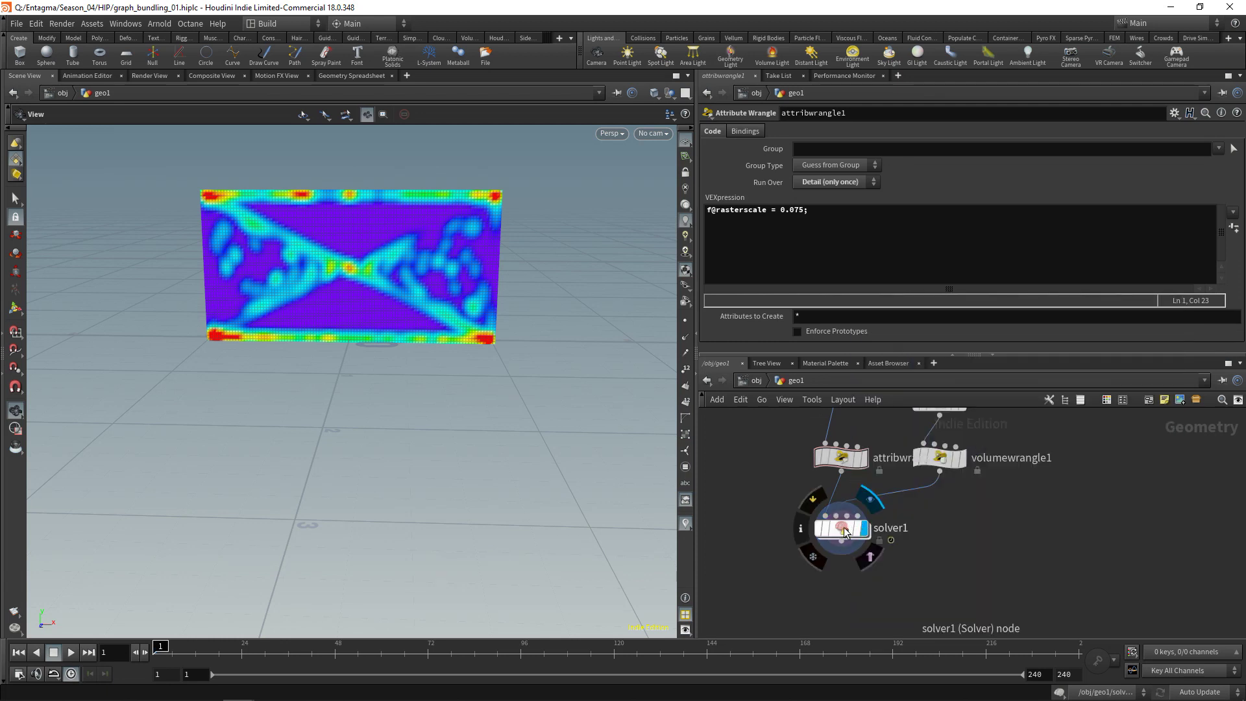
{"action": "double_click", "coordinate": [852, 532]}
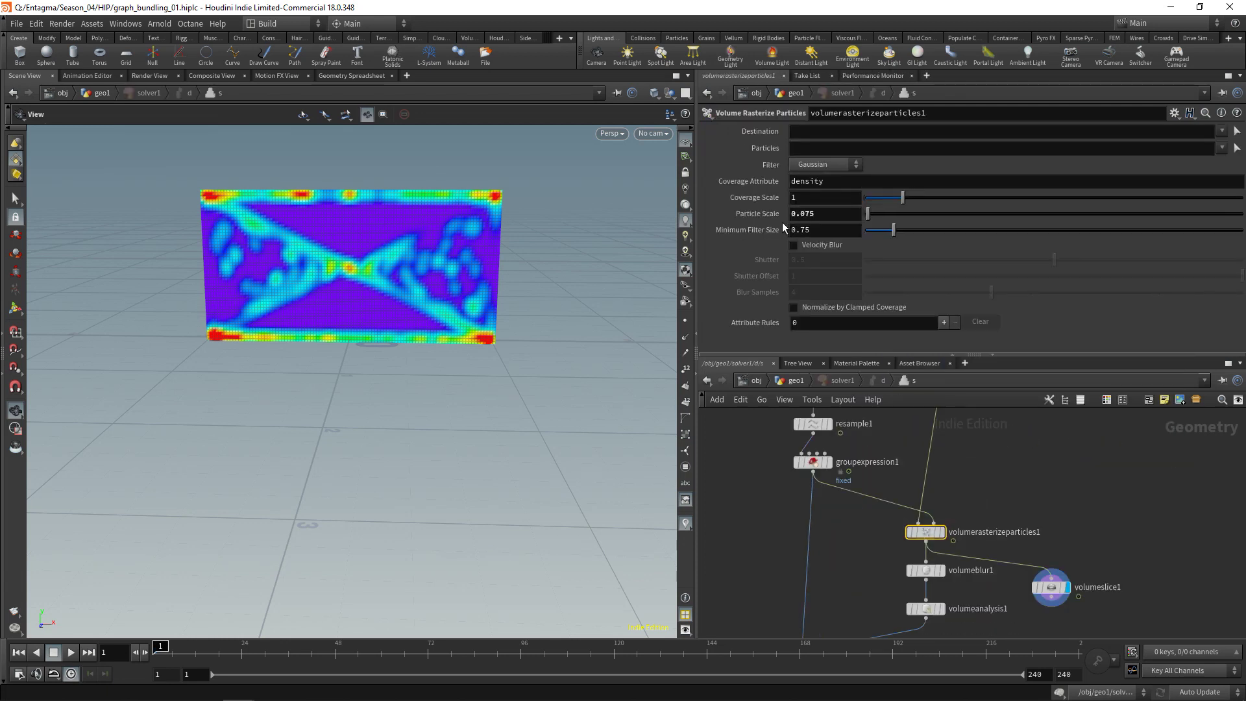
Set Particle Scale to the expression detail("../groupexpression1/", "rasterscale", 0)
{"action": "left_click", "coordinate": [824, 214]}
{"action": "type", "text": "detail"}
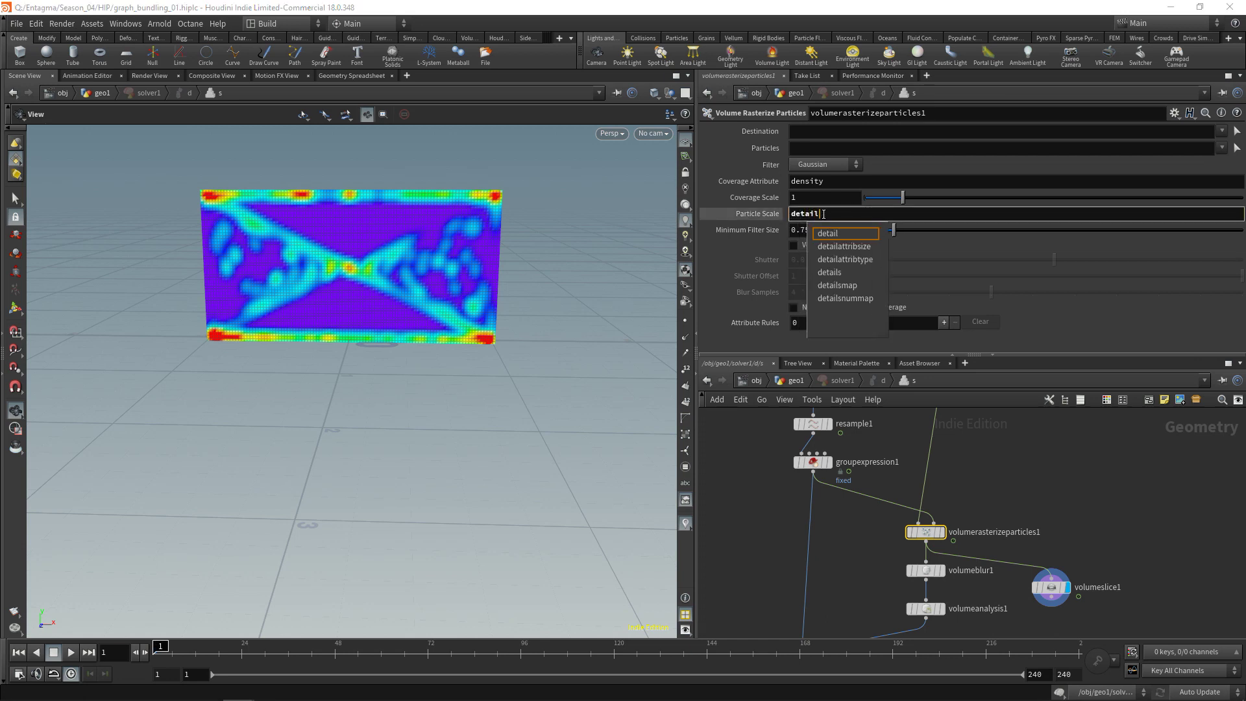
{"action": "key", "text": "Return"}
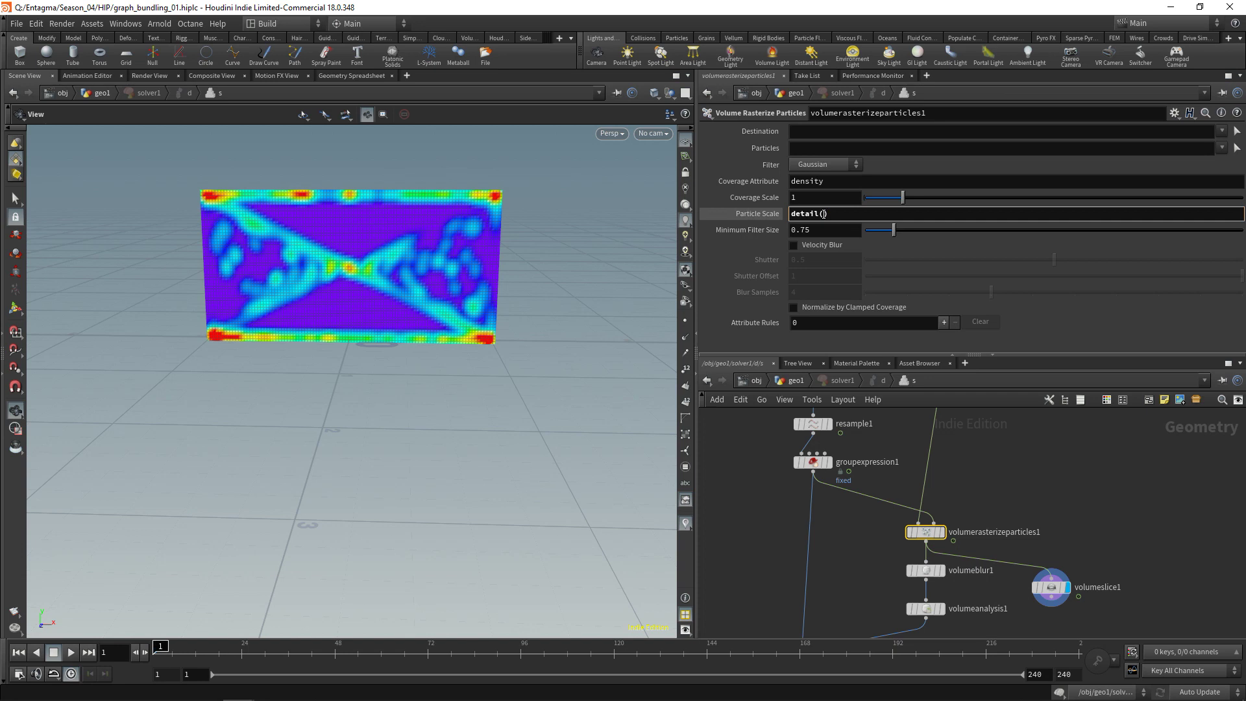
{"action": "type", "text": "\""}
{"action": "middle_click_drag", "start_coordinate": [1037, 454], "coordinate": [1044, 522]}
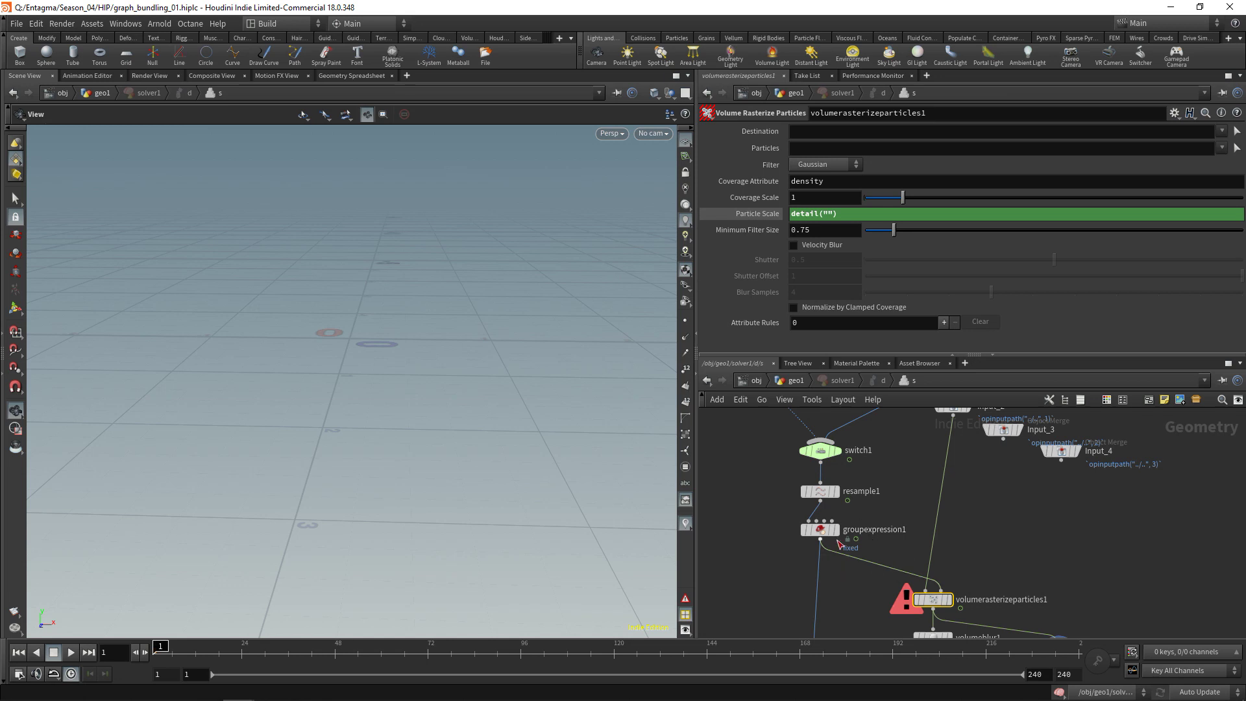
{"action": "left_click", "coordinate": [828, 214]}
{"action": "type", "text": "../"}
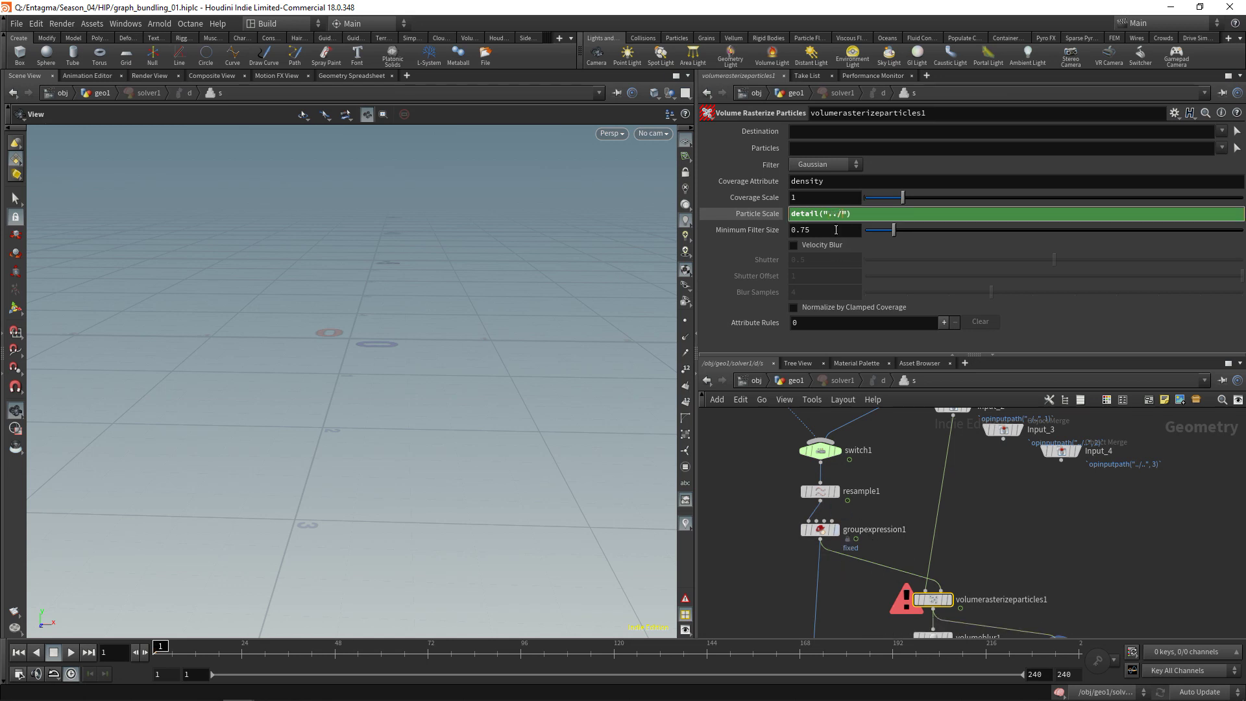
{"action": "type", "text": "groupexpression1/"}
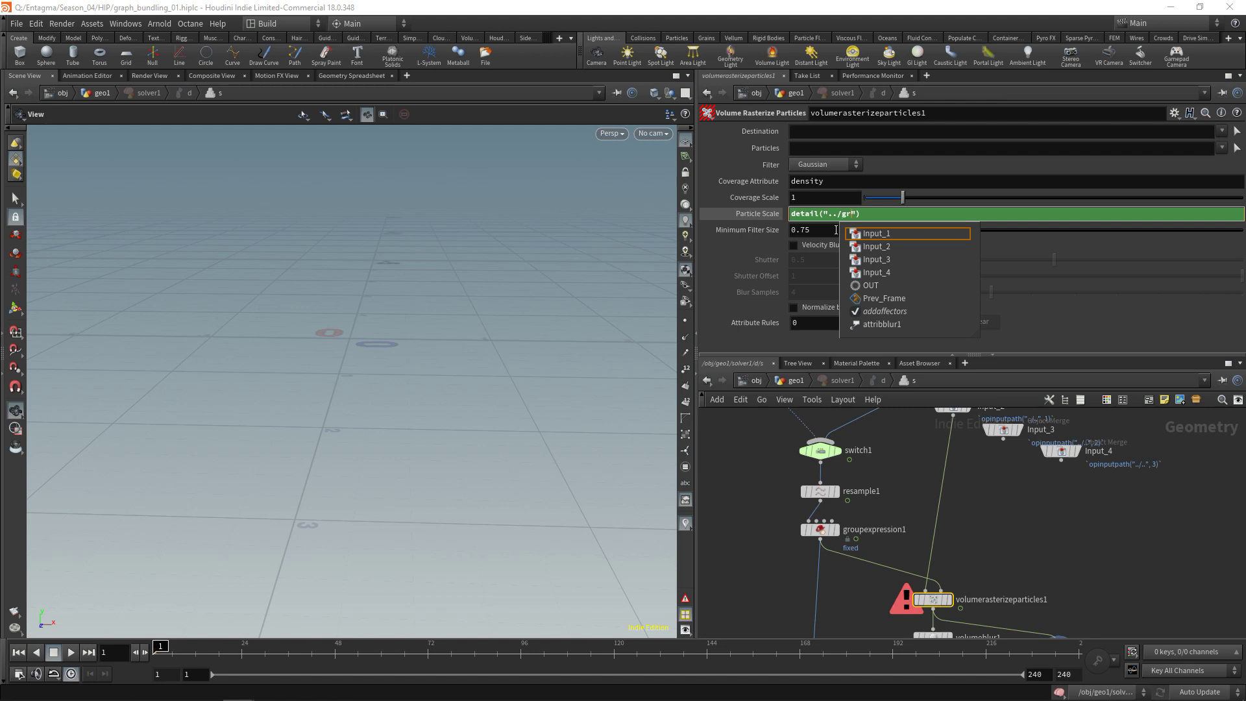
{"action": "type", "text": "\", \""}
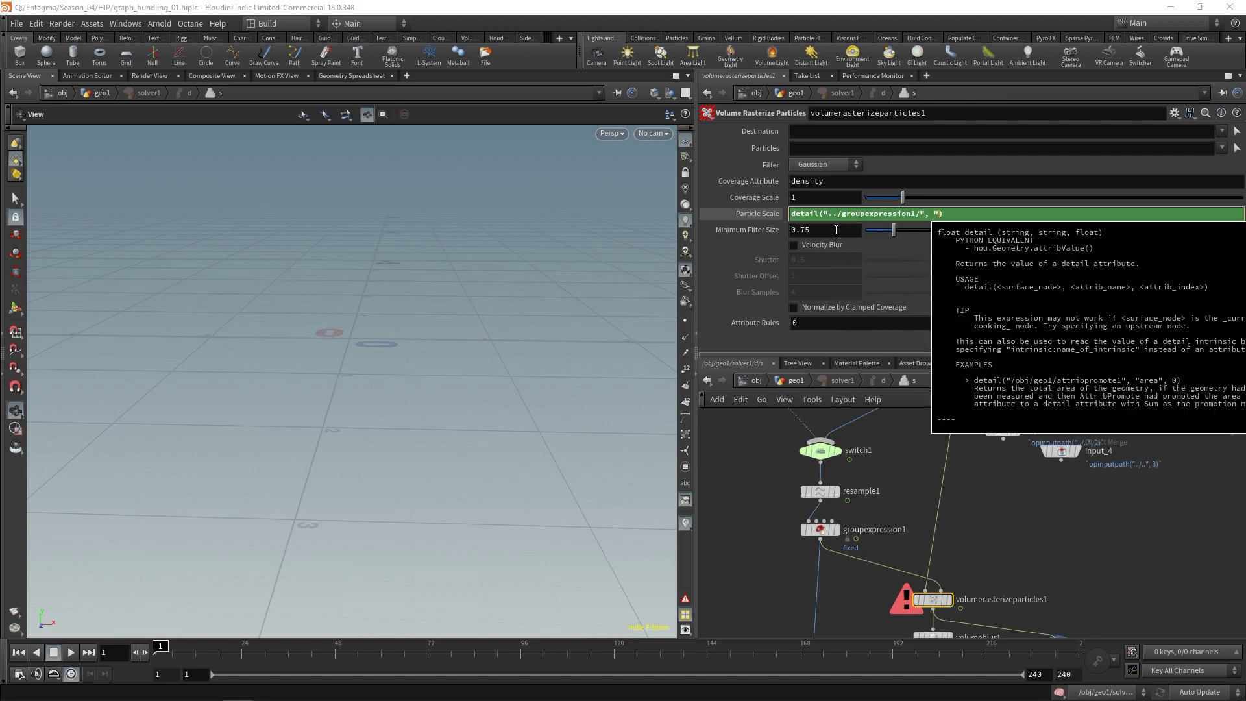
{"action": "middle_click", "coordinate": [819, 531]}
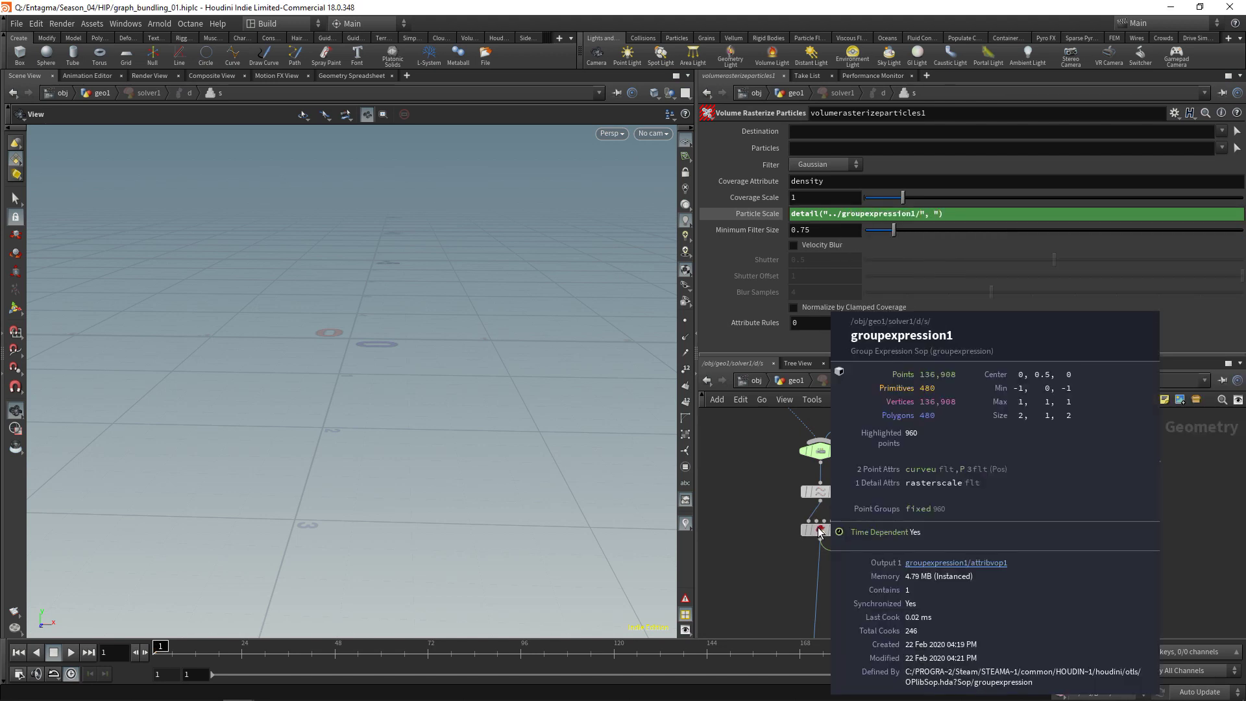
{"action": "left_click", "coordinate": [940, 215]}
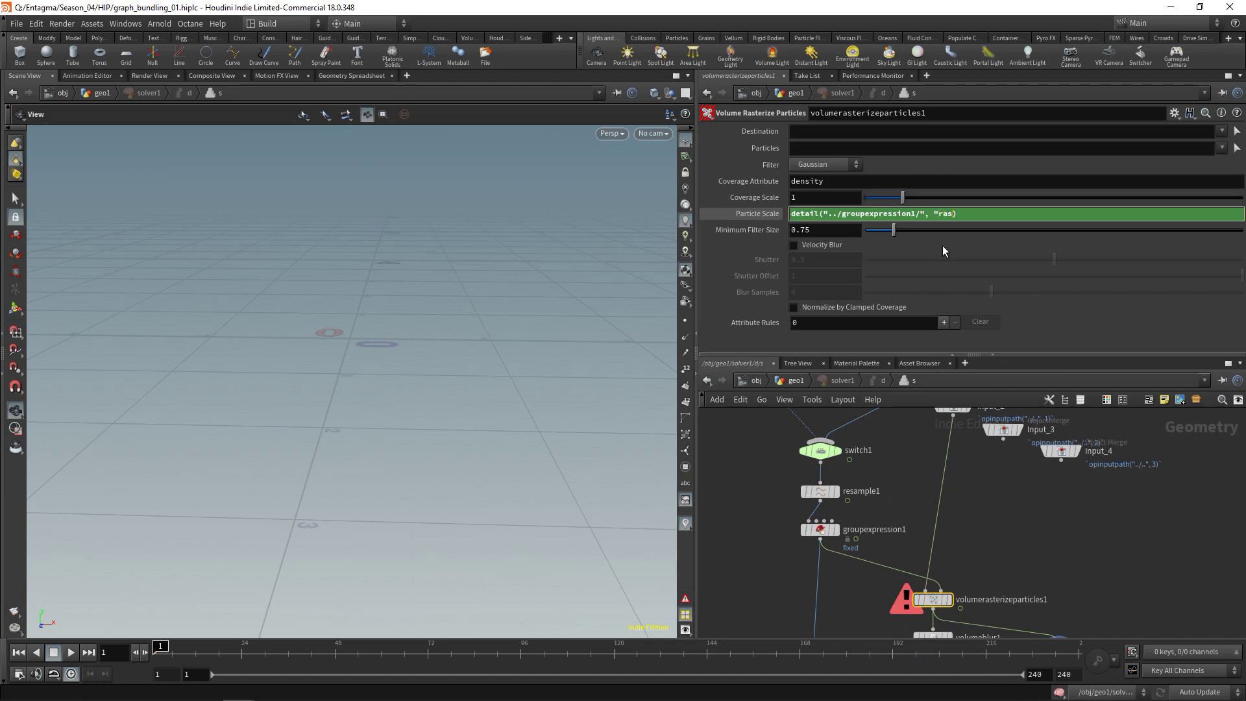
{"action": "type", "text": "rasterscale\", 0"}
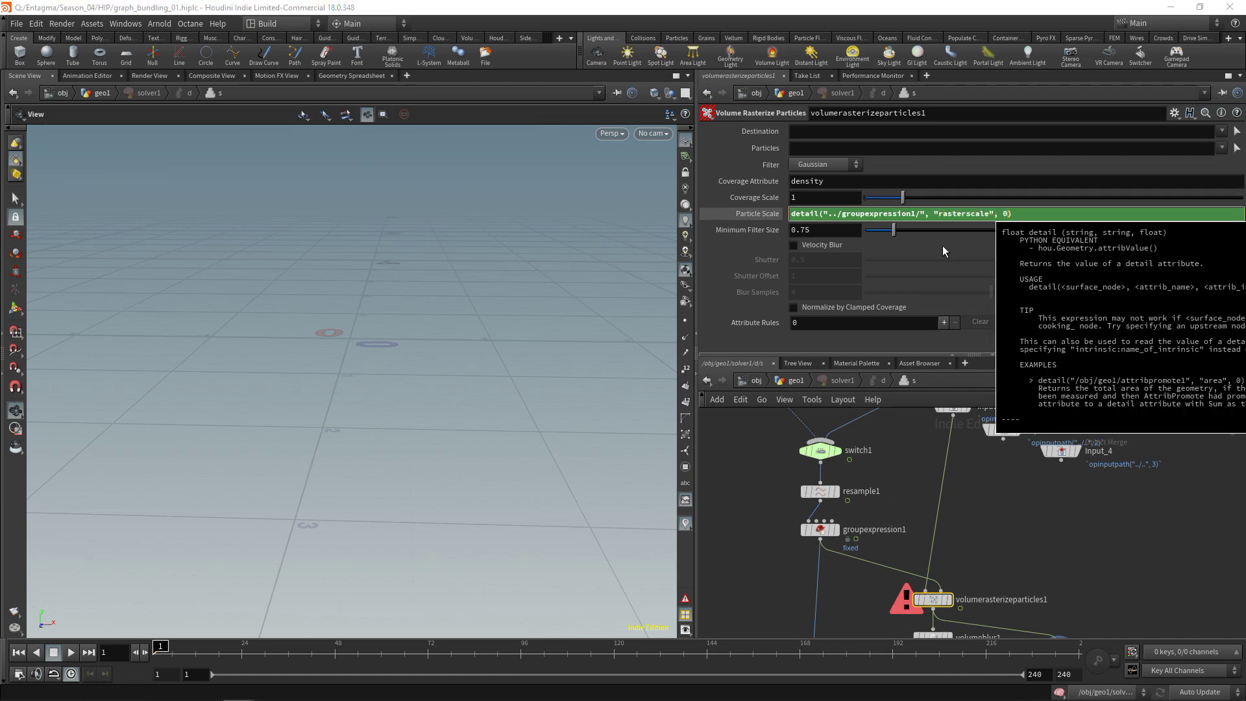
{"action": "key", "text": "Return"}
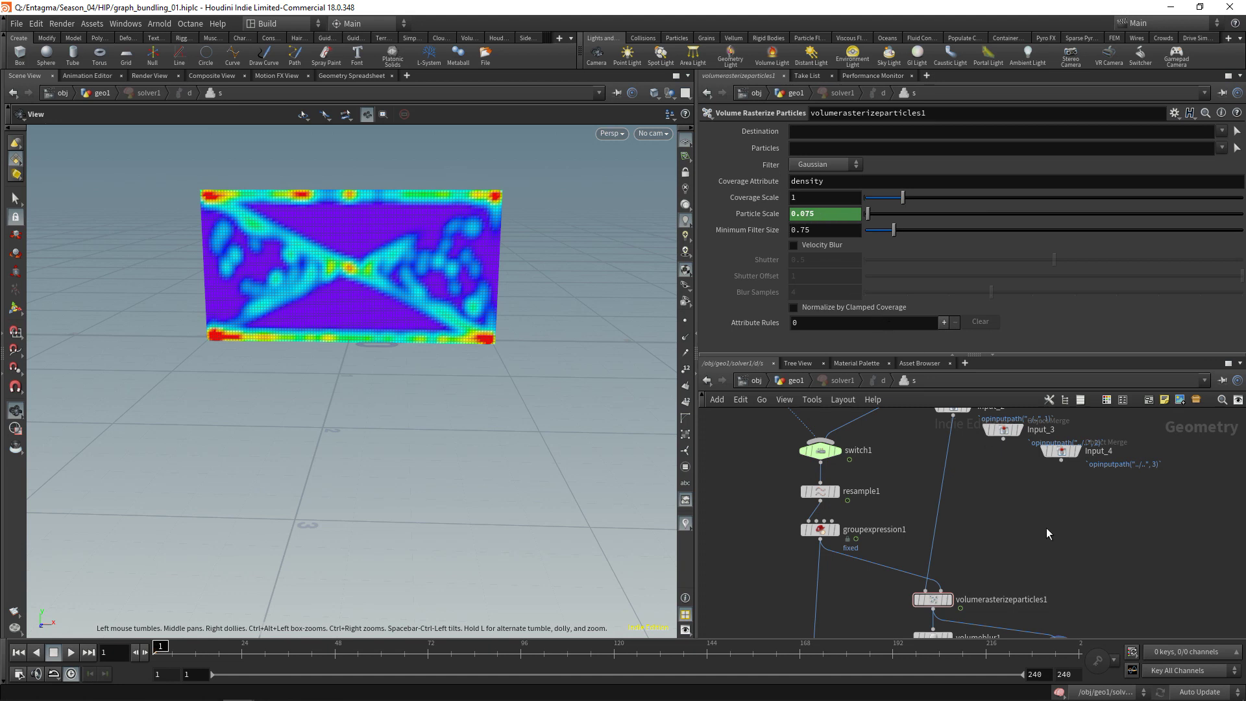
{"action": "scroll", "coordinate": [1047, 528], "scroll_direction": "down", "scroll_amount": 3}
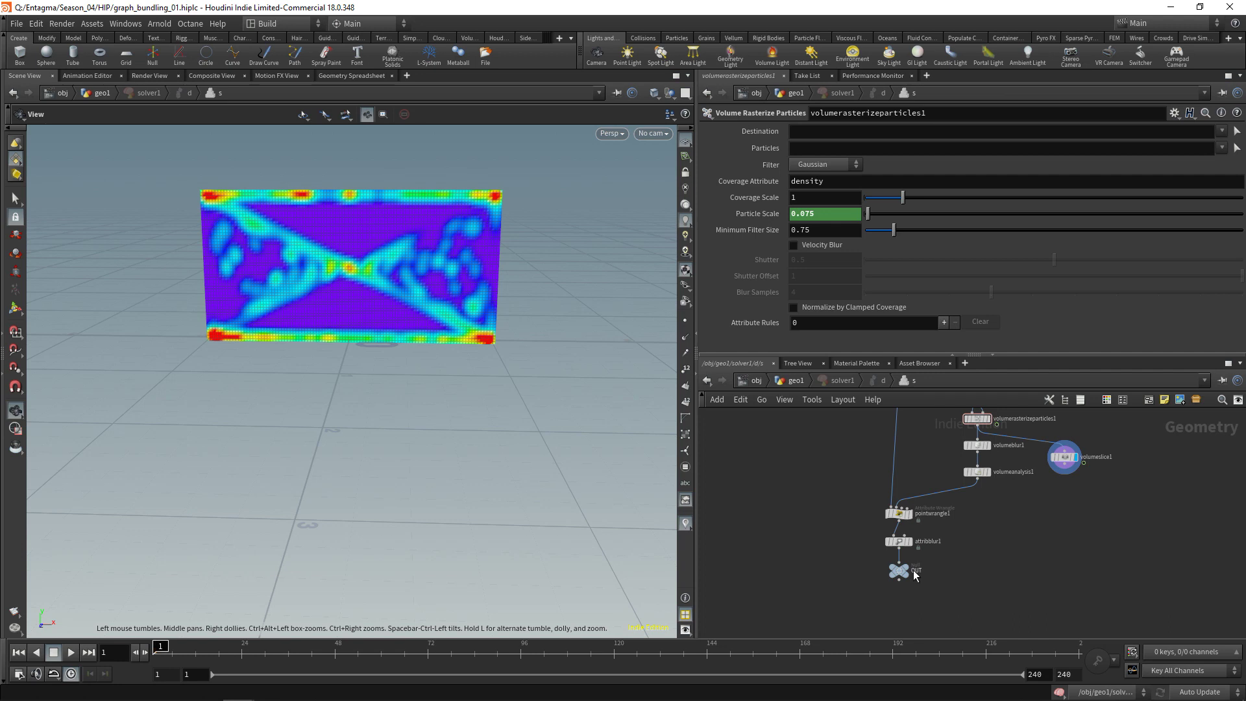
Add a Detail-mode Attribute Wrangle with f@rasterscale *= chf("Particle_Scale_Attenuation");
{"action": "left_click_drag", "start_coordinate": [898, 570], "coordinate": [899, 597]}
{"action": "key", "text": "Tab"}
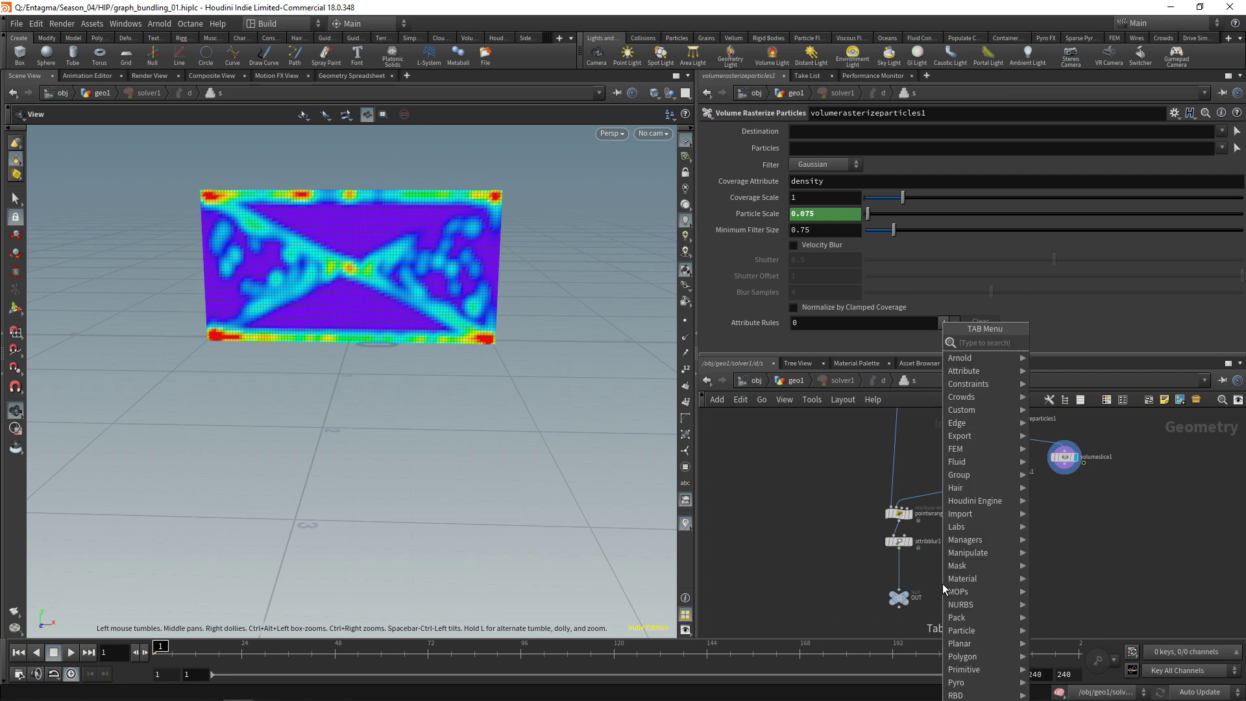
{"action": "type", "text": "attrib"}
{"action": "key", "text": "Return"}
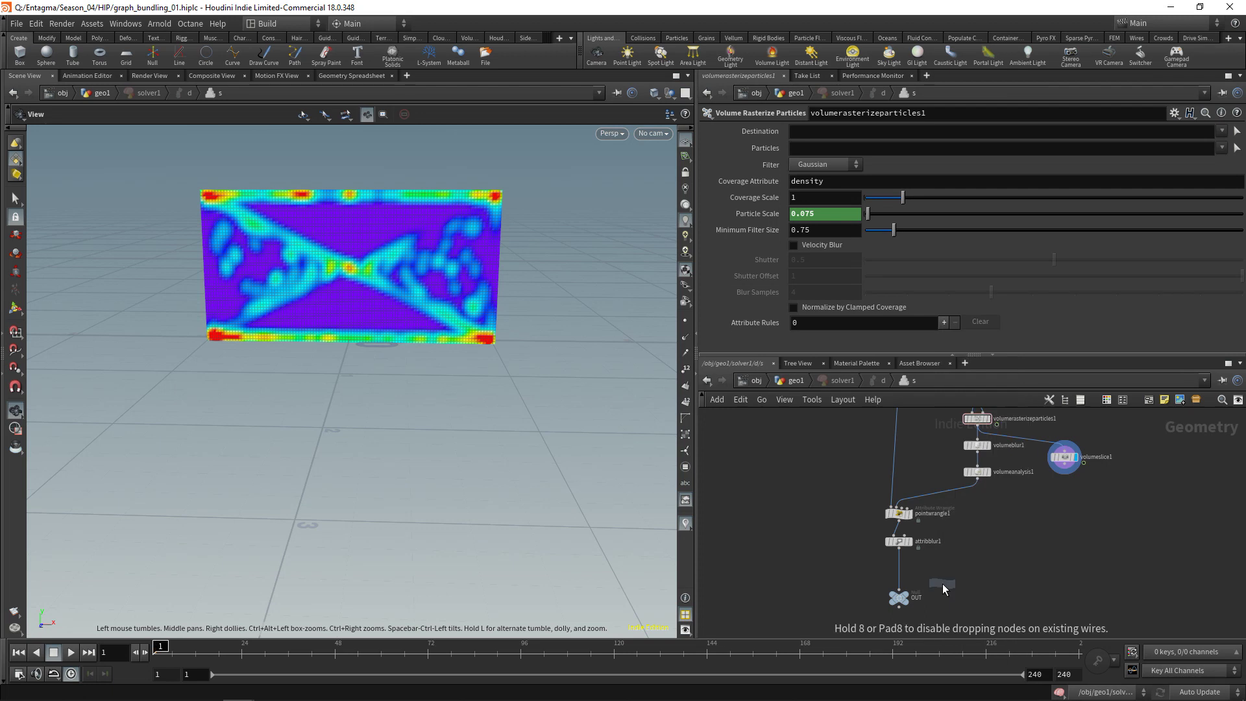
{"action": "left_click", "coordinate": [943, 583]}
{"action": "left_click", "coordinate": [817, 183]}
{"action": "left_click", "coordinate": [818, 194]}
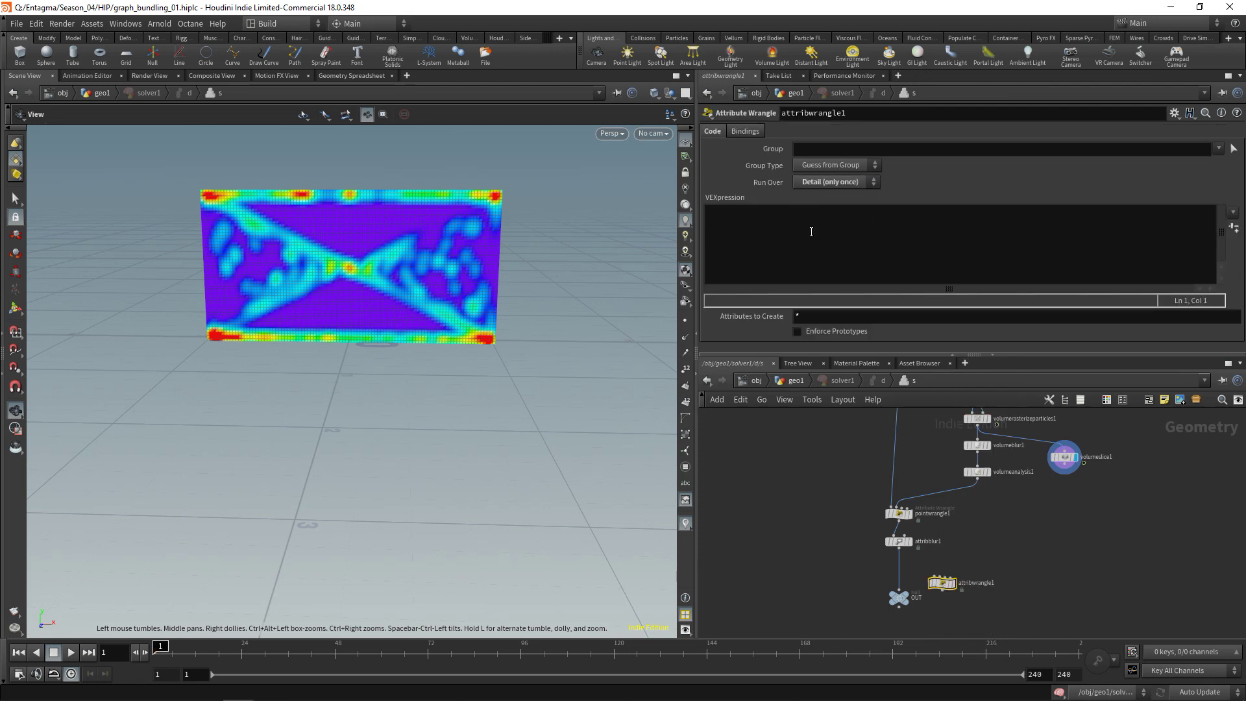
{"action": "left_click", "coordinate": [812, 232]}
{"action": "type", "text": "f@ras"}
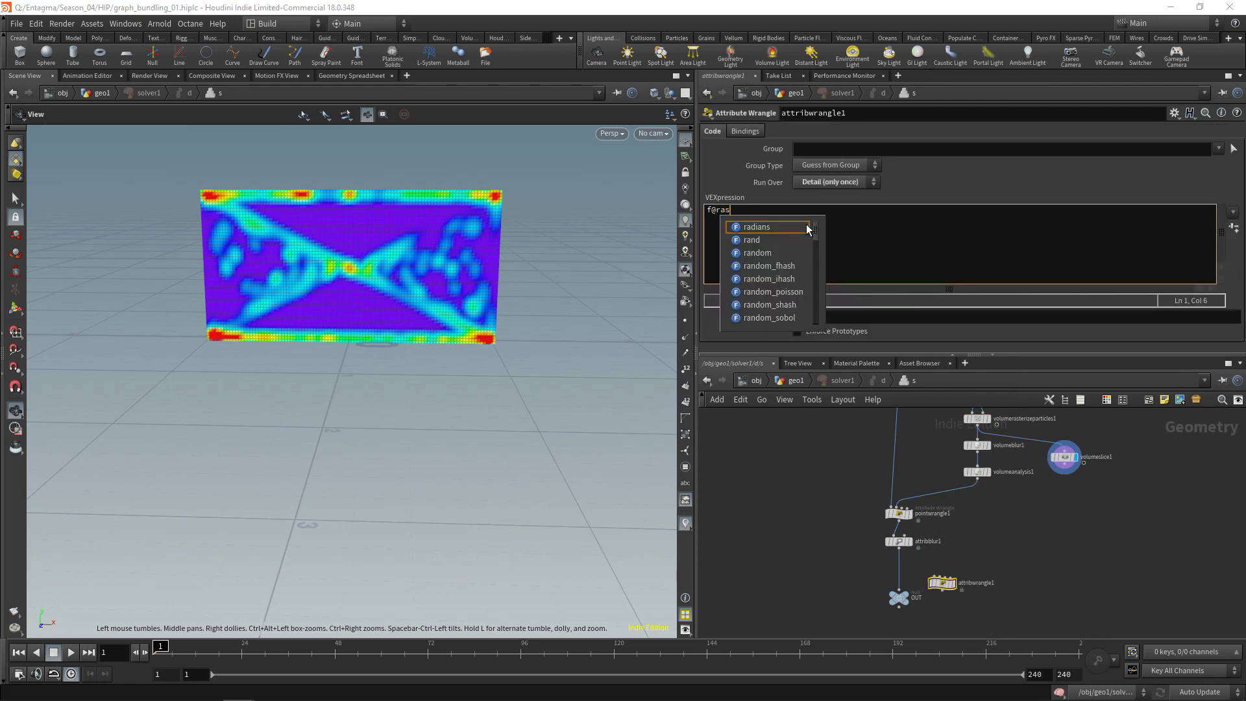
{"action": "type", "text": "terscale *= "}
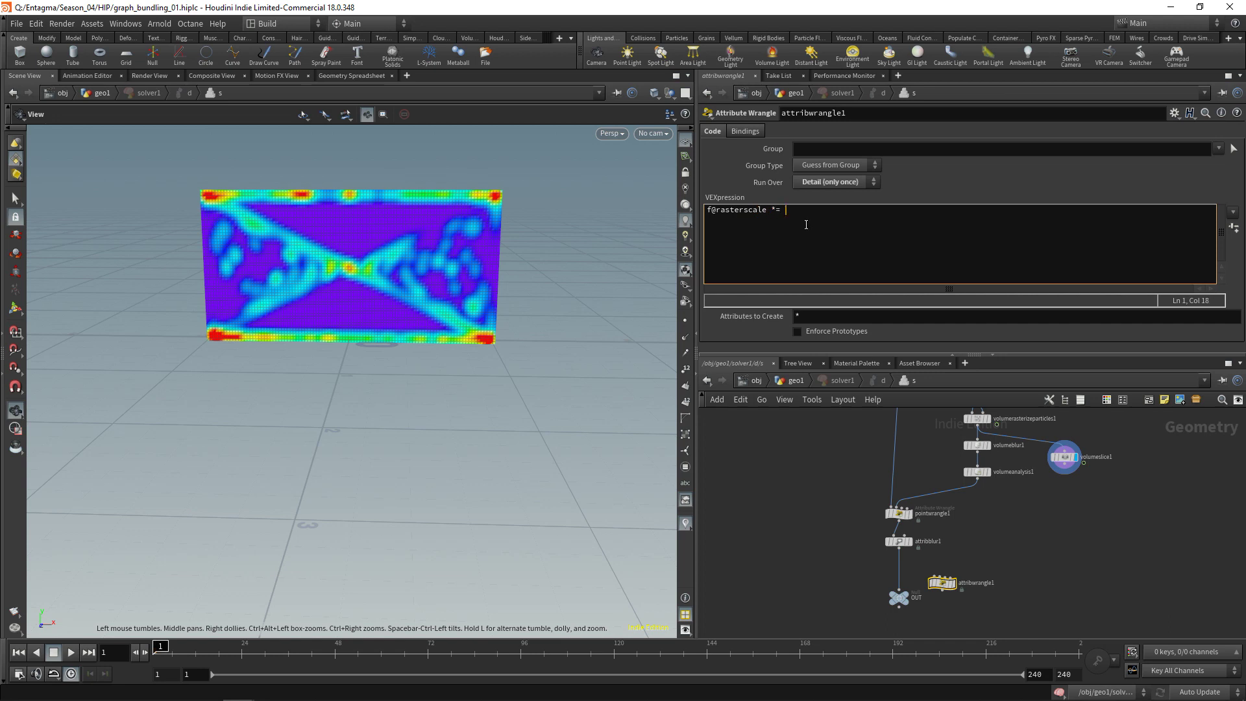
{"action": "type", "text": "chf();"}
{"action": "key", "text": "Left"}
{"action": "type", "text": "\"P"}
{"action": "type", "text": "article_Scale_A"}
{"action": "type", "text": "ttenuation"}
Create the Particle Scale Attenuation parameter, wire the wrangle before OUT, and set it to 0.98
{"action": "left_click", "coordinate": [1234, 227]}
{"action": "left_click_drag", "start_coordinate": [943, 582], "coordinate": [899, 570]}
{"action": "left_click_drag", "start_coordinate": [973, 354], "coordinate": [973, 421]}
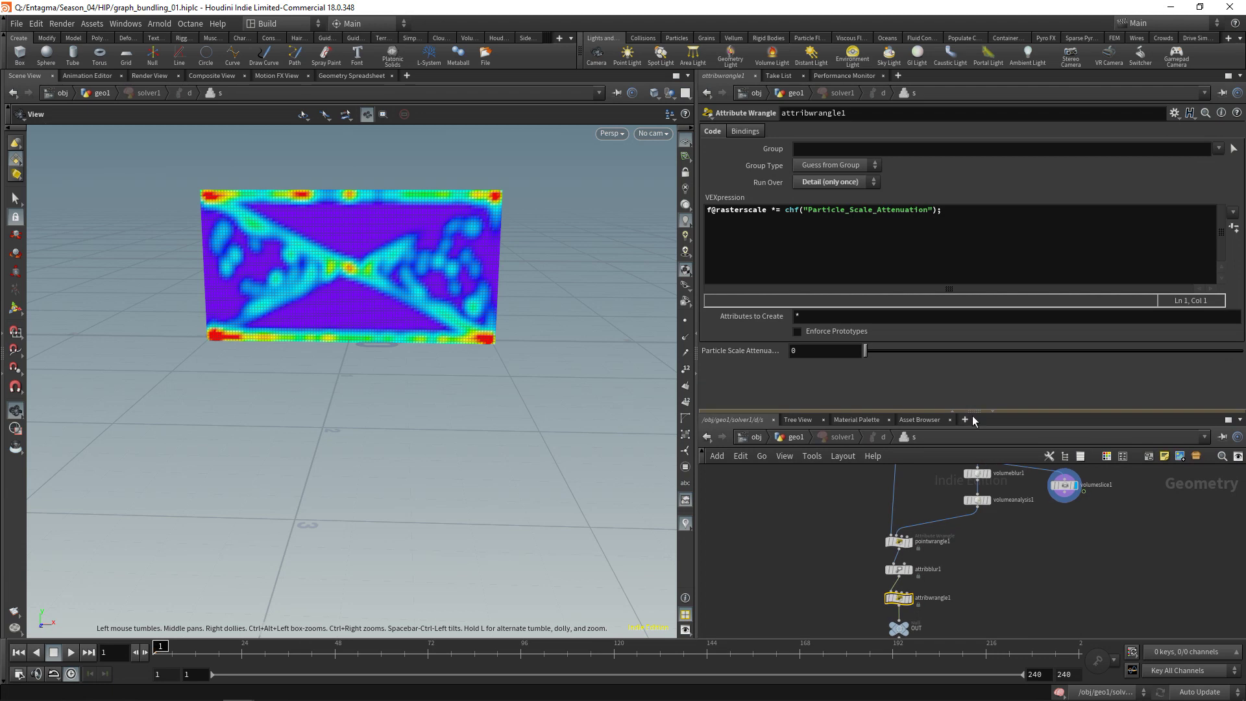
{"action": "left_click", "coordinate": [824, 350]}
{"action": "type", "text": ".9"}
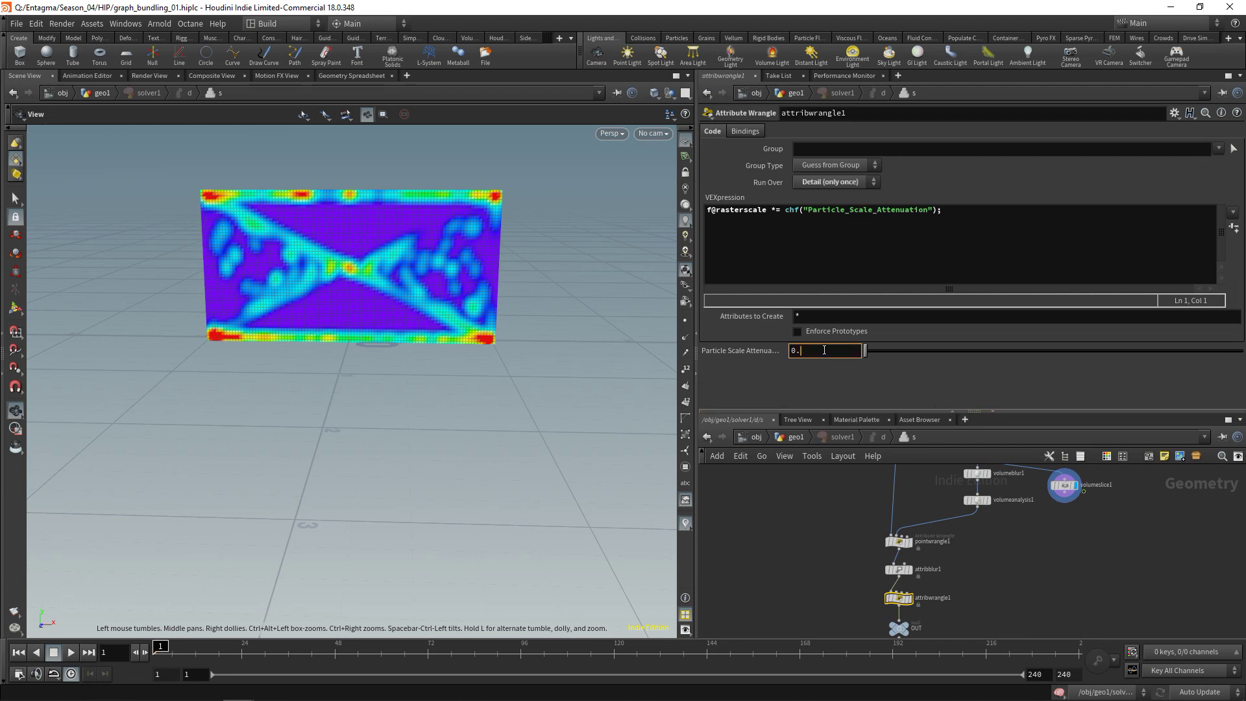
{"action": "type", "text": "8"}
Display OUT, save from geo1, and play the simulation, scrubbing to frame 225
{"action": "left_click", "coordinate": [908, 627]}
{"action": "key", "text": "u"}
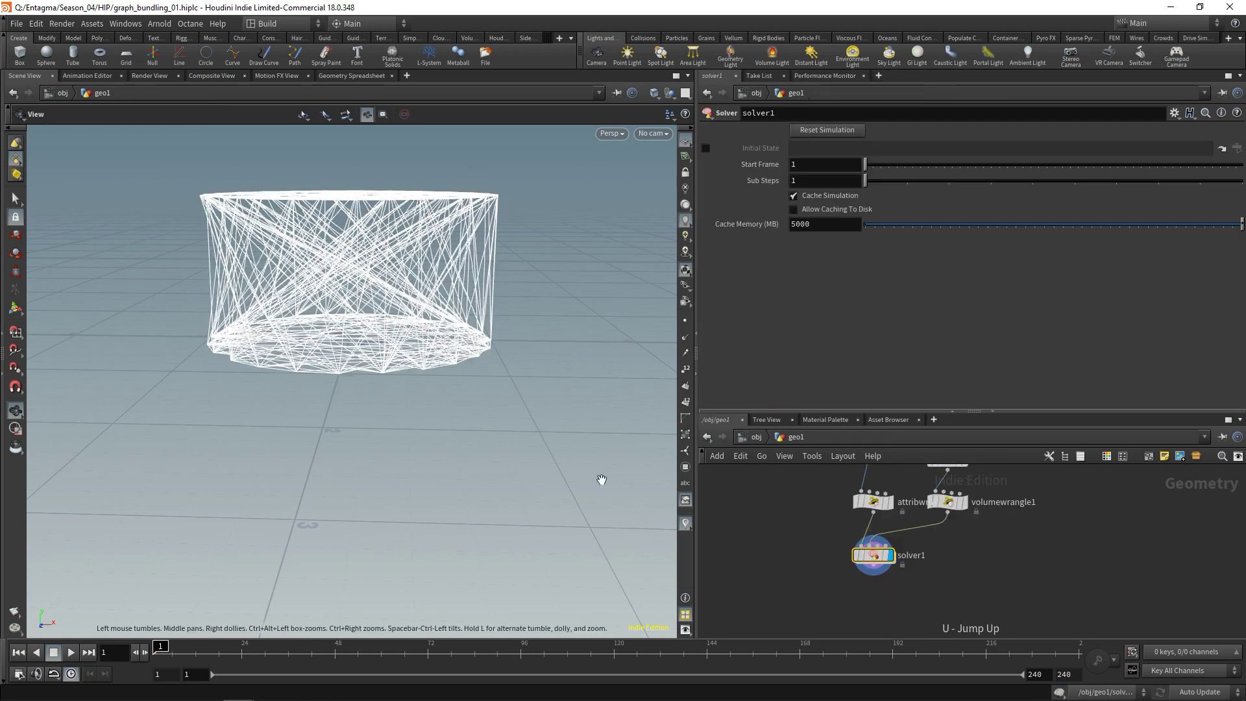
{"action": "key", "text": "ctrl+s"}
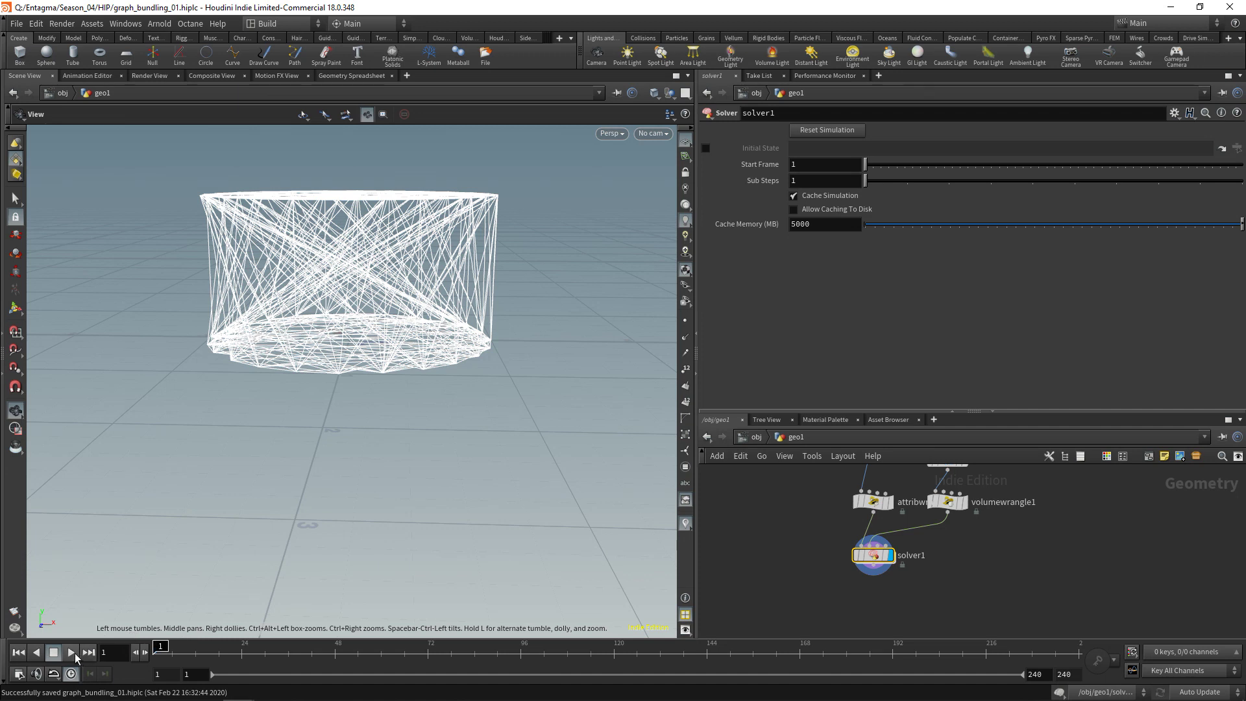
{"action": "left_click", "coordinate": [71, 653]}
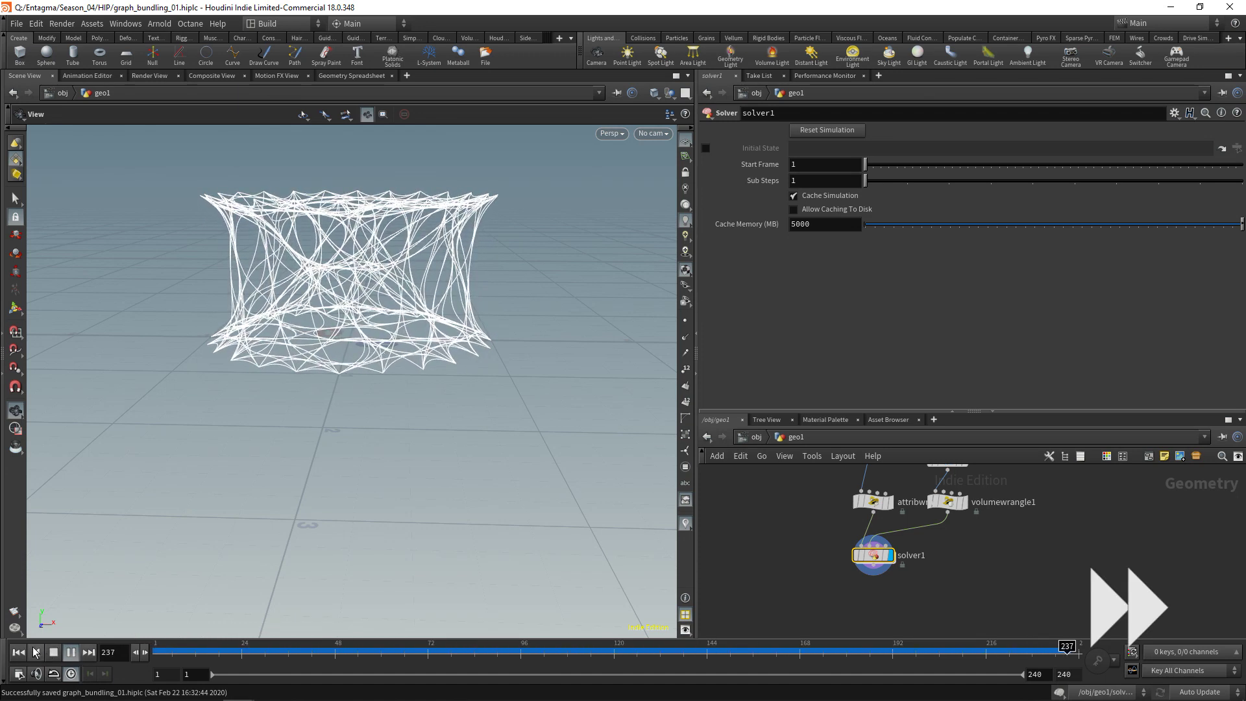
{"action": "left_click", "coordinate": [54, 653]}
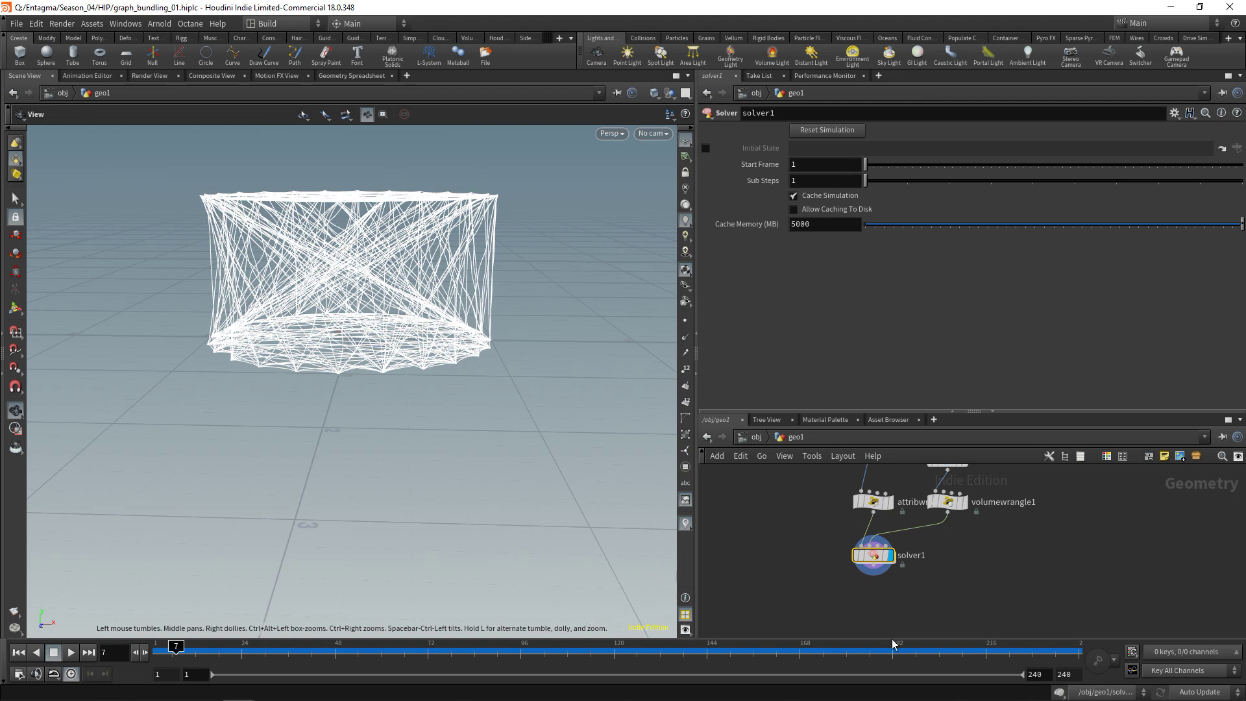
{"action": "left_click_drag", "start_coordinate": [893, 644], "coordinate": [1016, 654]}
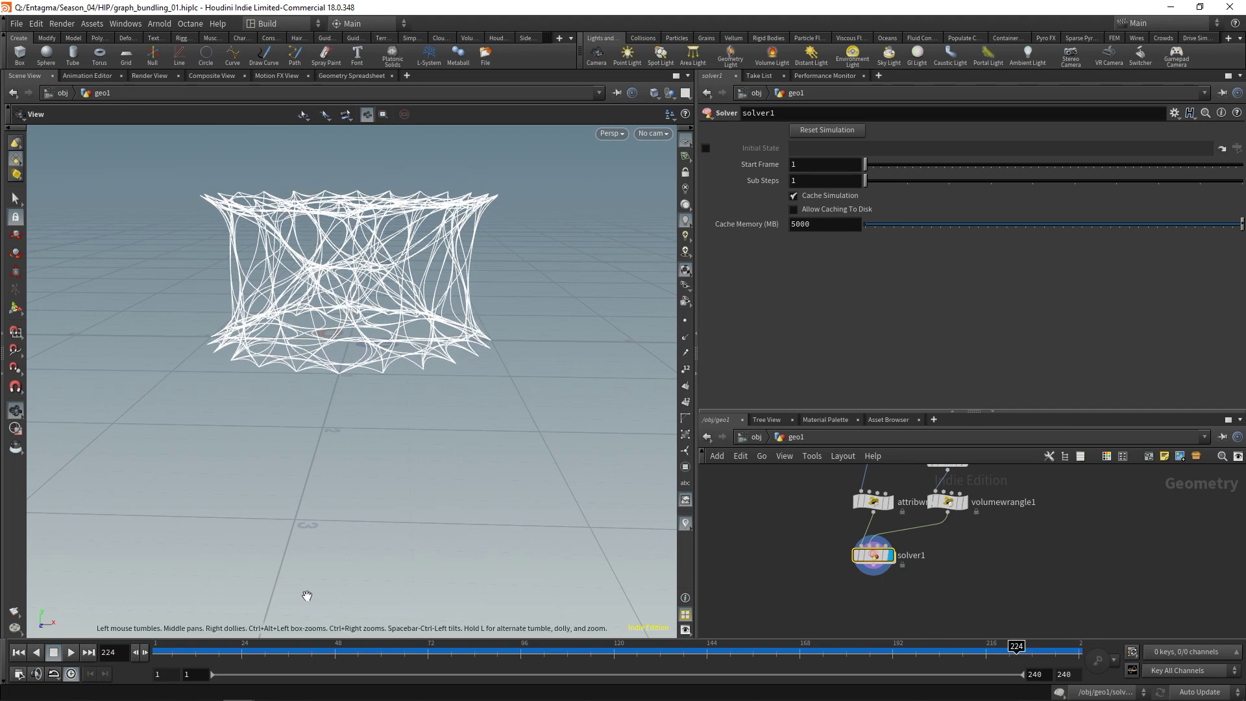
Return to frame 1, save, and show attribblur1's settings inside solver1
{"action": "left_click", "coordinate": [18, 652]}
{"action": "key", "text": "ctrl+s"}
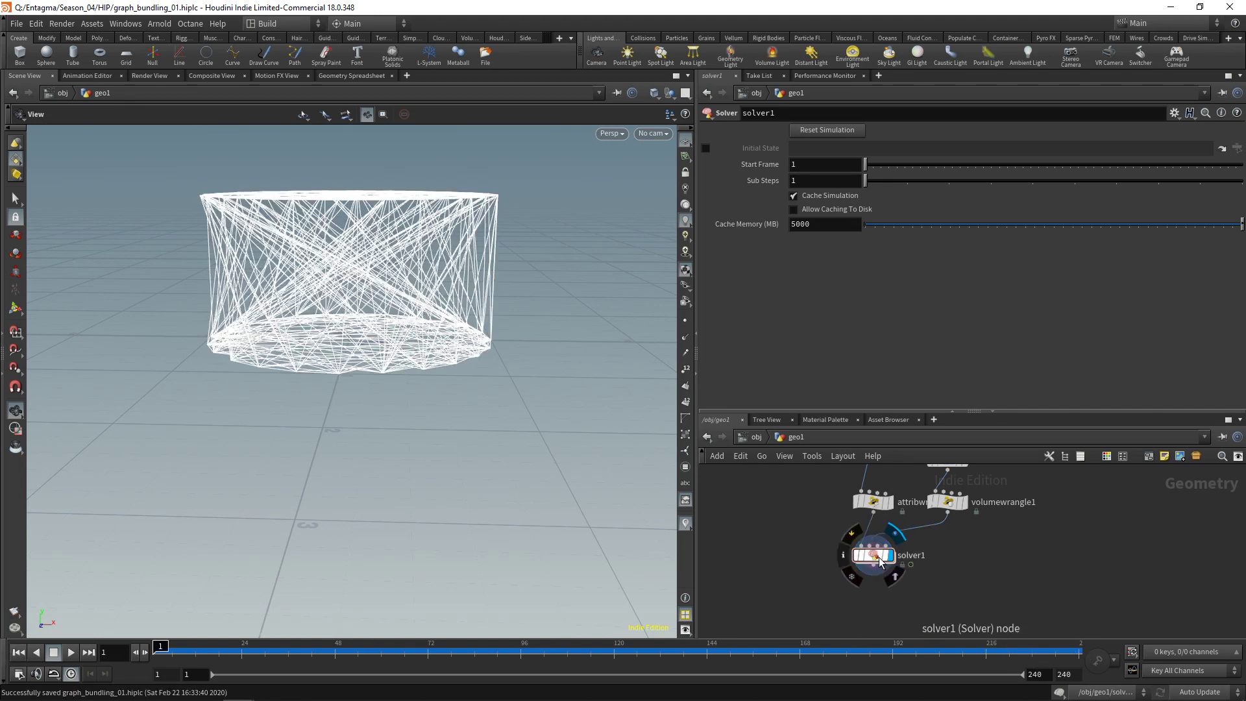
{"action": "double_click", "coordinate": [879, 559]}
{"action": "left_click", "coordinate": [903, 537]}
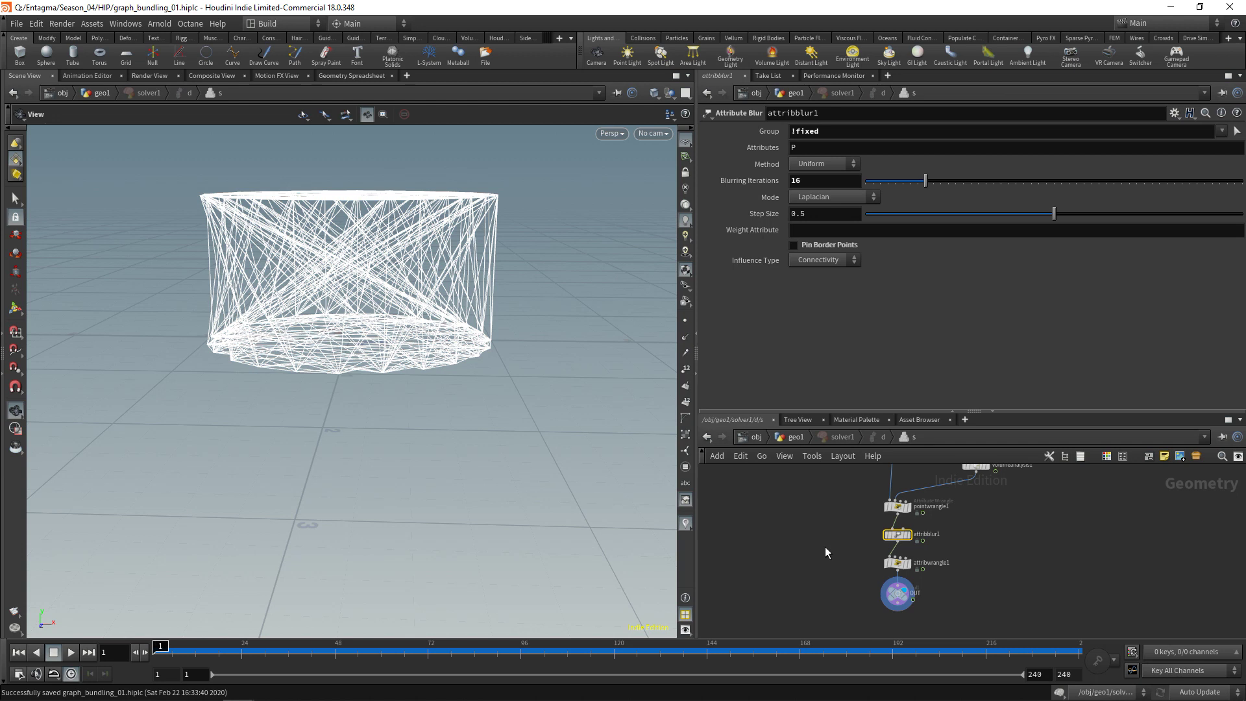
{"action": "left_click", "coordinate": [898, 507]}
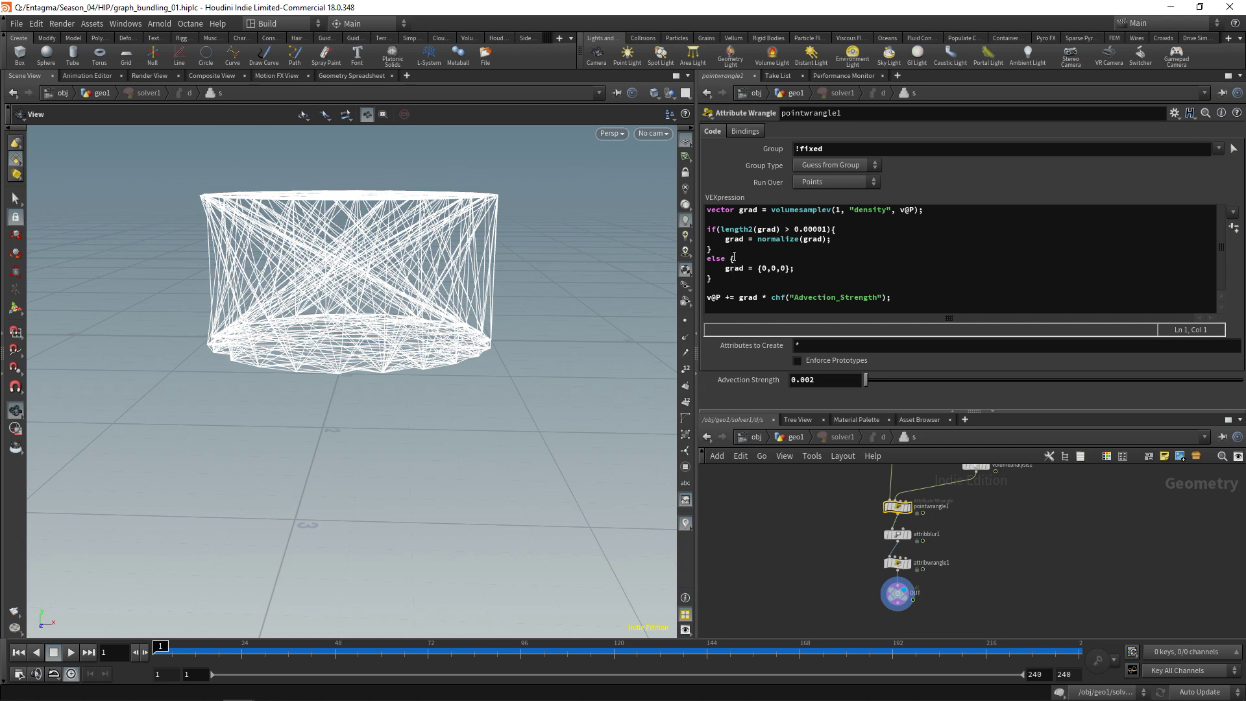
{"action": "left_click", "coordinate": [797, 271]}
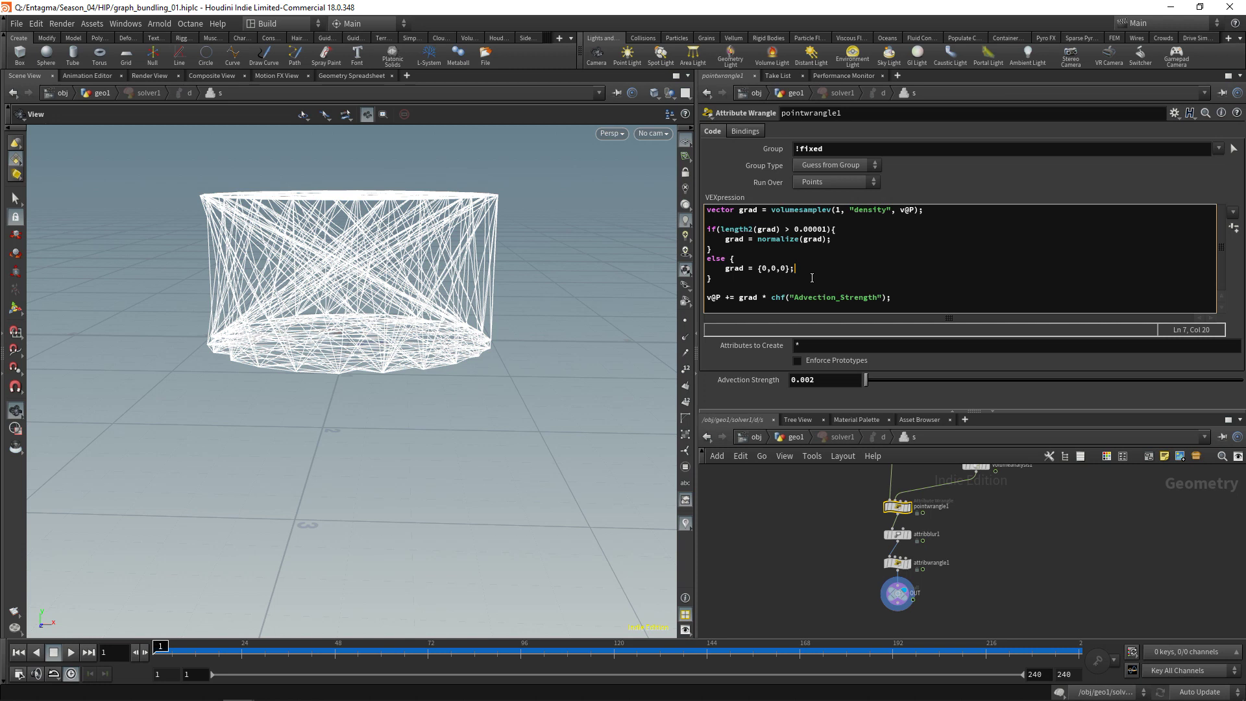
{"action": "key", "text": "Return"}
{"action": "type", "text": "@gro"}
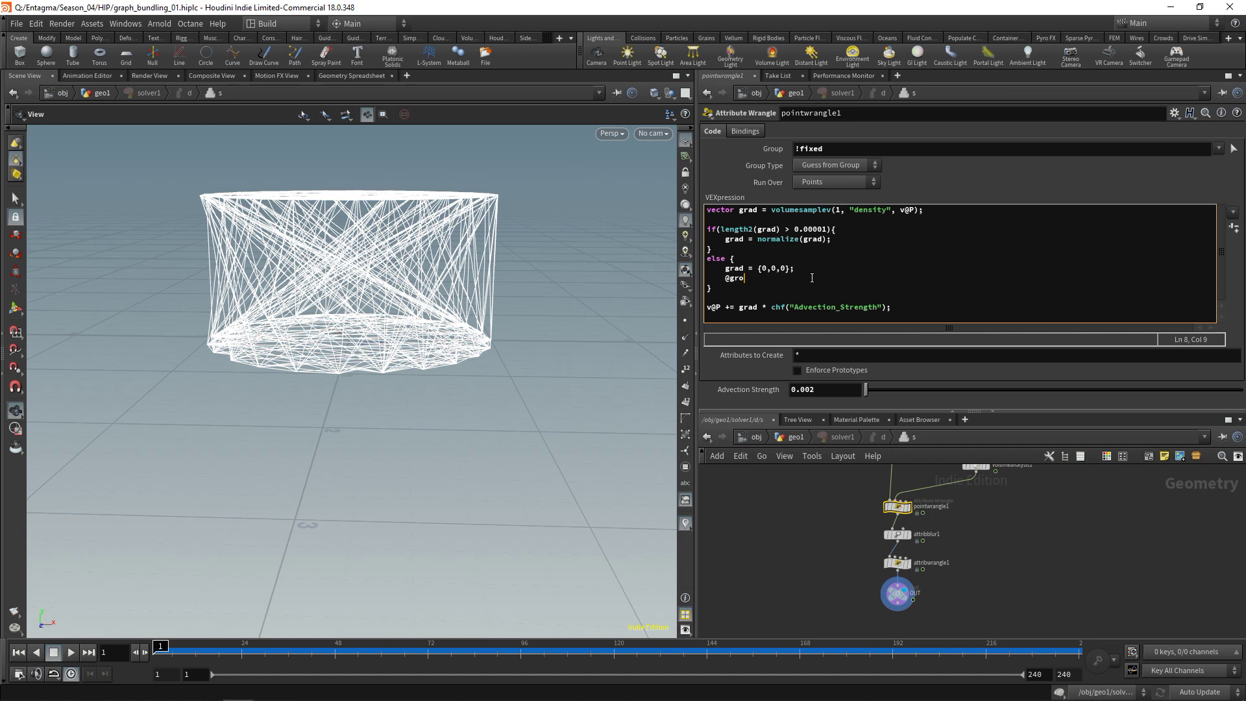
{"action": "type", "text": "up_fixed = 1;"}
Commit the wrangle code and save the scene from the geo1 level
{"action": "left_click", "coordinate": [784, 596]}
{"action": "key", "text": "u"}
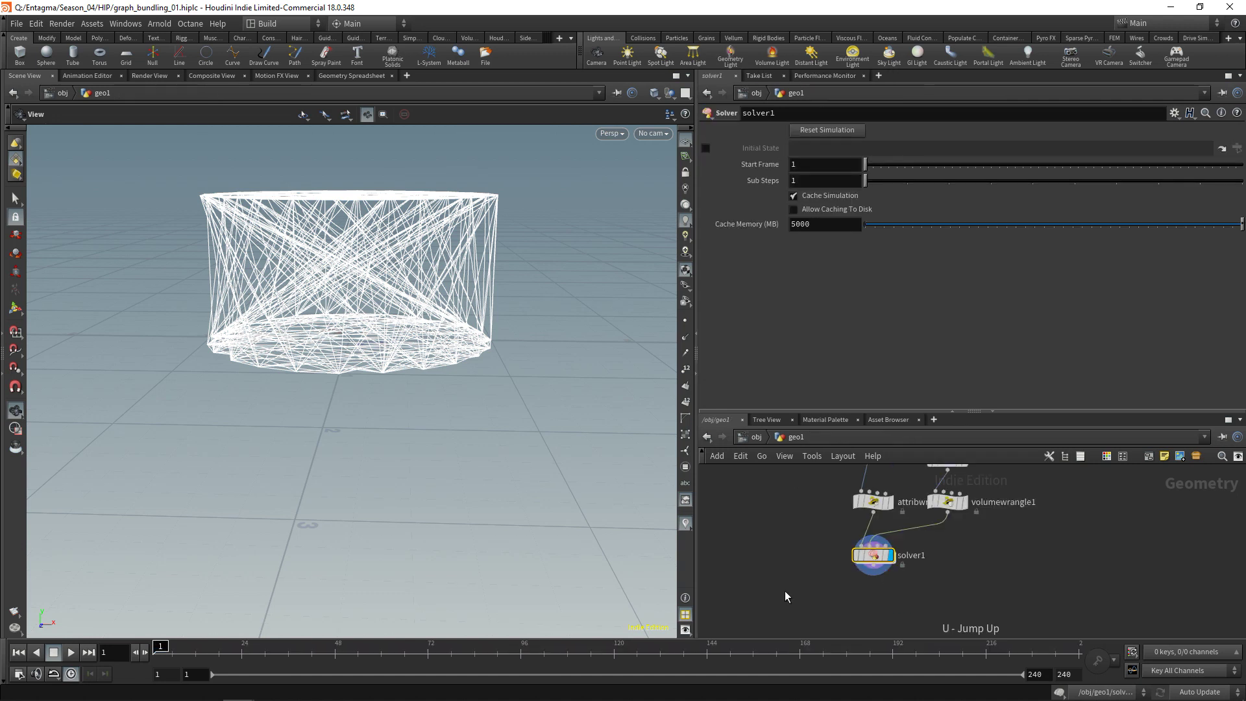
{"action": "key", "text": "ctrl+s"}
Play the simulation to frame 230, then bring up solver1's Edit Parameter Interface
{"action": "left_click", "coordinate": [71, 652]}
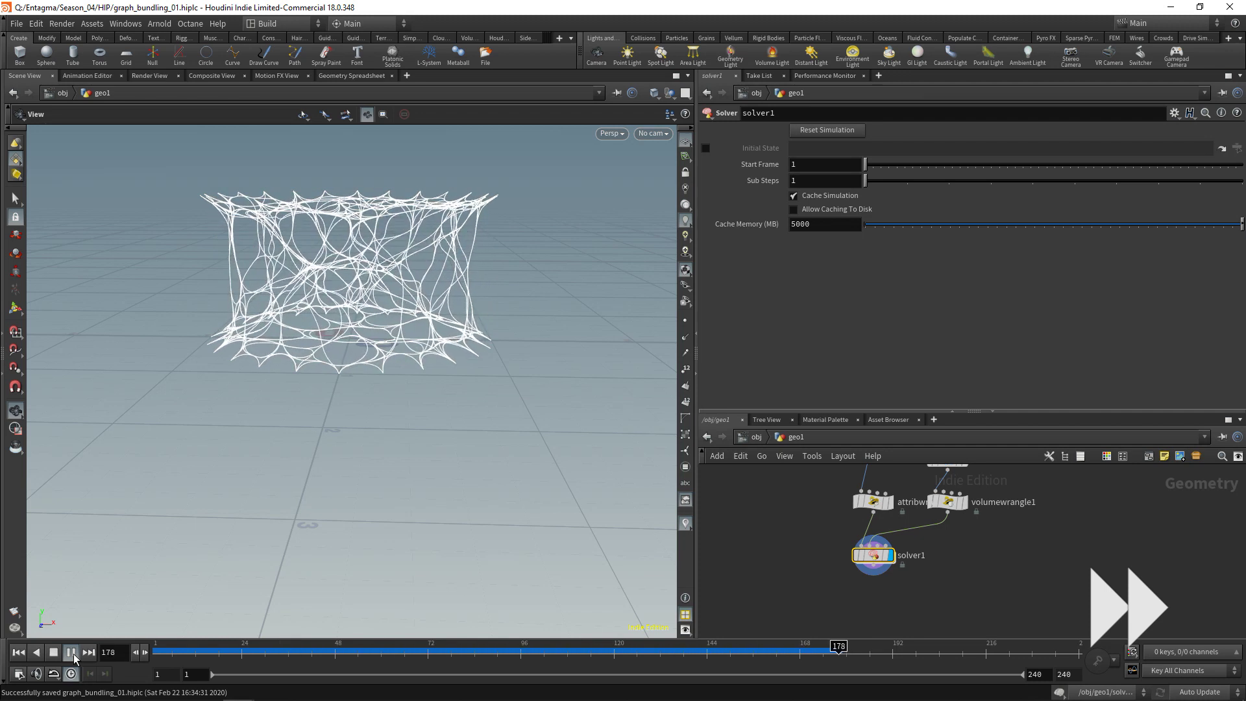
{"action": "left_click", "coordinate": [53, 653]}
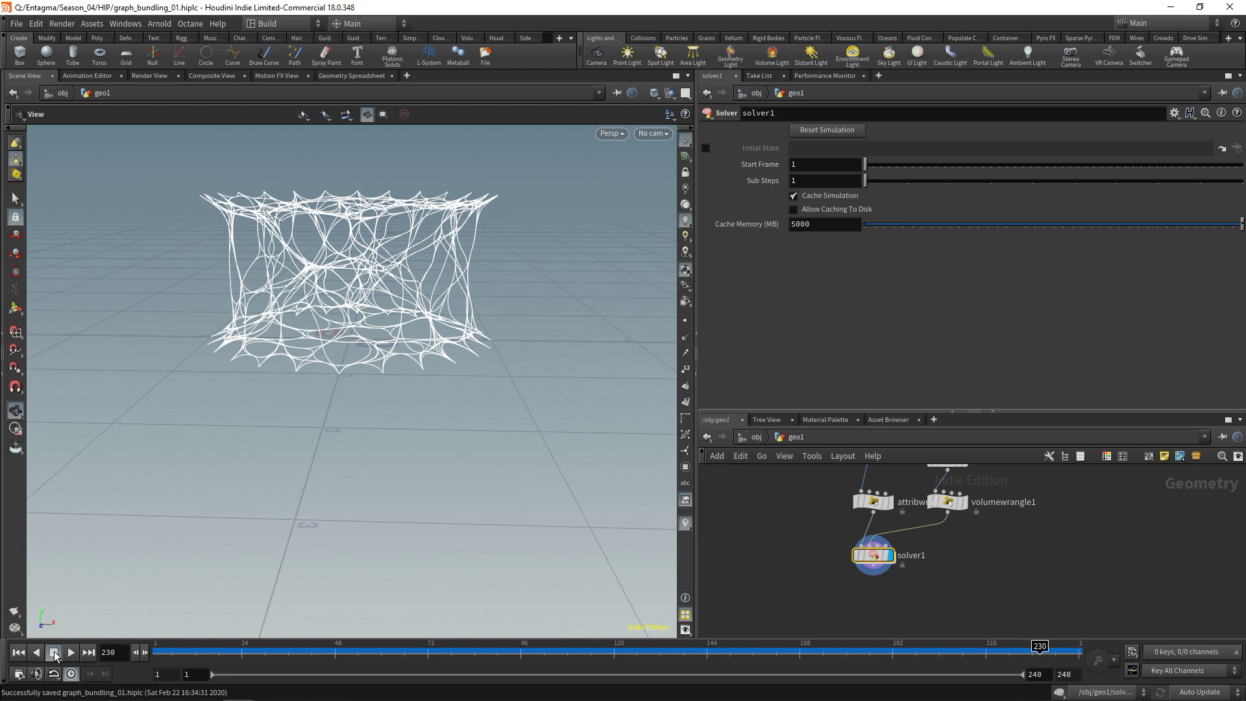
{"action": "scroll", "coordinate": [745, 558], "scroll_direction": "down", "scroll_amount": 2}
{"action": "scroll", "coordinate": [746, 558], "scroll_direction": "down", "scroll_amount": 2}
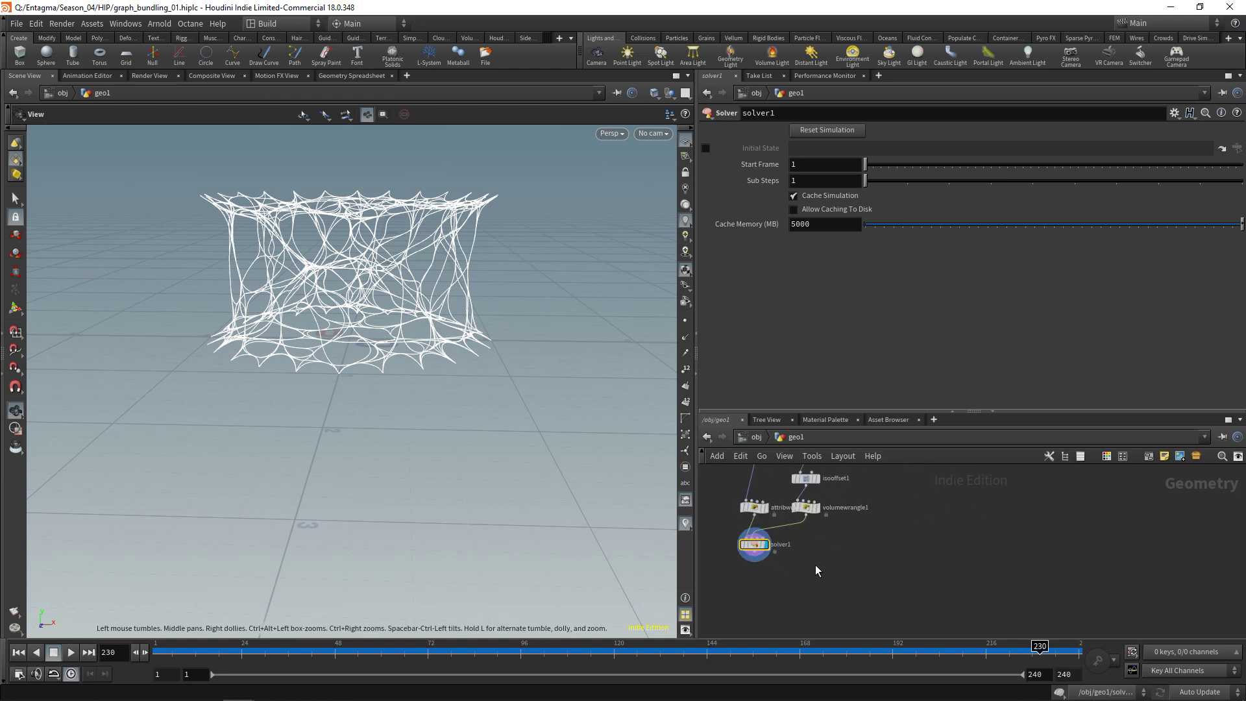
{"action": "middle_click_drag", "start_coordinate": [816, 571], "coordinate": [891, 572]}
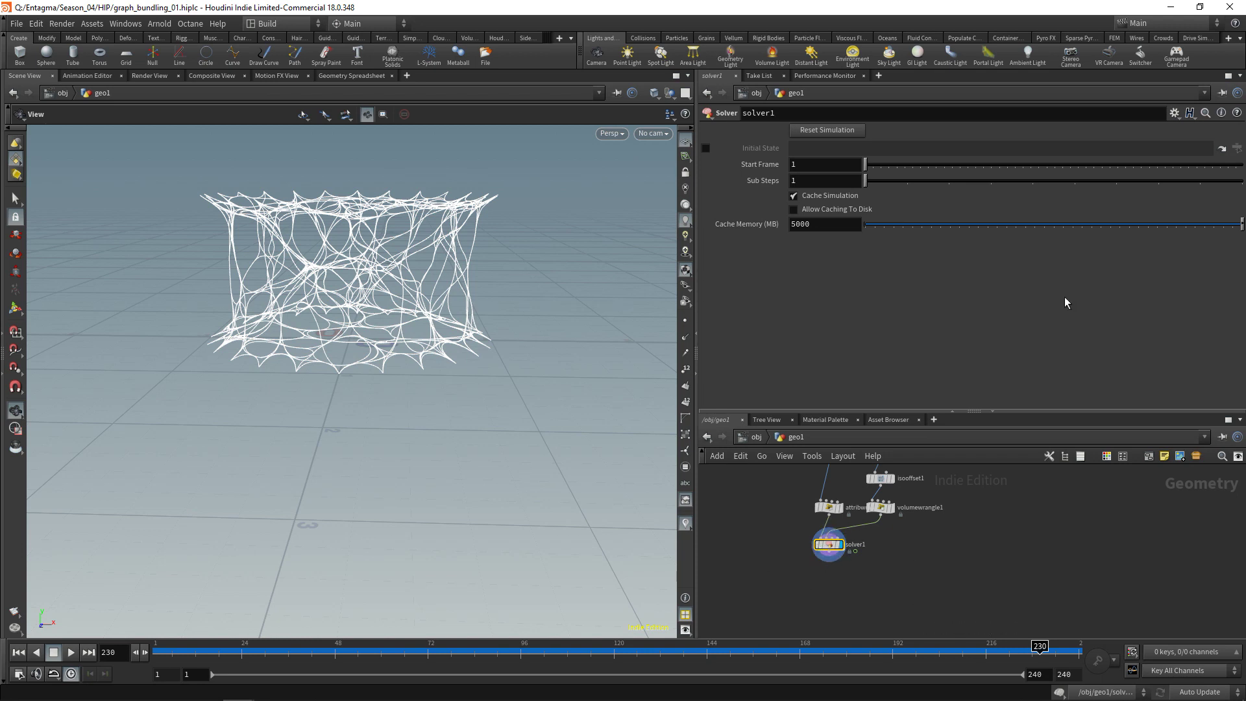
{"action": "left_click", "coordinate": [1175, 114]}
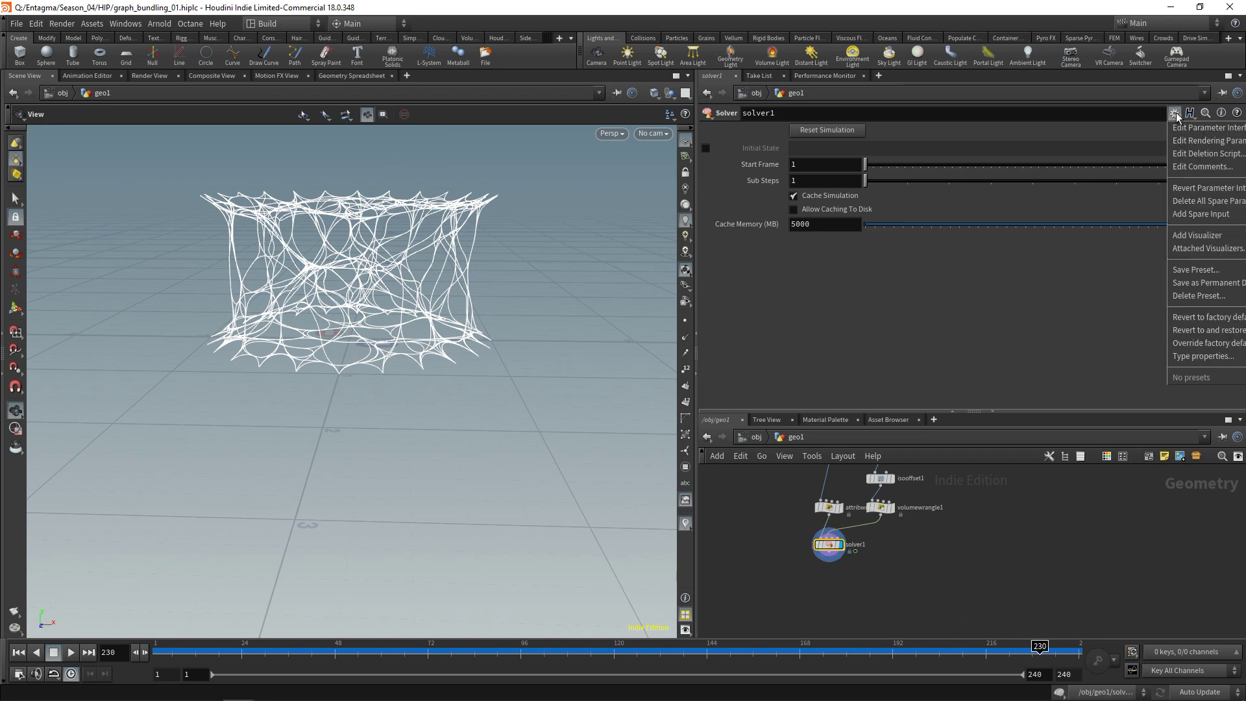
{"action": "left_click", "coordinate": [1207, 128]}
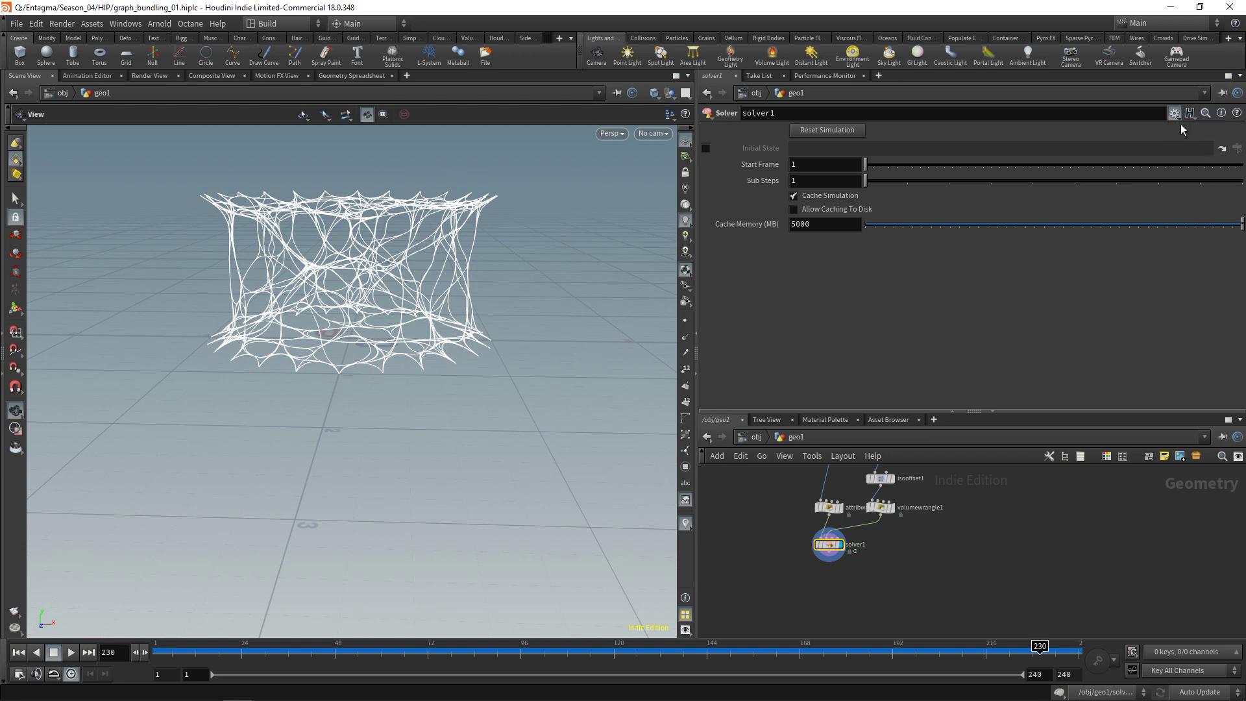
Add a separator below Cache Memory in solver1's parameter interface
{"action": "left_click_drag", "start_coordinate": [892, 24], "coordinate": [313, 37]}
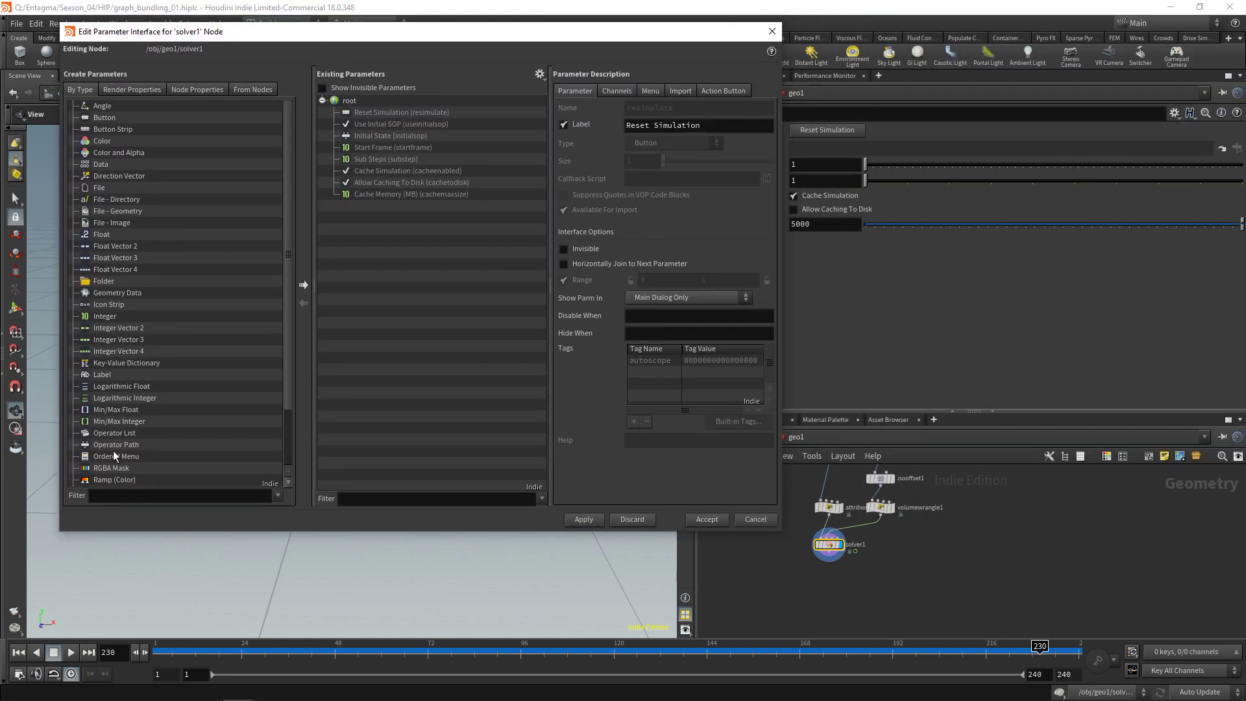
{"action": "scroll", "coordinate": [127, 453], "scroll_direction": "down", "scroll_amount": 2}
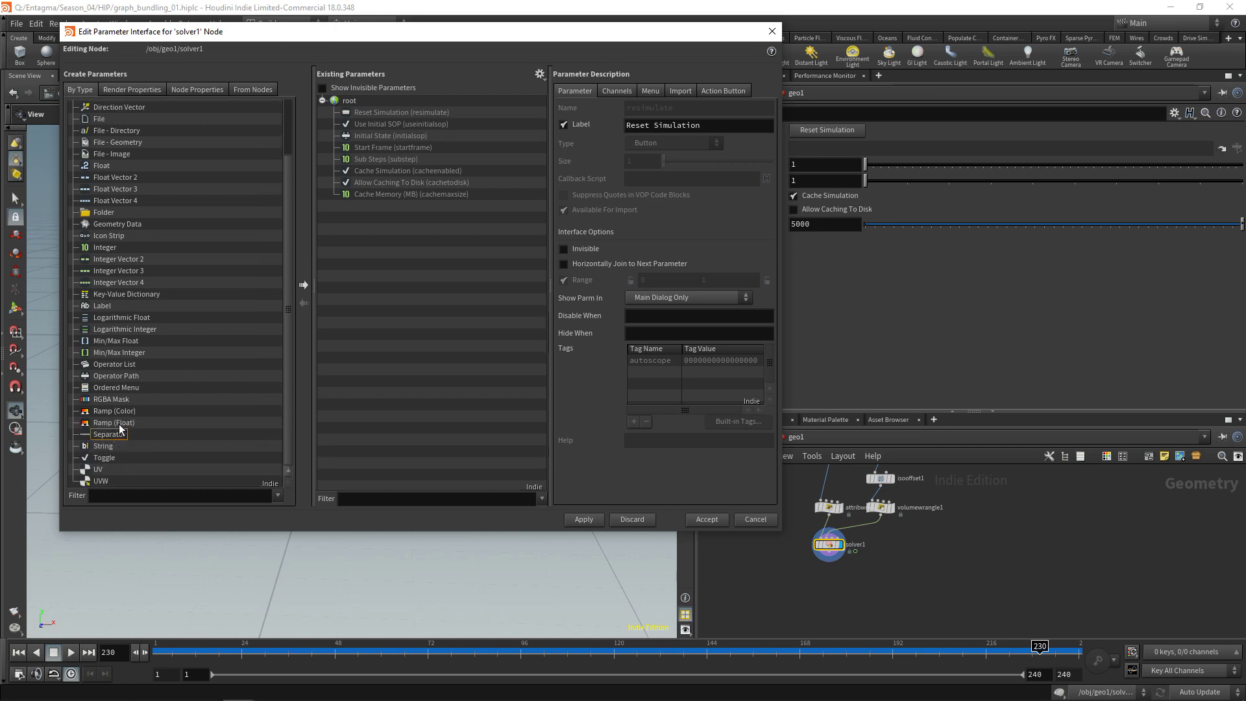
{"action": "left_click_drag", "start_coordinate": [119, 425], "coordinate": [368, 202]}
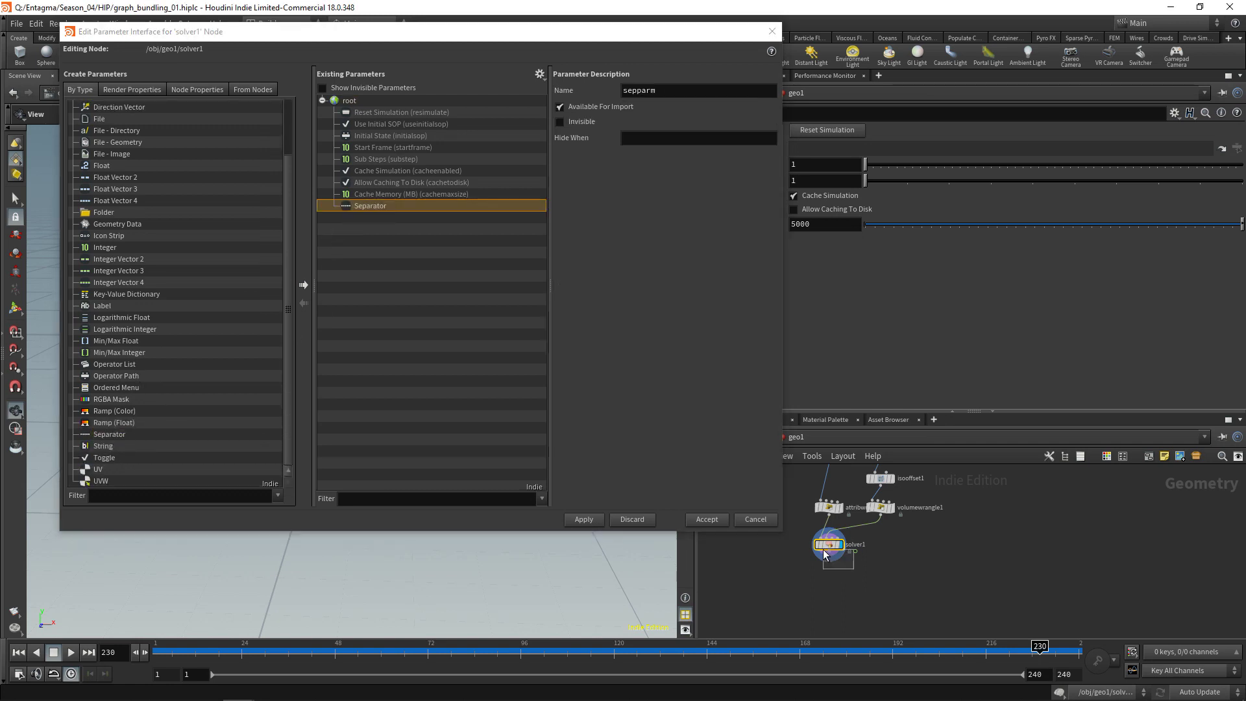
{"action": "left_click", "coordinate": [847, 540]}
Promote resample1's Voxel Radius, Number of Passes and Advection Strength onto solver1
{"action": "key", "text": "Return"}
{"action": "middle_click_drag", "start_coordinate": [938, 601], "coordinate": [974, 550]}
{"action": "left_click", "coordinate": [945, 540]}
{"action": "left_click_drag", "start_coordinate": [695, 33], "coordinate": [663, 31]}
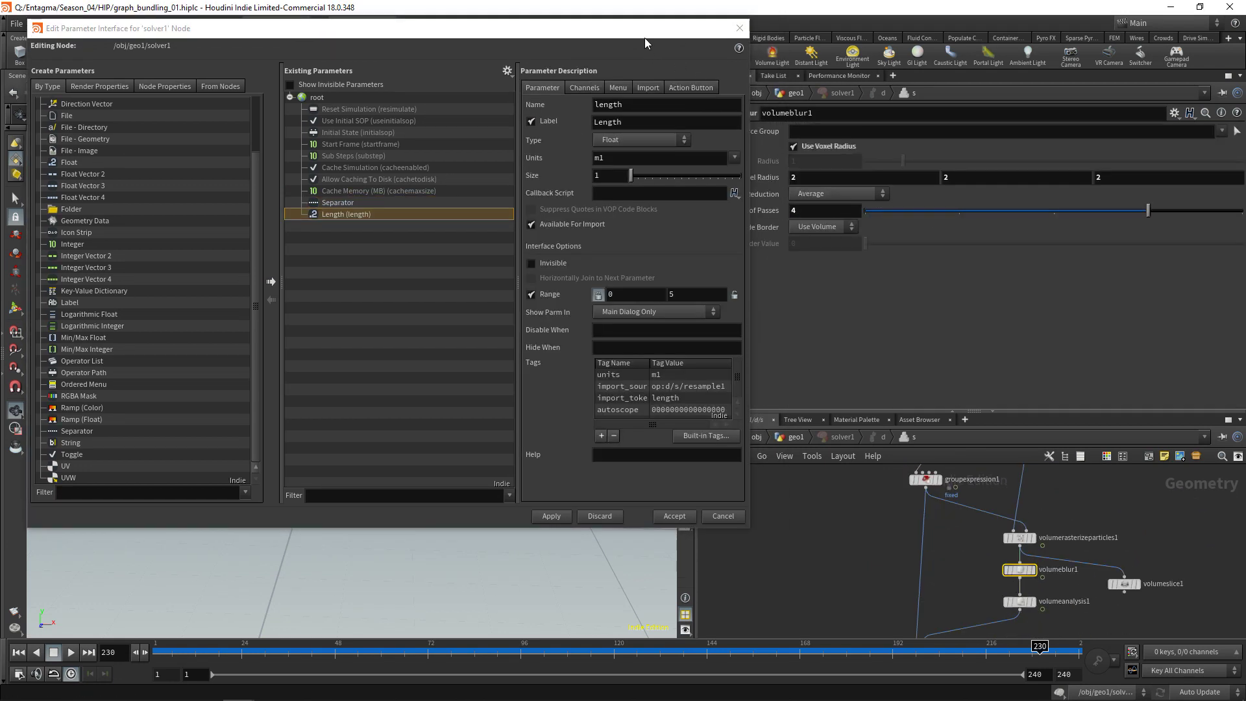
{"action": "left_click_drag", "start_coordinate": [644, 38], "coordinate": [601, 48]}
{"action": "left_click_drag", "start_coordinate": [754, 178], "coordinate": [396, 251]}
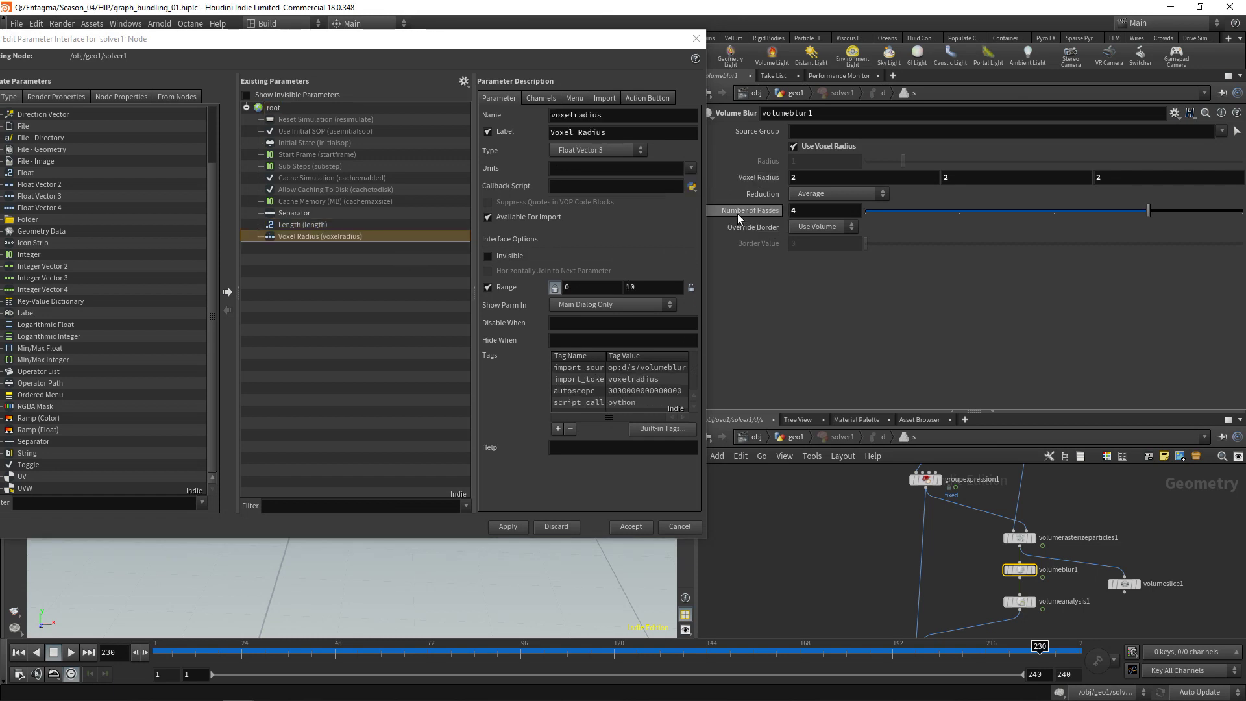
{"action": "left_click_drag", "start_coordinate": [758, 208], "coordinate": [375, 257]}
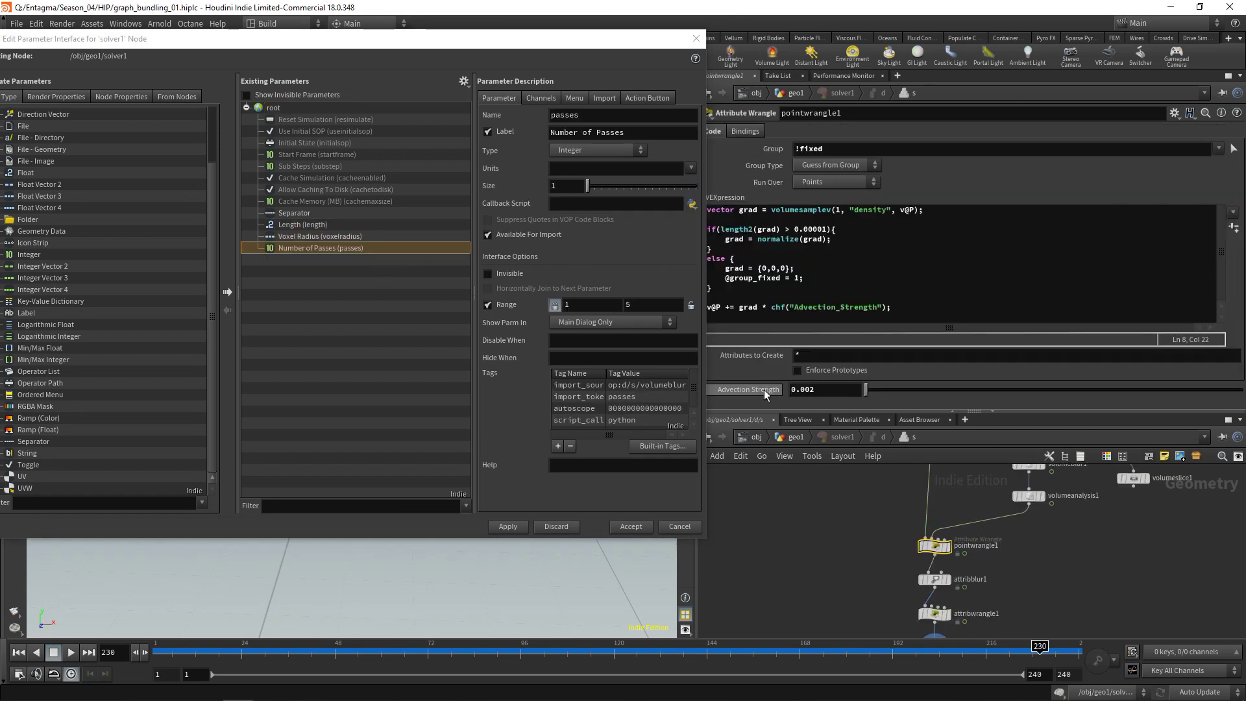
{"action": "left_click_drag", "start_coordinate": [766, 393], "coordinate": [365, 275]}
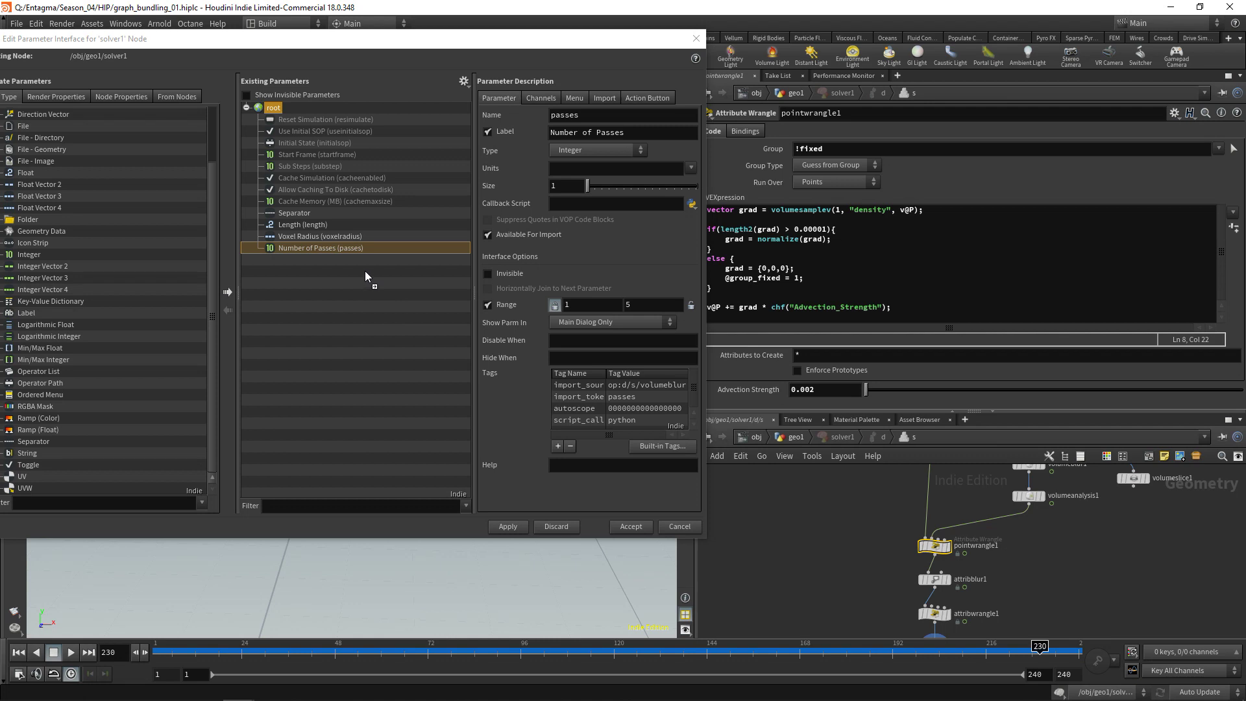
Promote Blurring Iterations and Particle Scale Attenuation, accept the interface, and return to geo1
{"action": "left_click", "coordinate": [934, 579]}
{"action": "left_click_drag", "start_coordinate": [758, 180], "coordinate": [329, 321]}
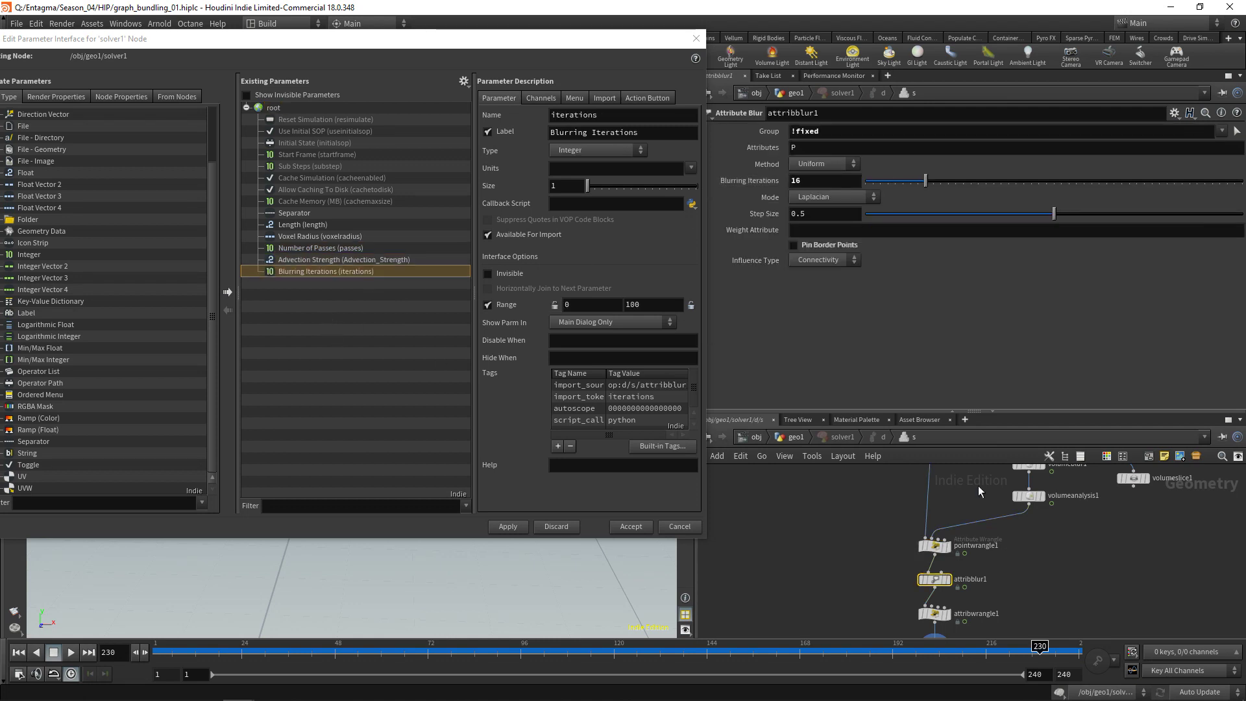
{"action": "middle_click_drag", "start_coordinate": [1056, 596], "coordinate": [1057, 515]}
{"action": "left_click", "coordinate": [934, 533]}
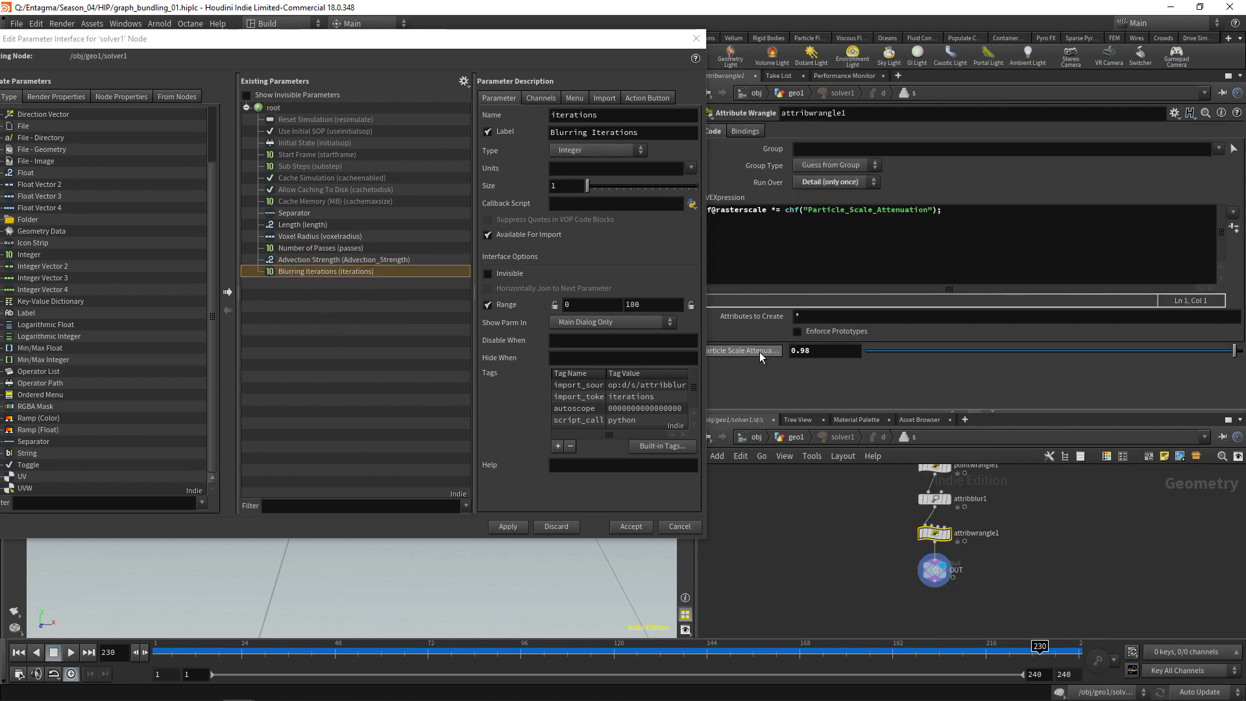
{"action": "left_click_drag", "start_coordinate": [760, 357], "coordinate": [316, 289]}
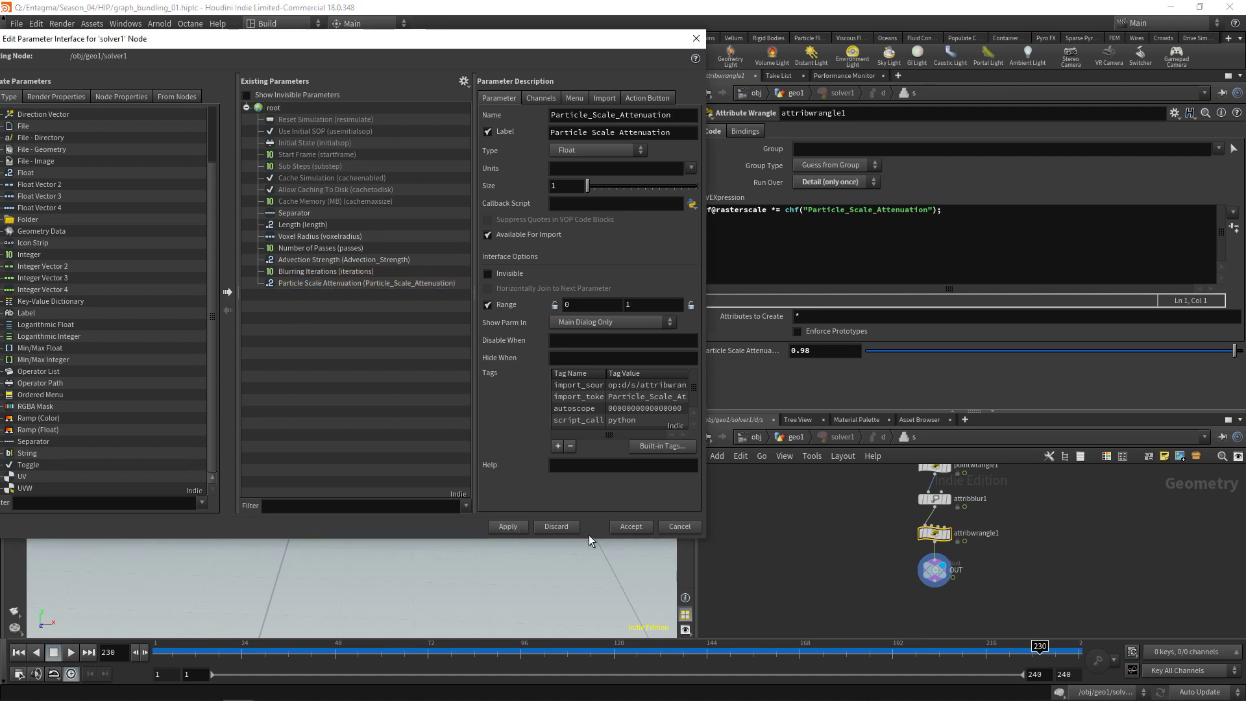
{"action": "left_click", "coordinate": [624, 528]}
{"action": "key", "text": "u"}
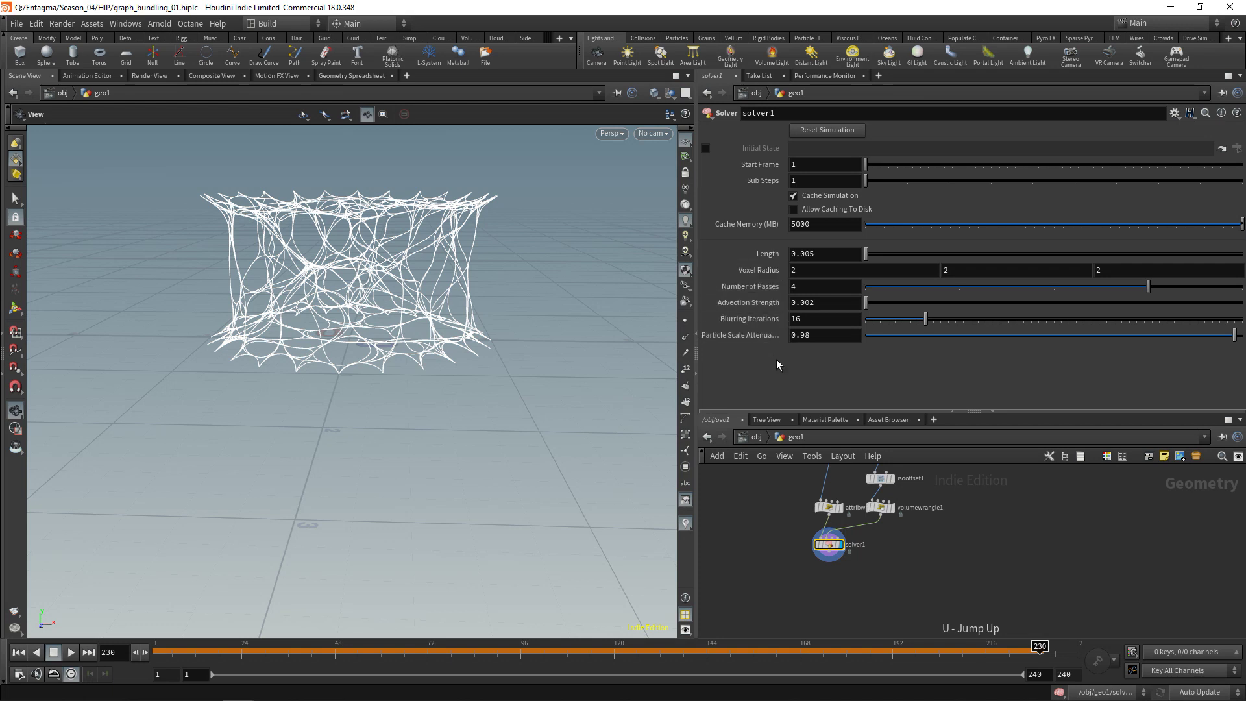
Rewind to frame 1 and save graph_bundling_01.hiplc
{"action": "key", "text": "ctrl+Up"}
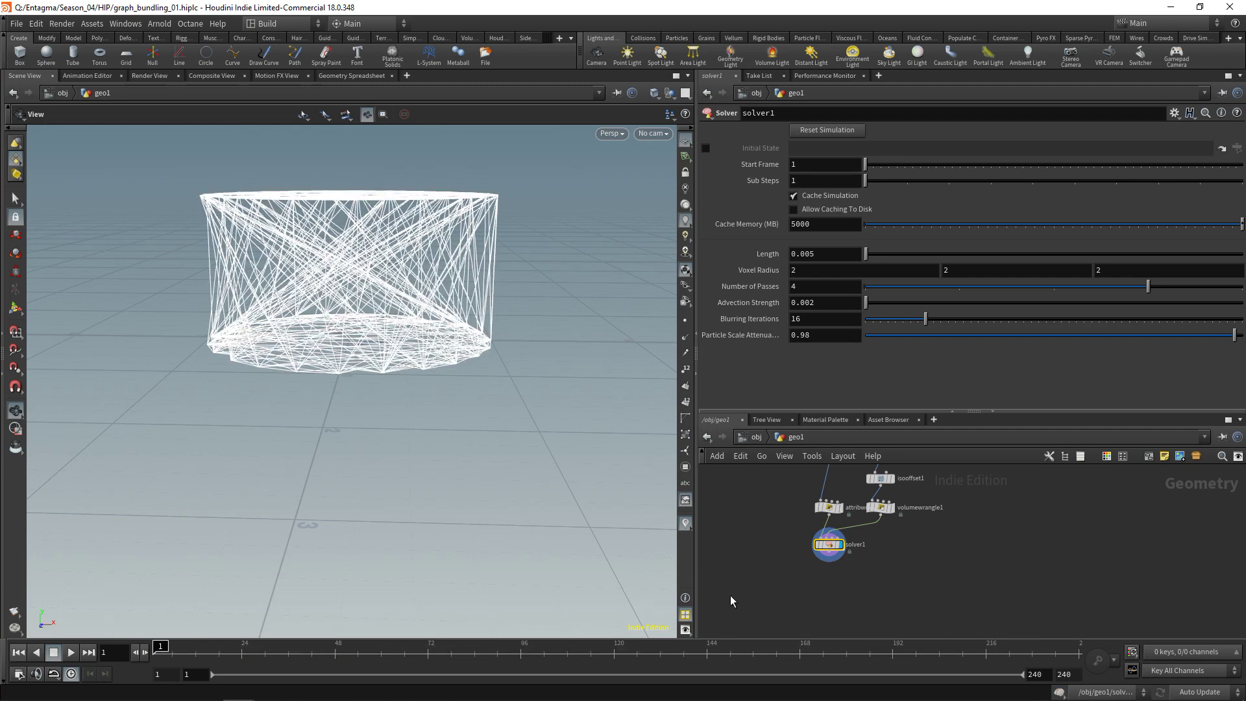
{"action": "key", "text": "ctrl+s"}
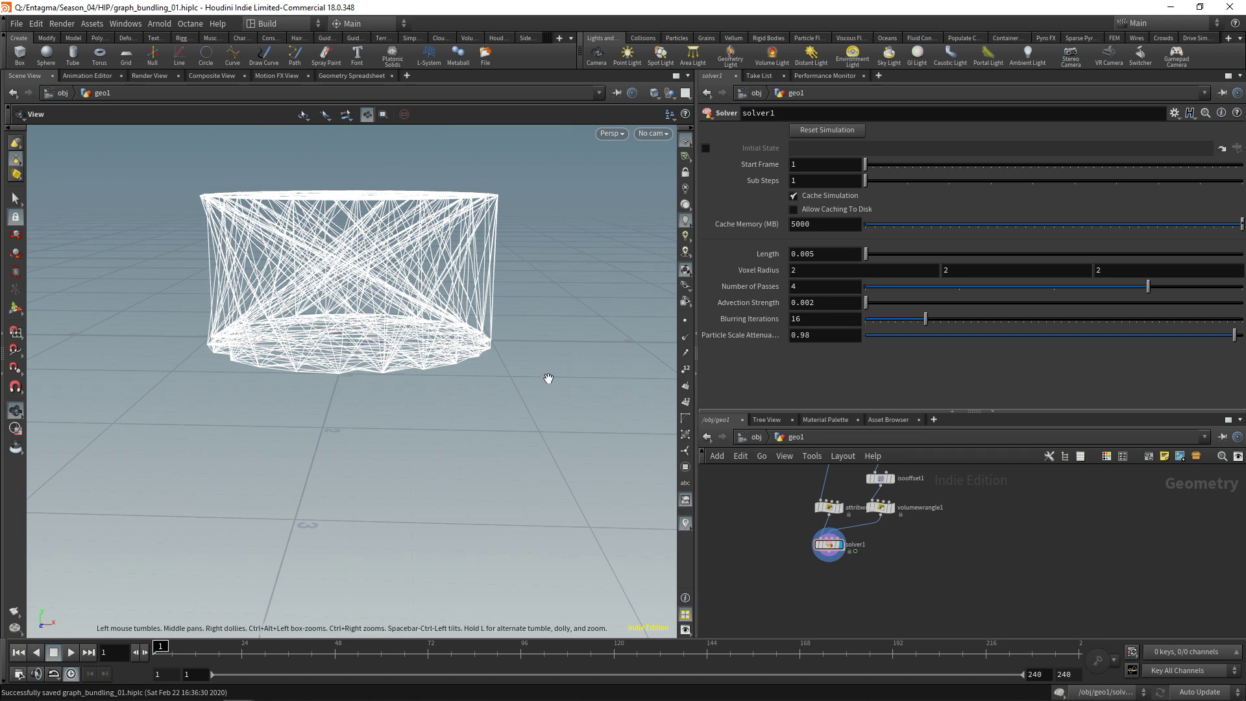
Switch to Chrome showing the Graph Bundling by Kernel Density Estimation PDF
{"action": "key", "text": "alt+Tab"}
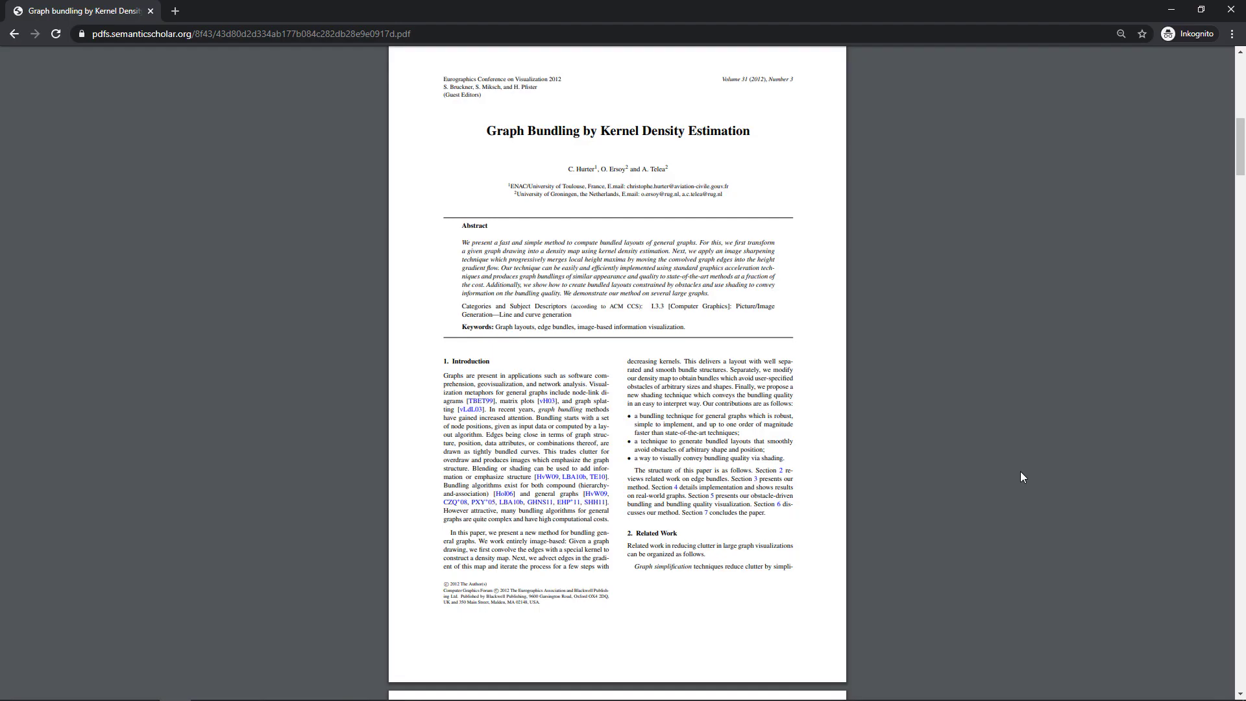